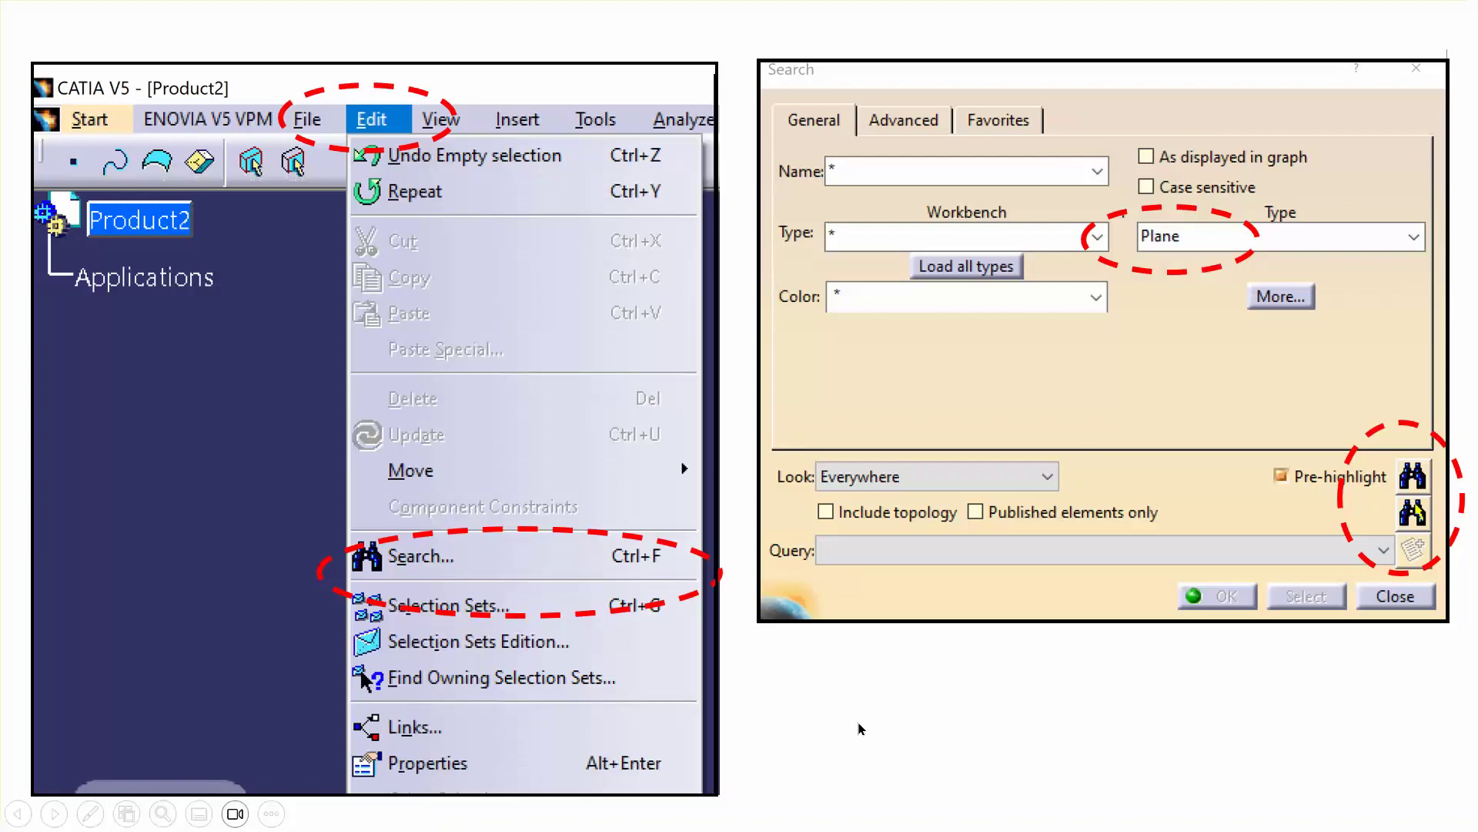
# - Exit the PowerPoint slide show to get back to the base, block and cyl assembly
pyautogui.press('Escape')
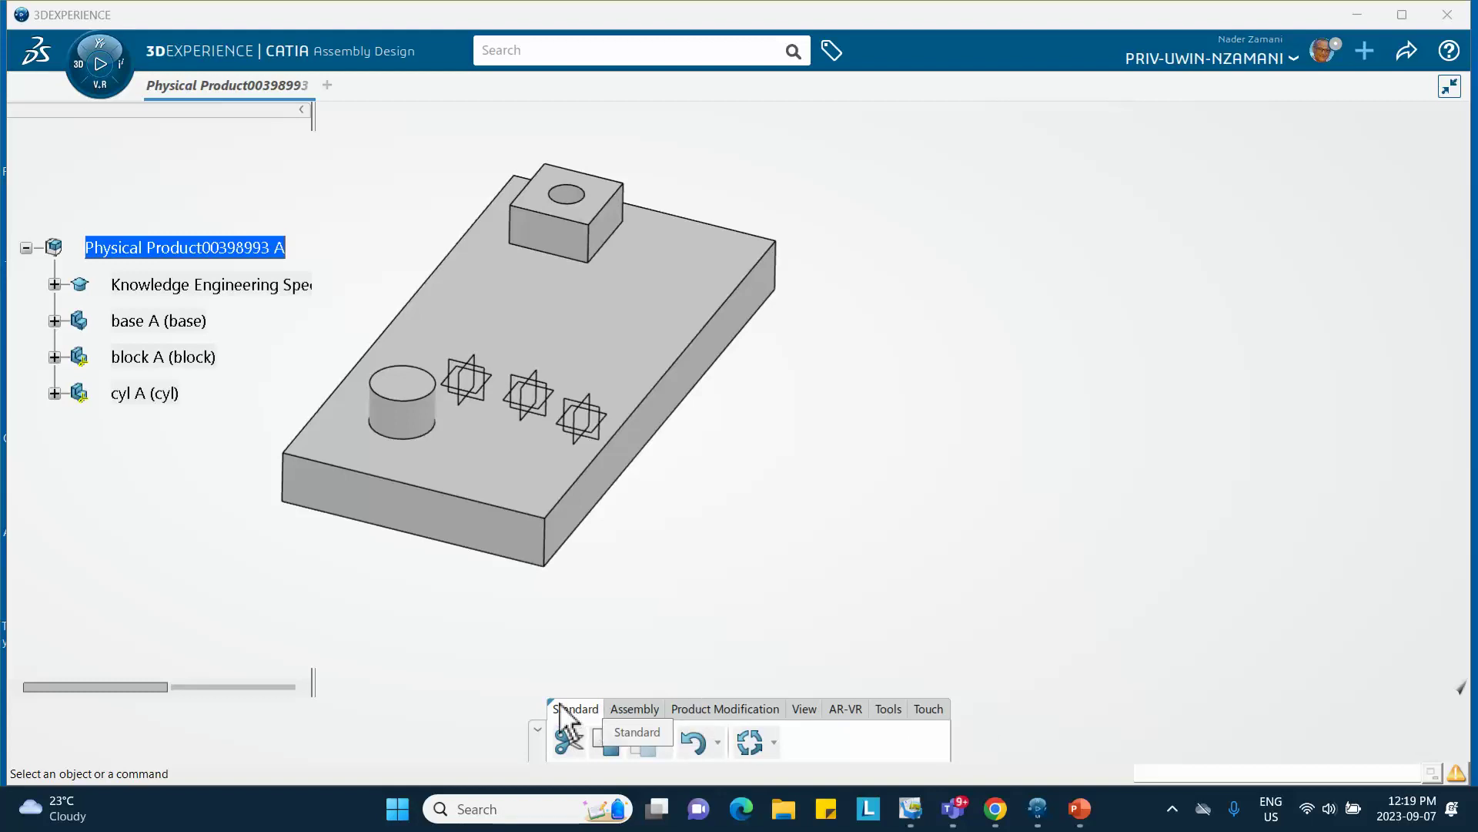
pyautogui.click(636, 709)
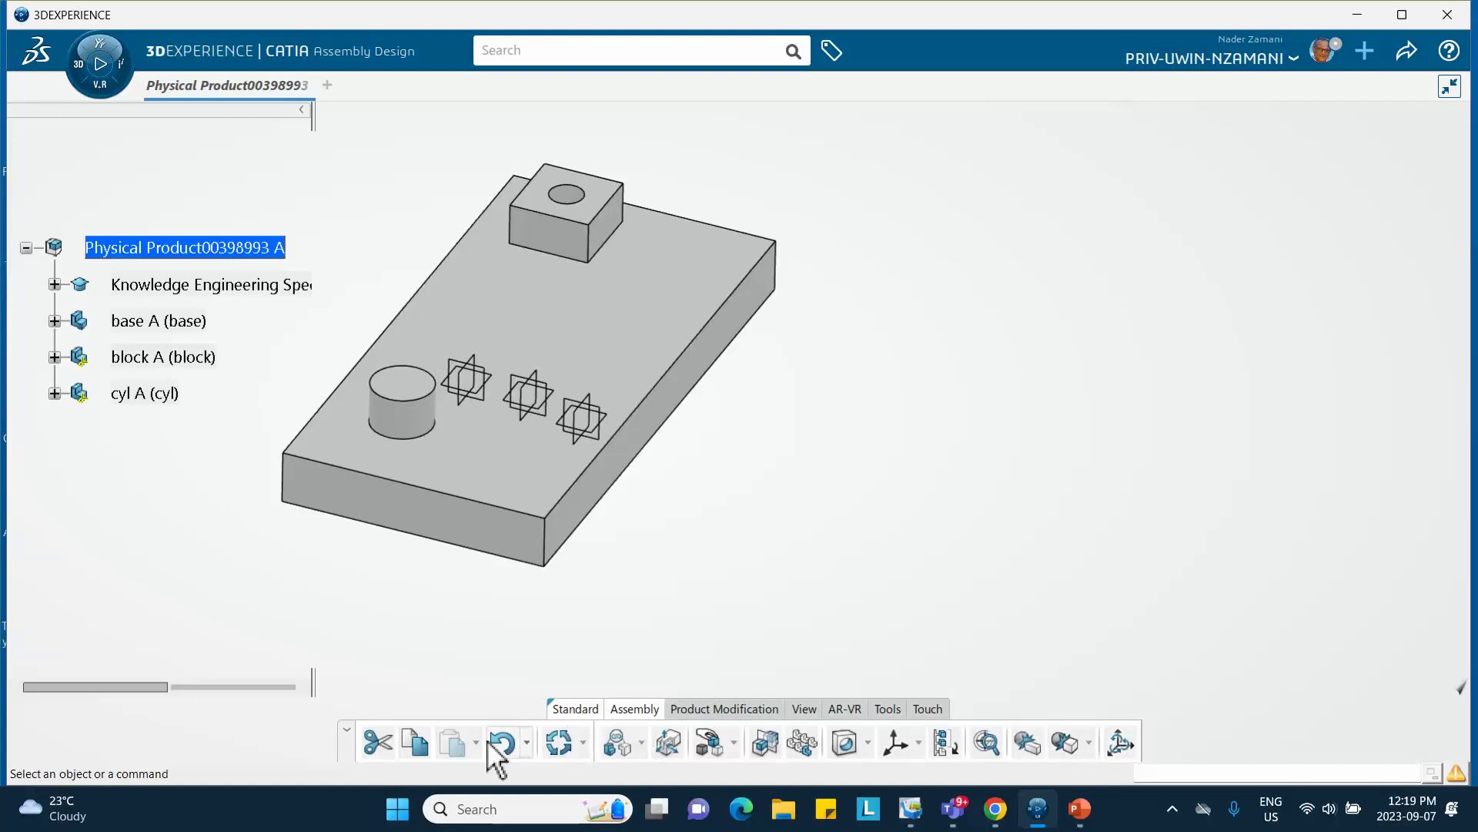
pyautogui.click(575, 709)
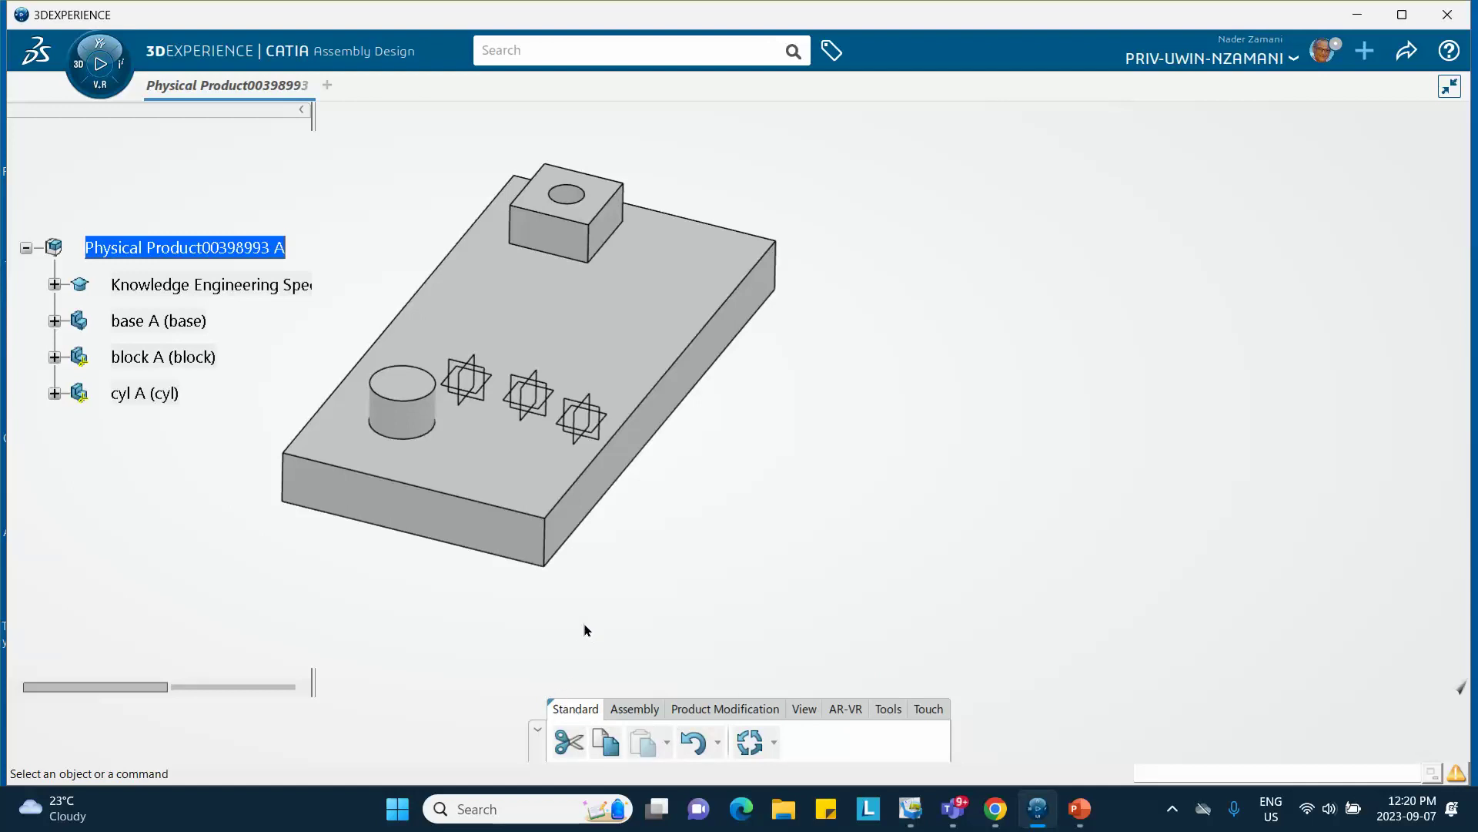
pyautogui.click(718, 708)
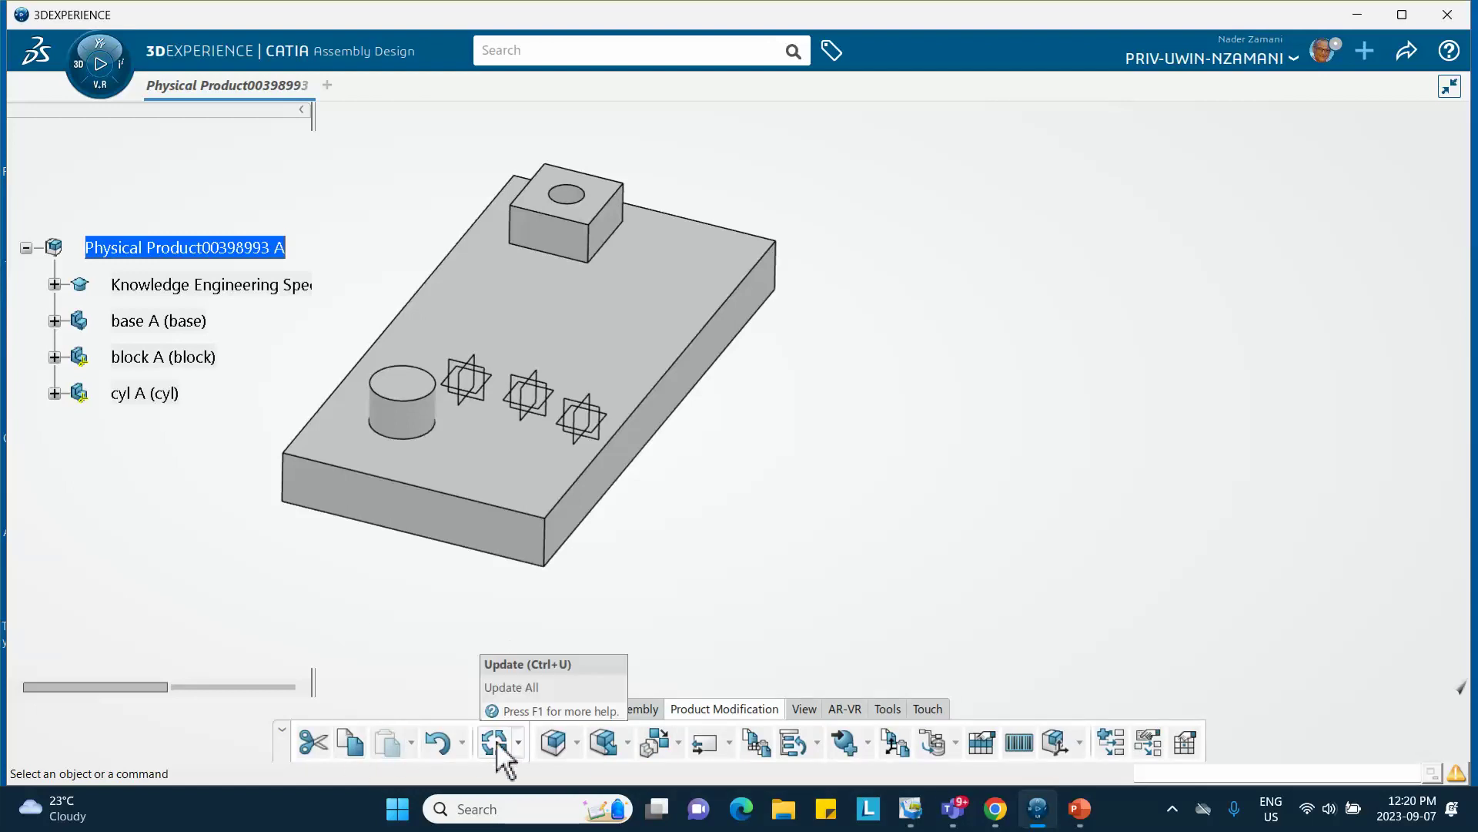
pyautogui.click(570, 710)
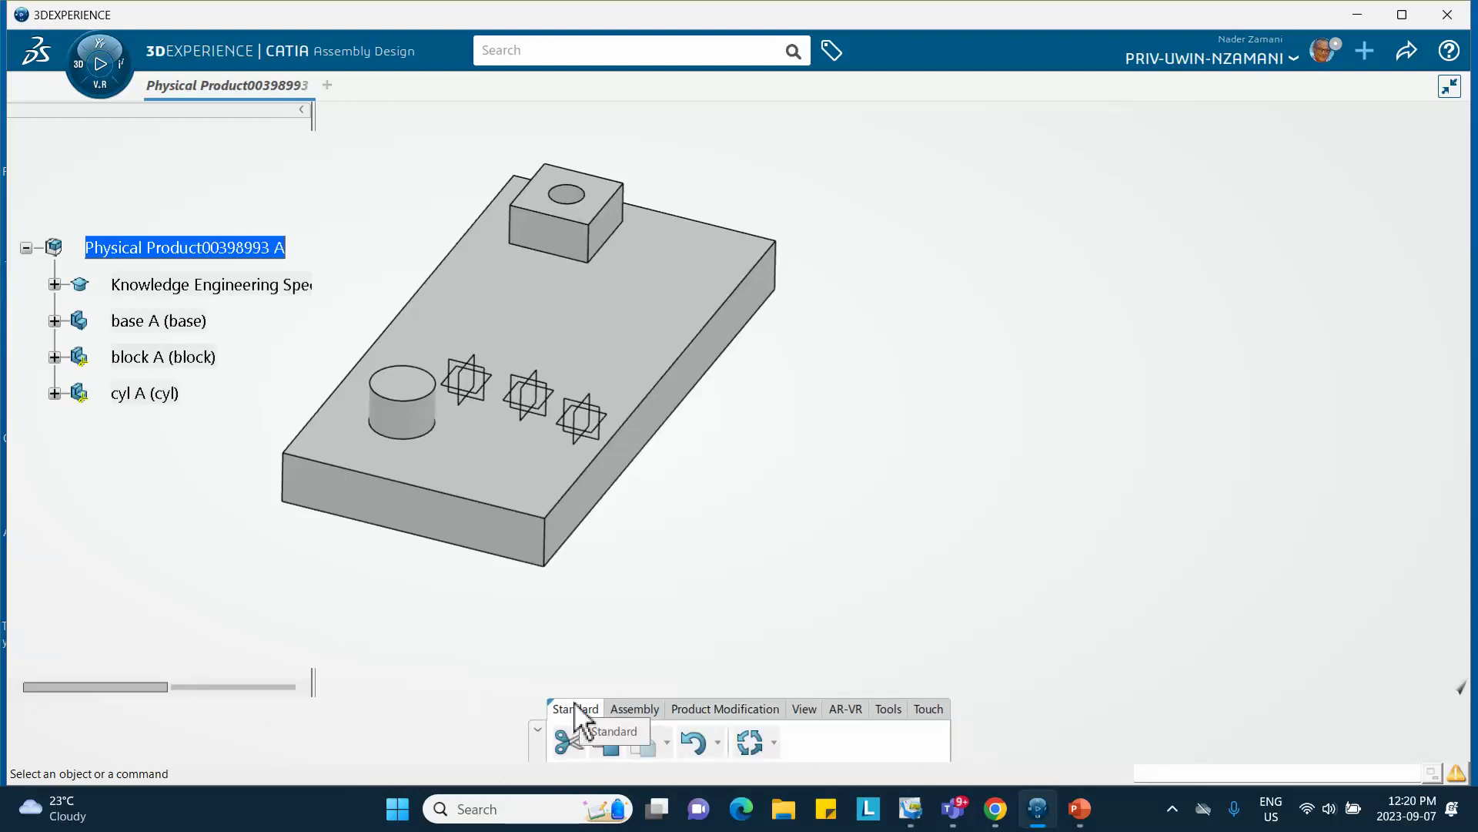
pyautogui.rightClick(570, 710)
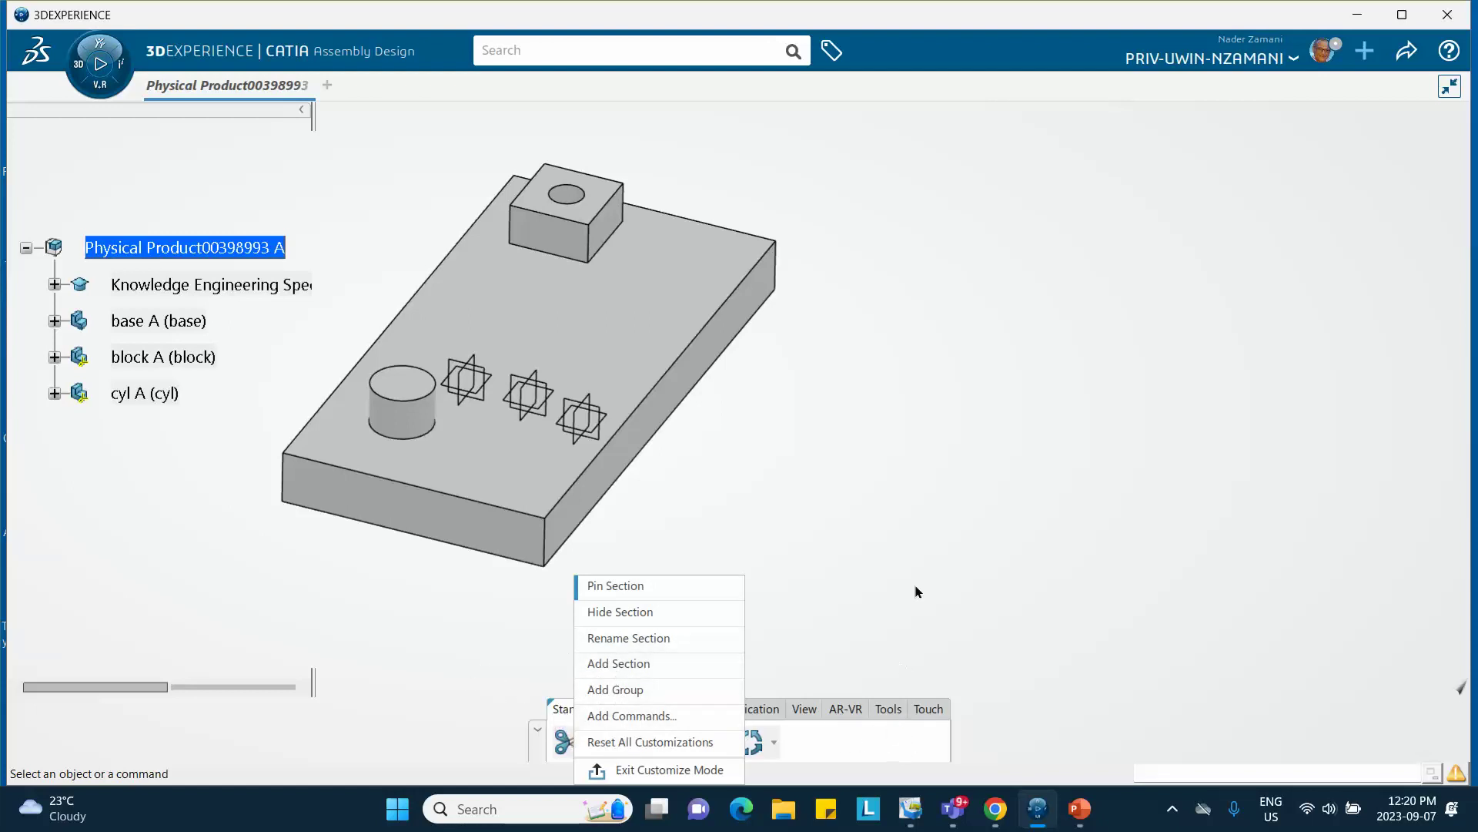
# - Toggle the action bar's customize mode back on and add a new empty Section 1
pyautogui.click(911, 529)
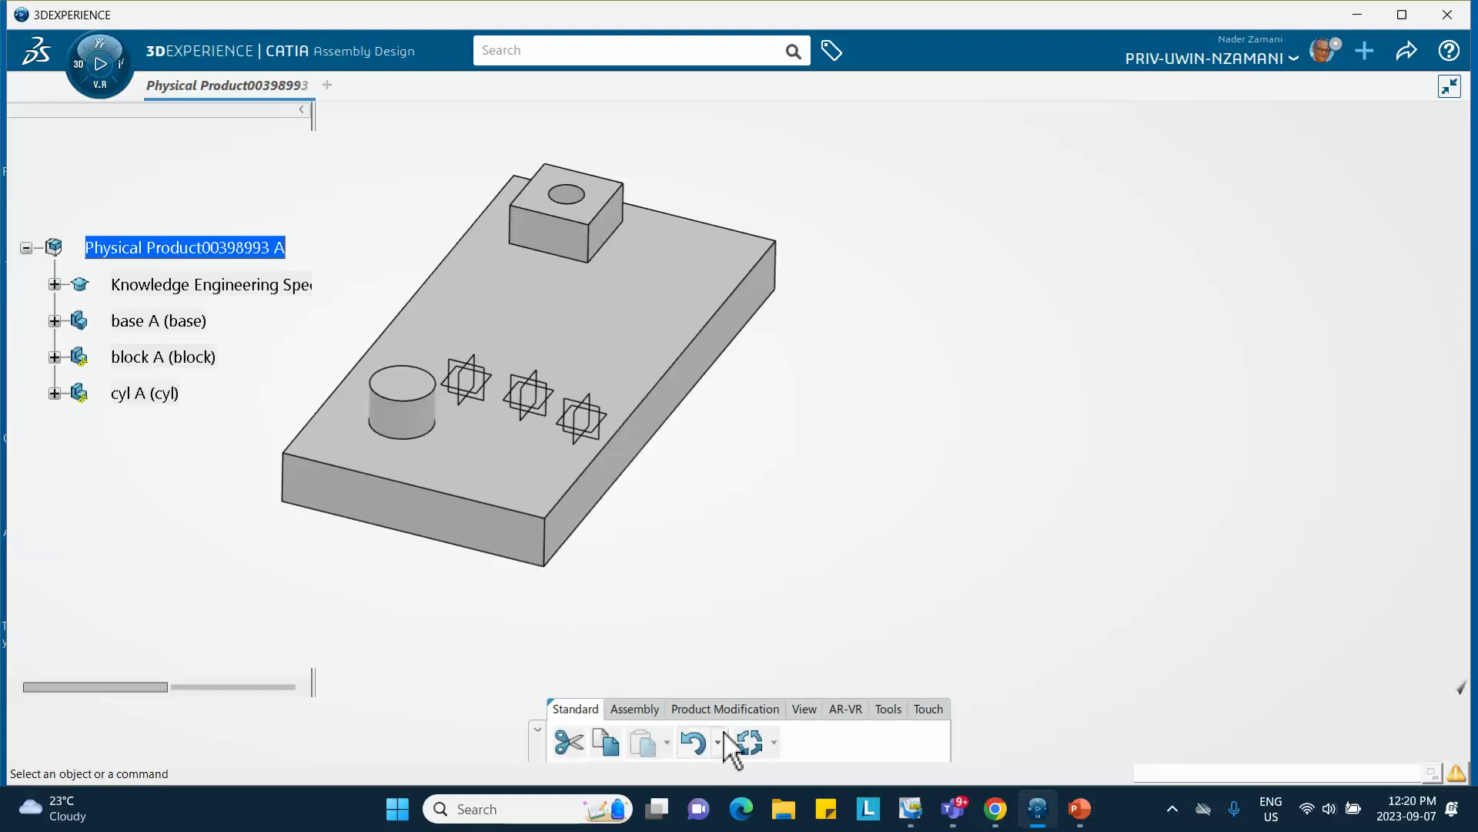
pyautogui.rightClick(840, 744)
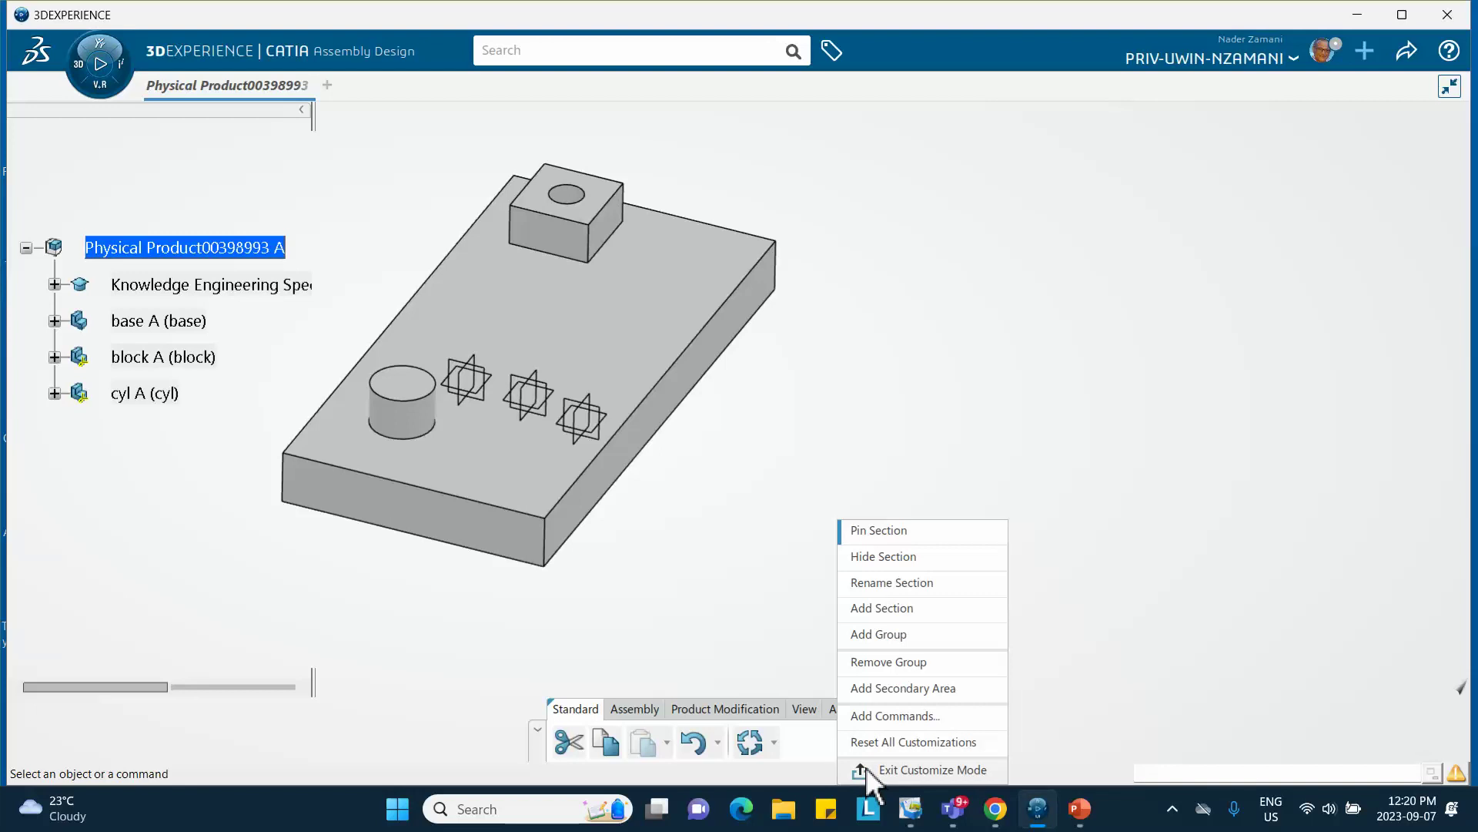
pyautogui.click(865, 767)
pyautogui.rightClick(843, 753)
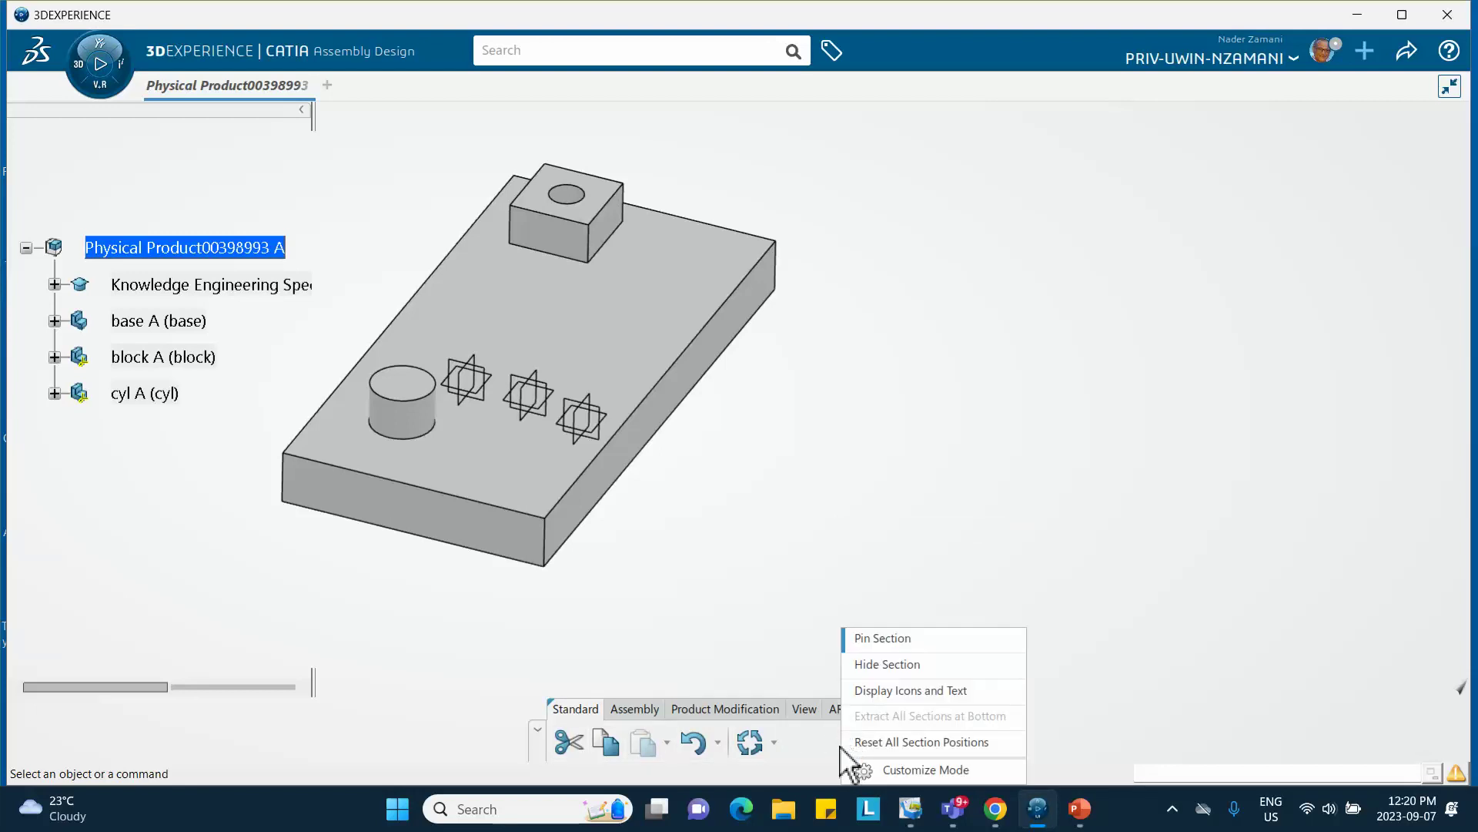
pyautogui.click(898, 770)
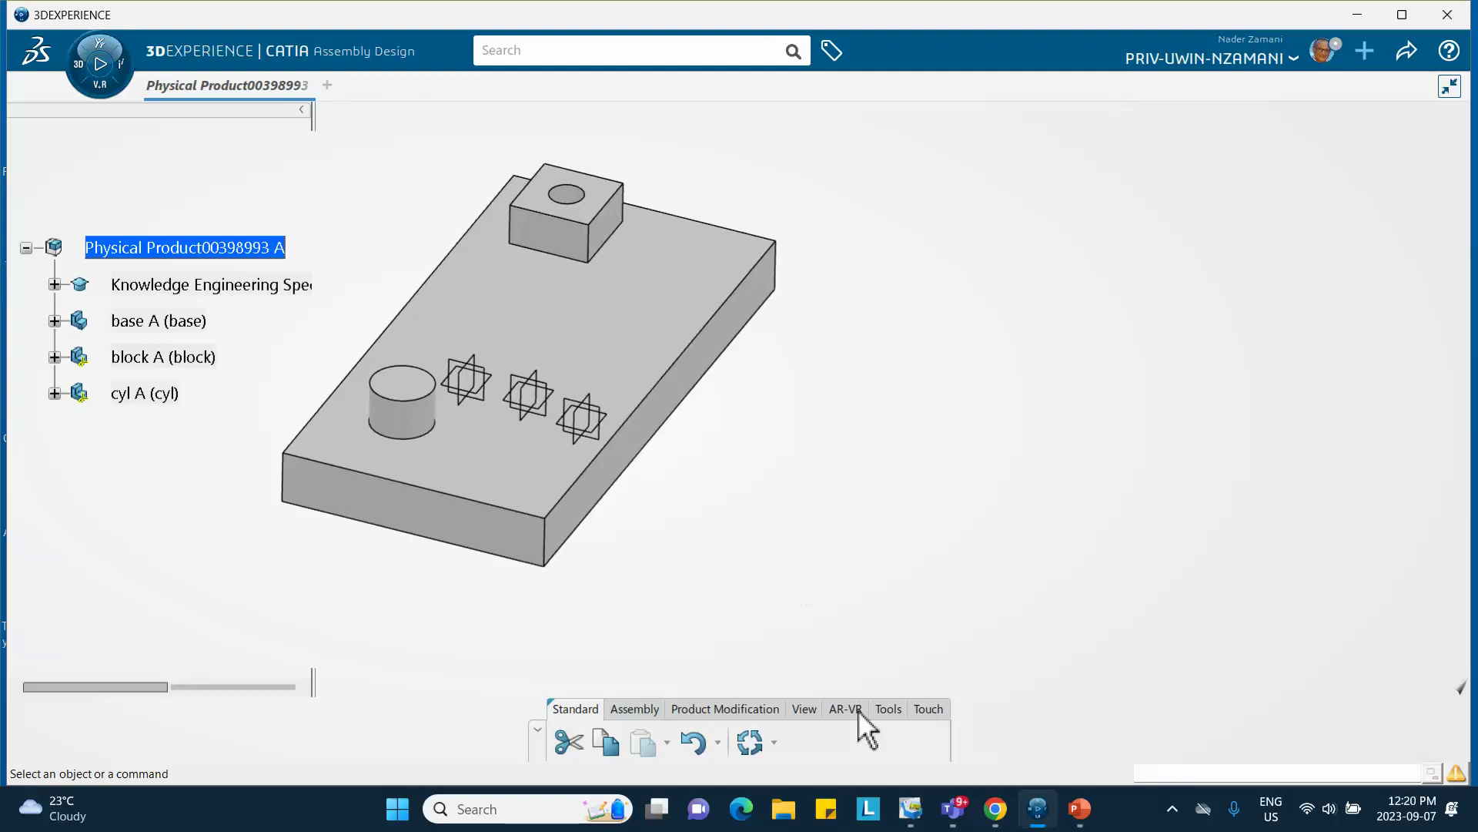
pyautogui.rightClick(836, 747)
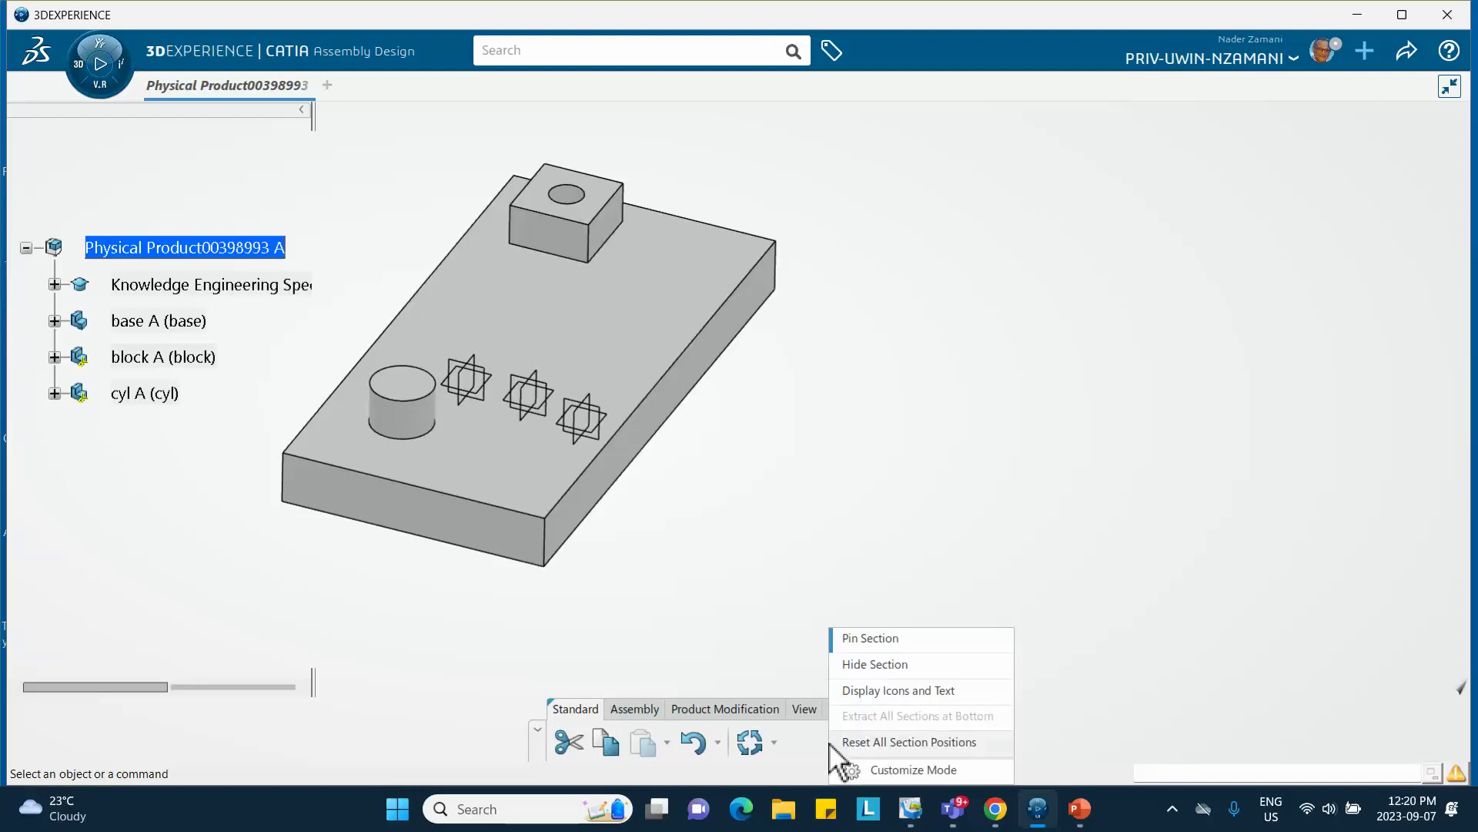
pyautogui.click(882, 772)
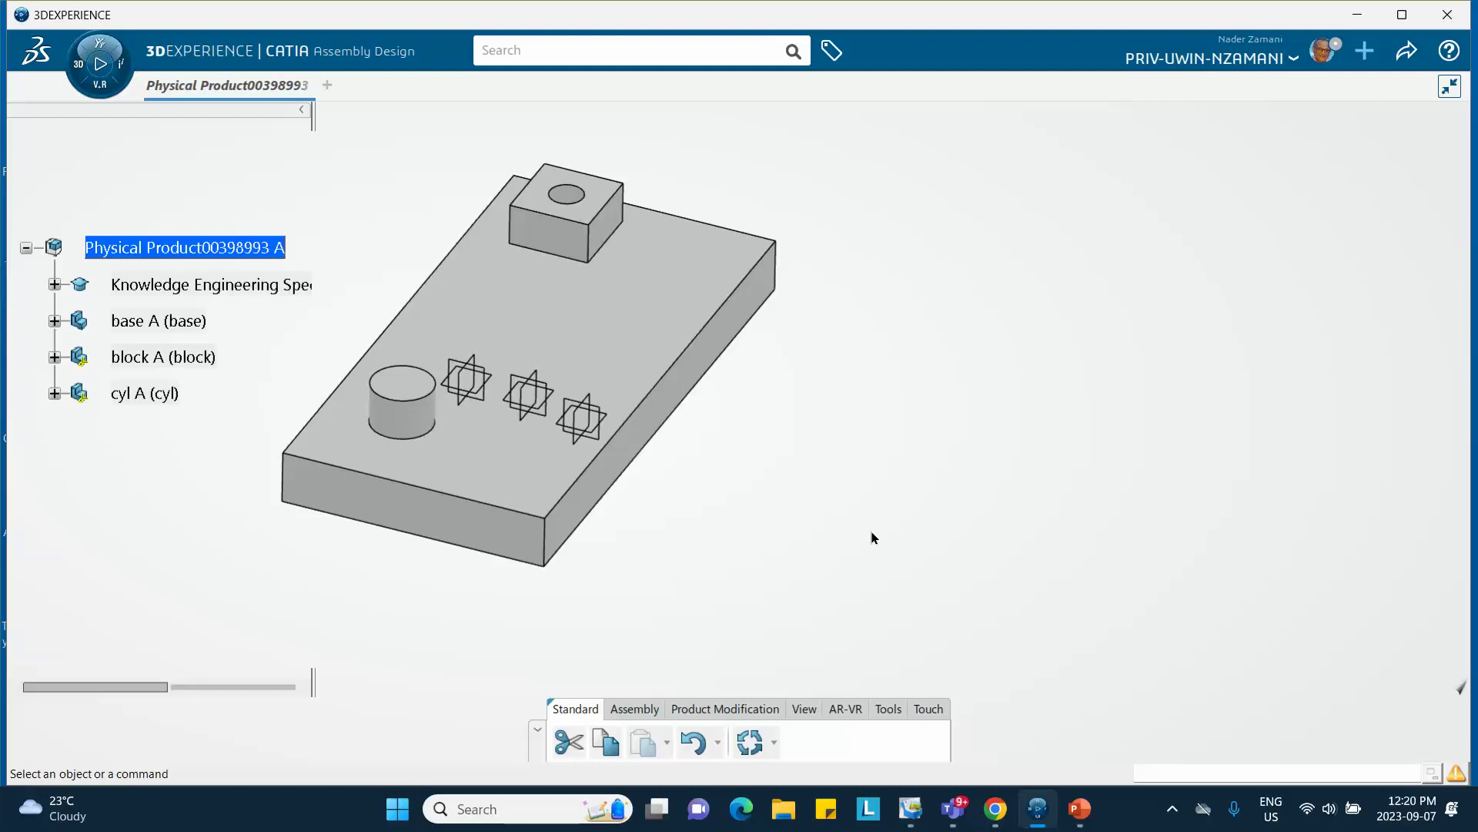
pyautogui.rightClick(836, 747)
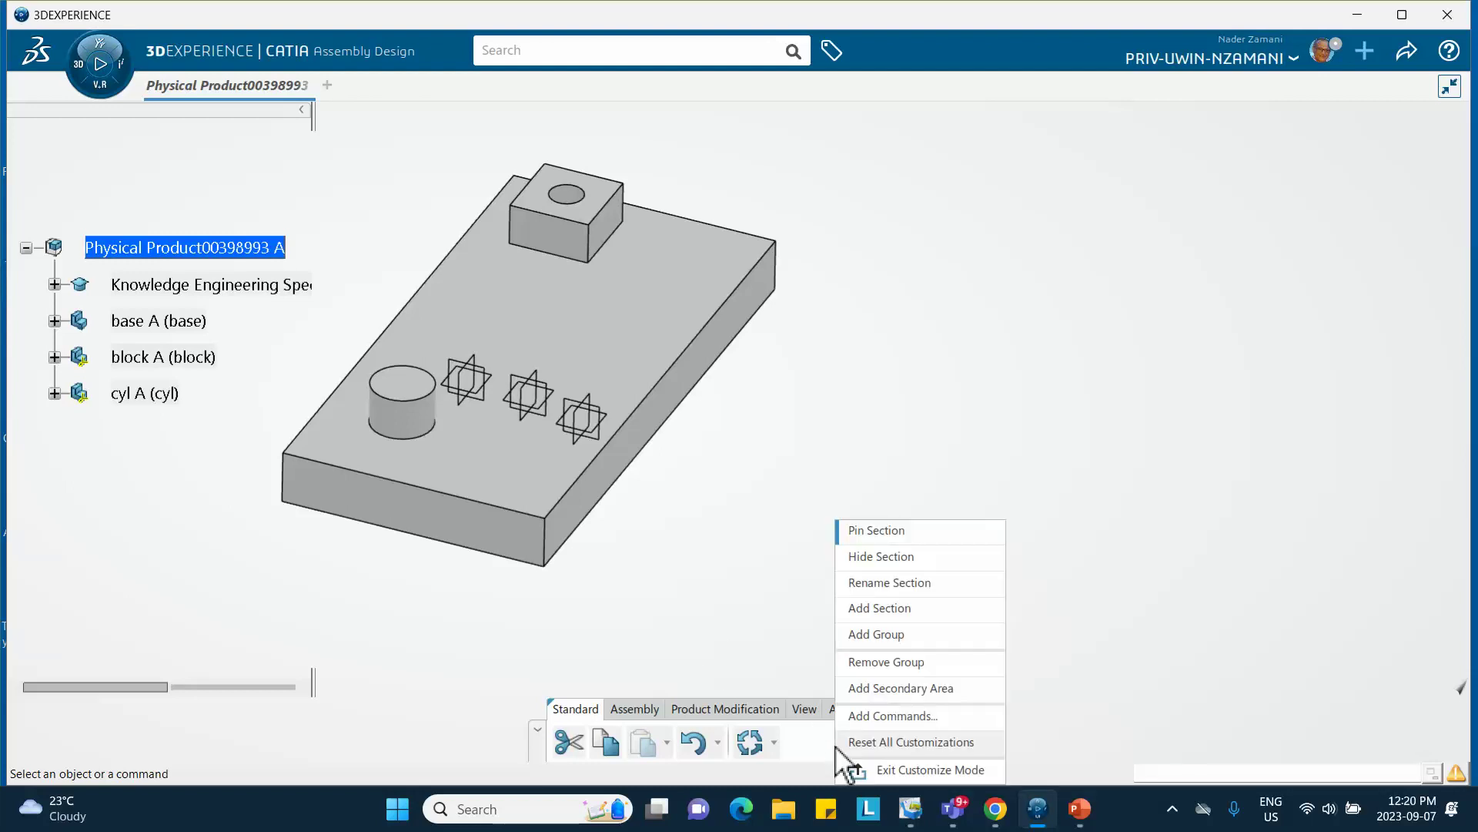
pyautogui.click(875, 612)
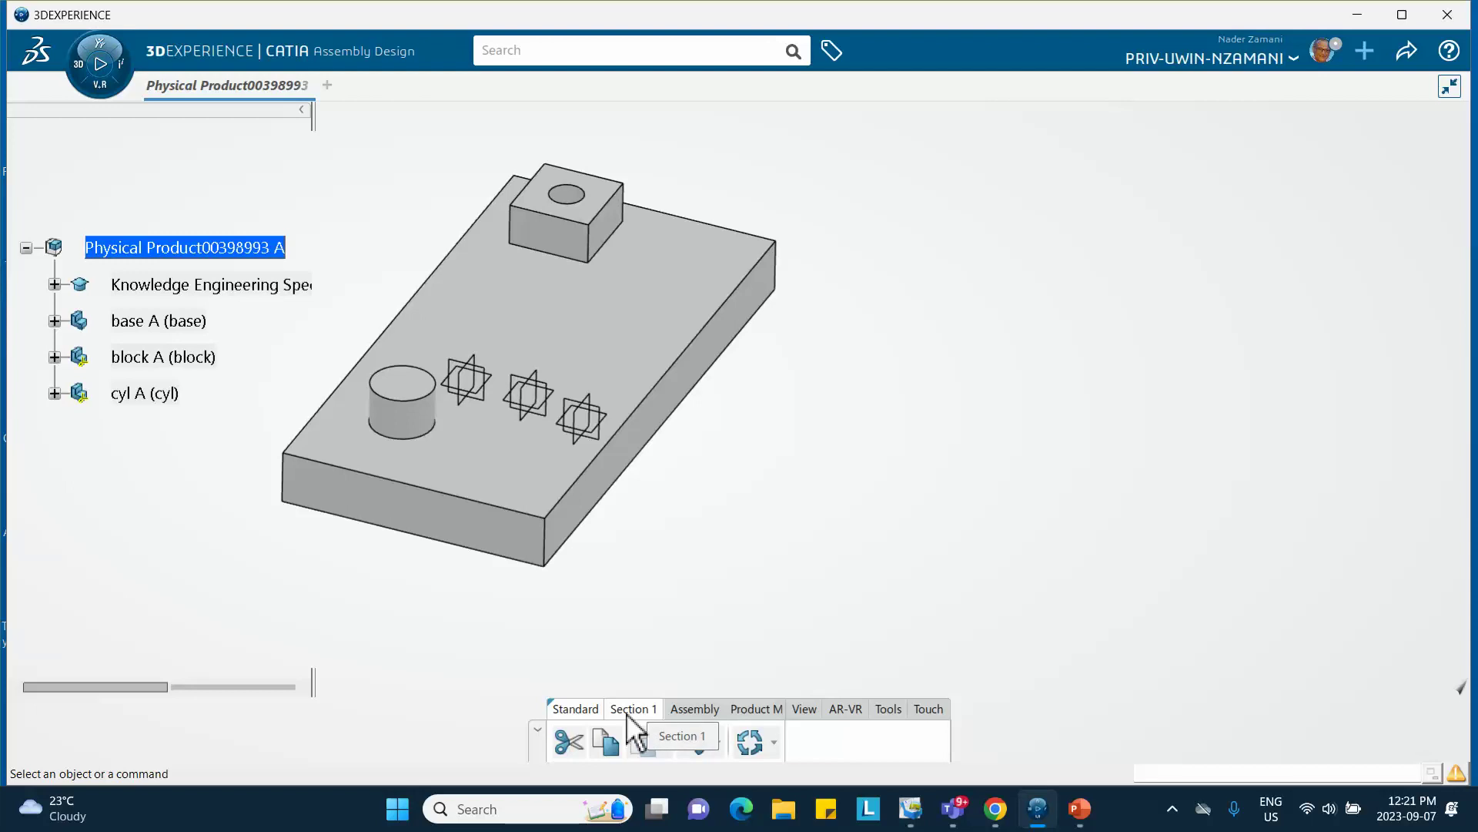
pyautogui.rightClick(626, 716)
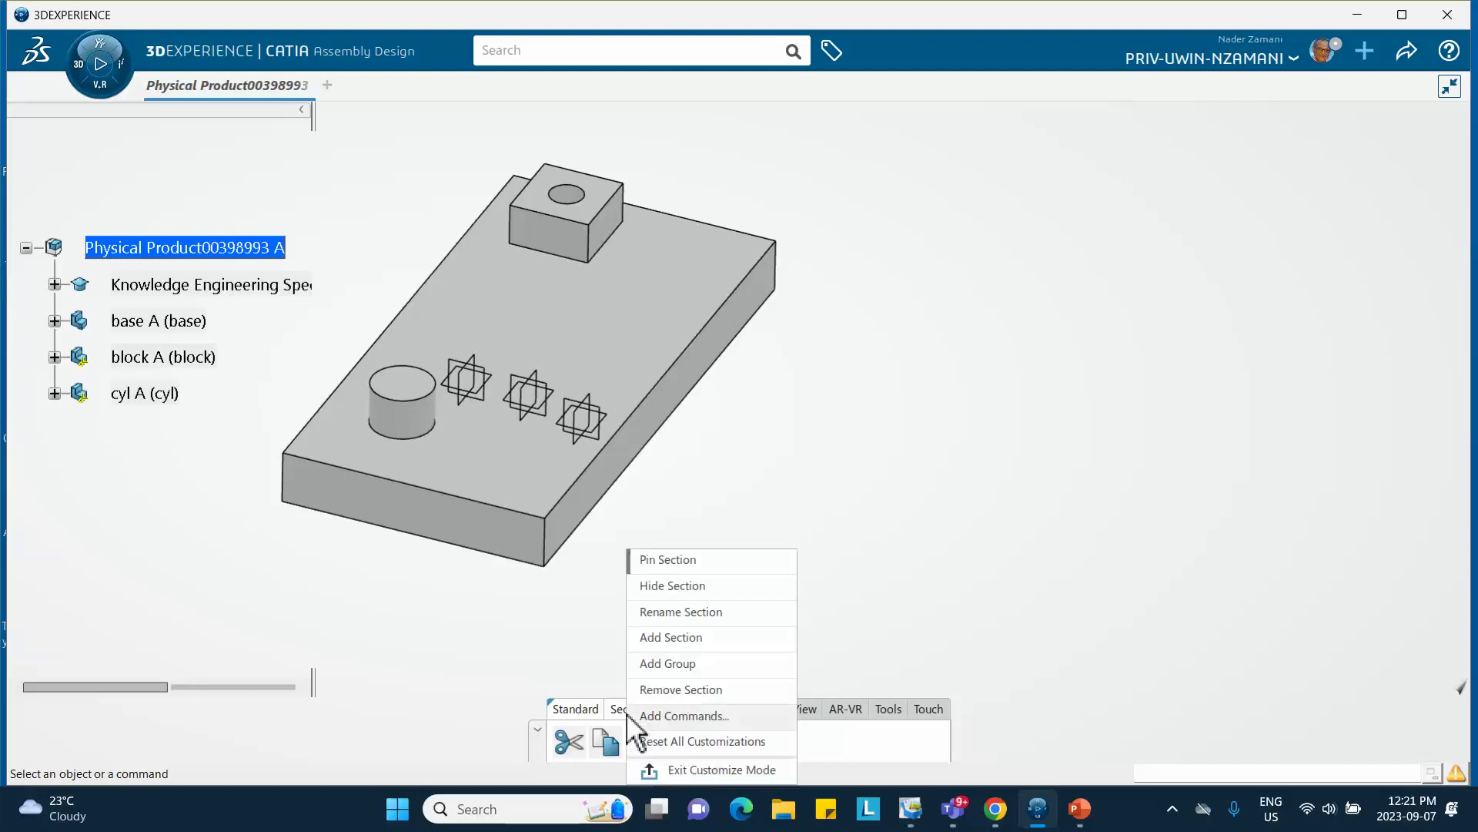
# - Replace the name Section 1 with 'my own section' using Rename Section
pyautogui.click(649, 615)
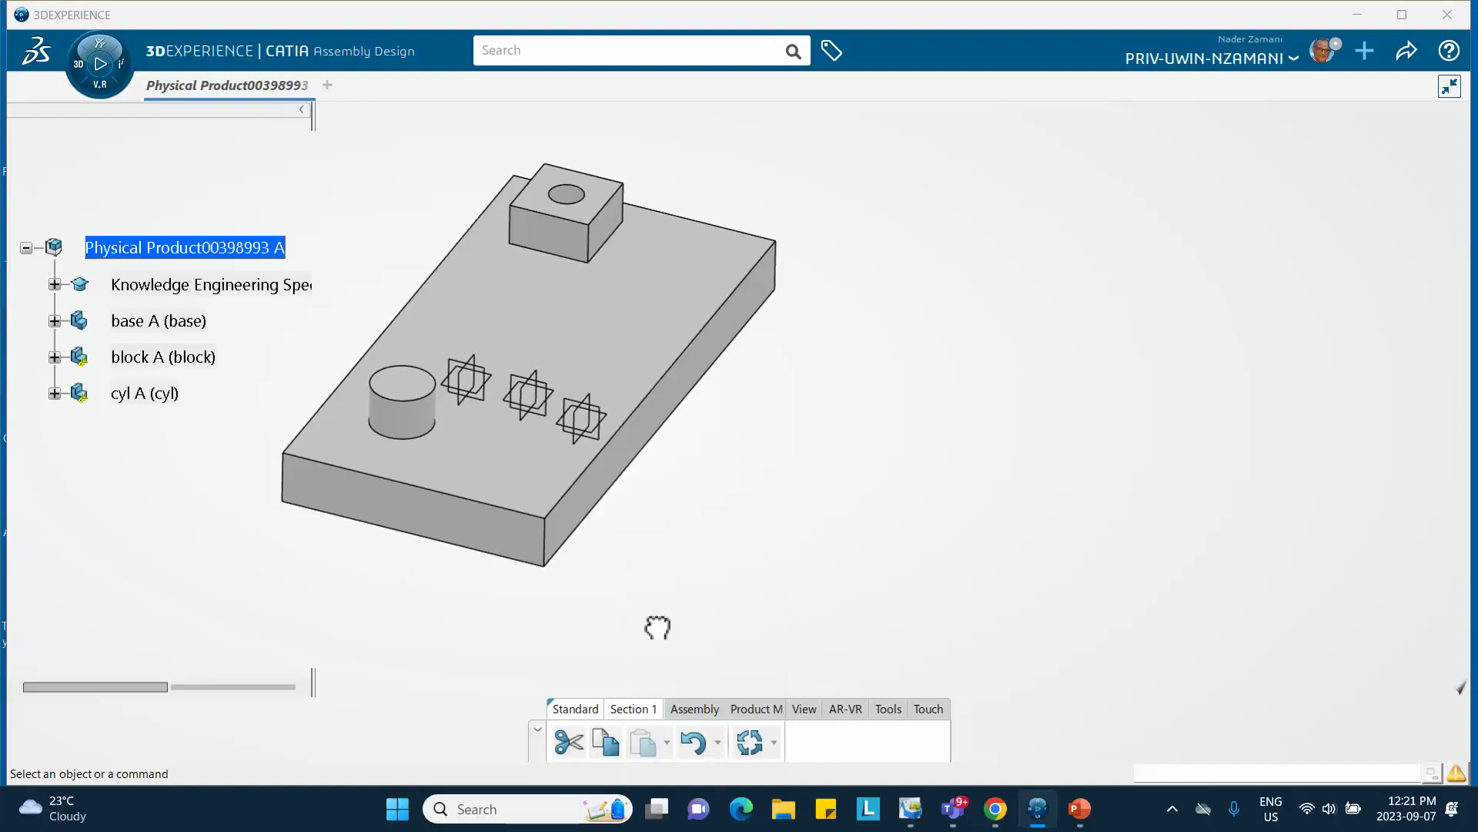
pyautogui.moveTo(643, 428); pyautogui.dragTo(501, 410)
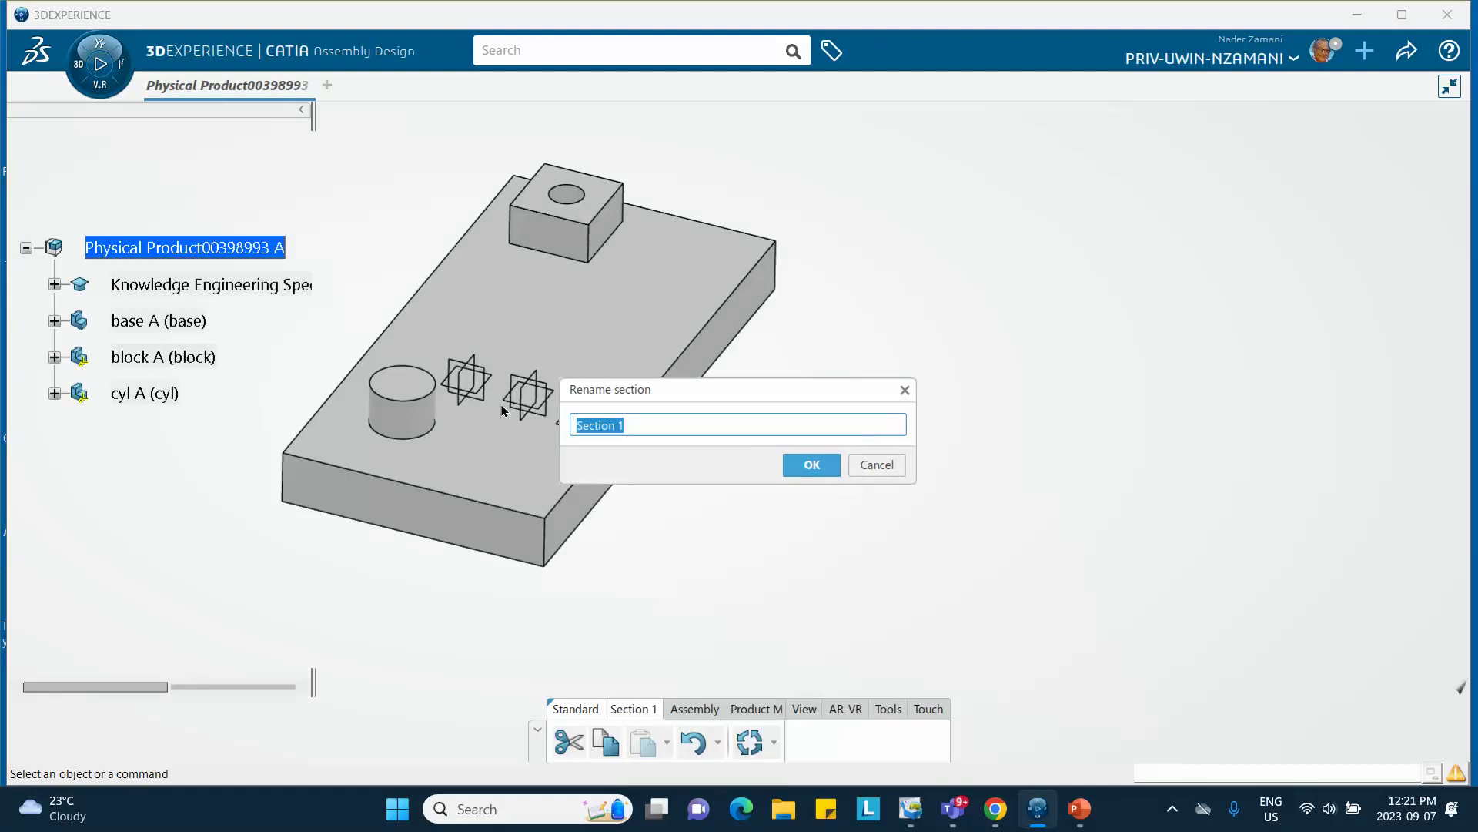
pyautogui.write('my own section')
pyautogui.click(805, 464)
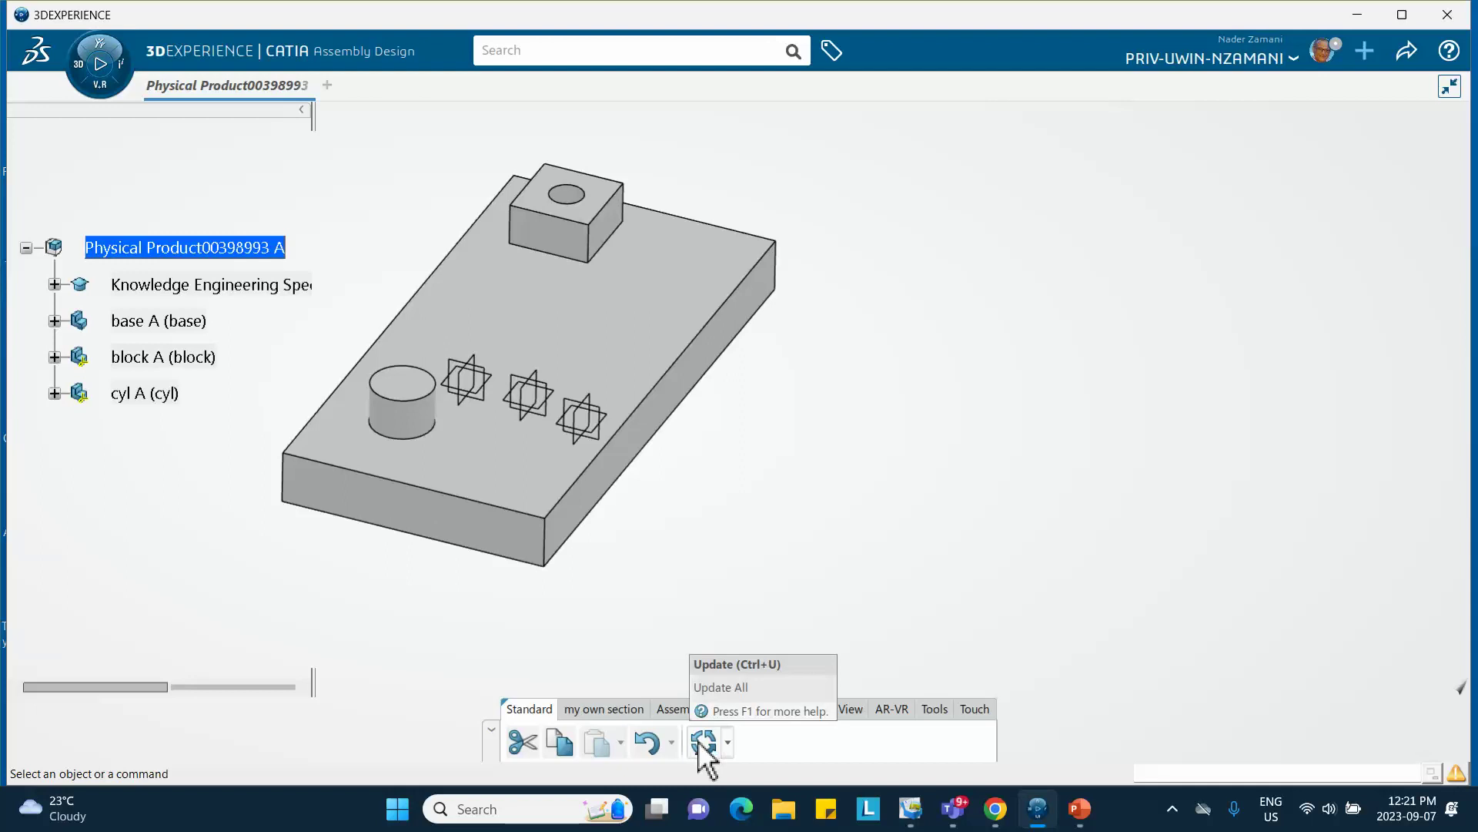
# - Open Customize, pick 'my own section' under Sections, and show its Add commands list
pyautogui.click(589, 710)
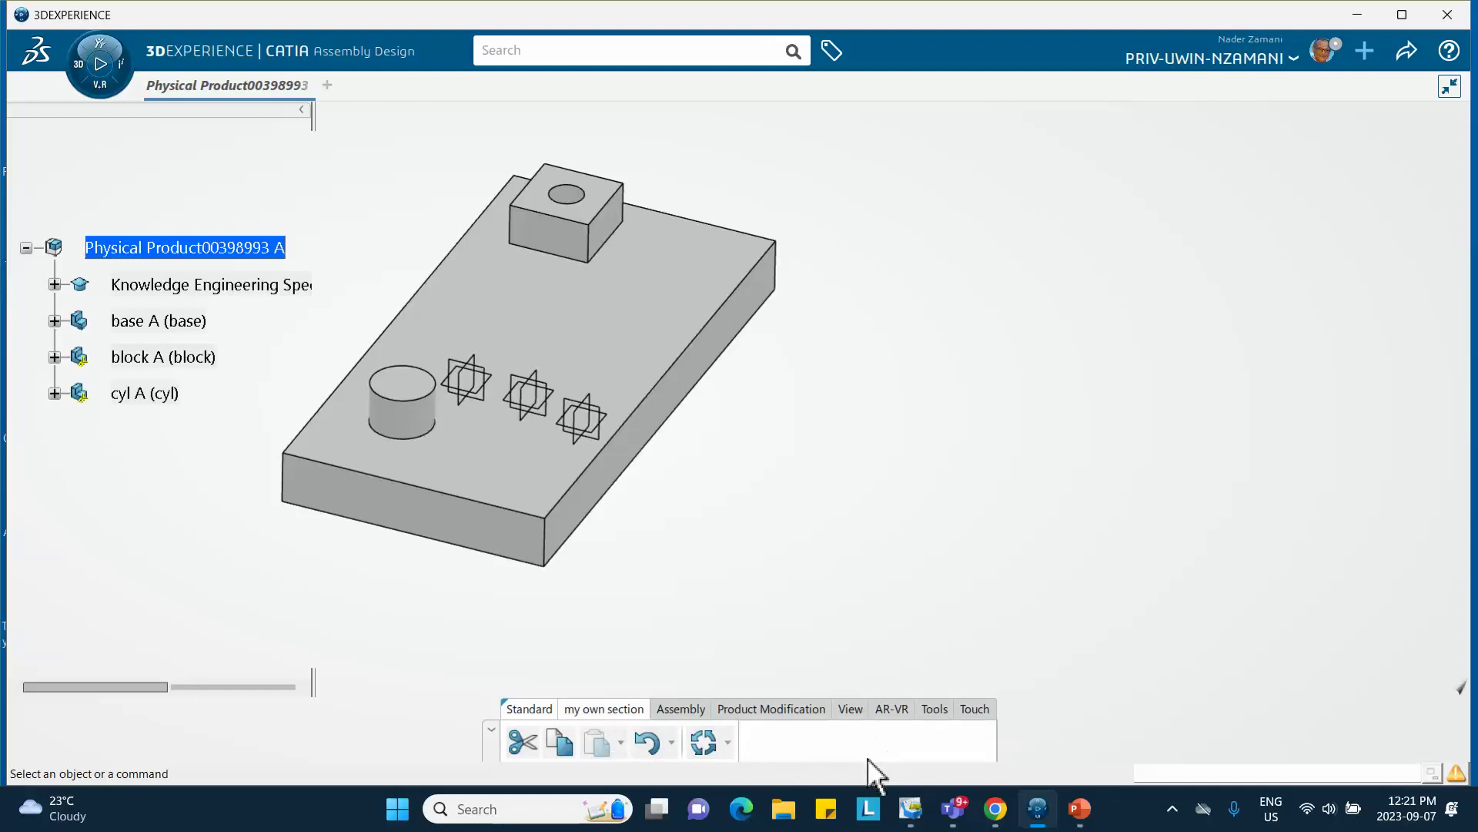
pyautogui.rightClick(815, 741)
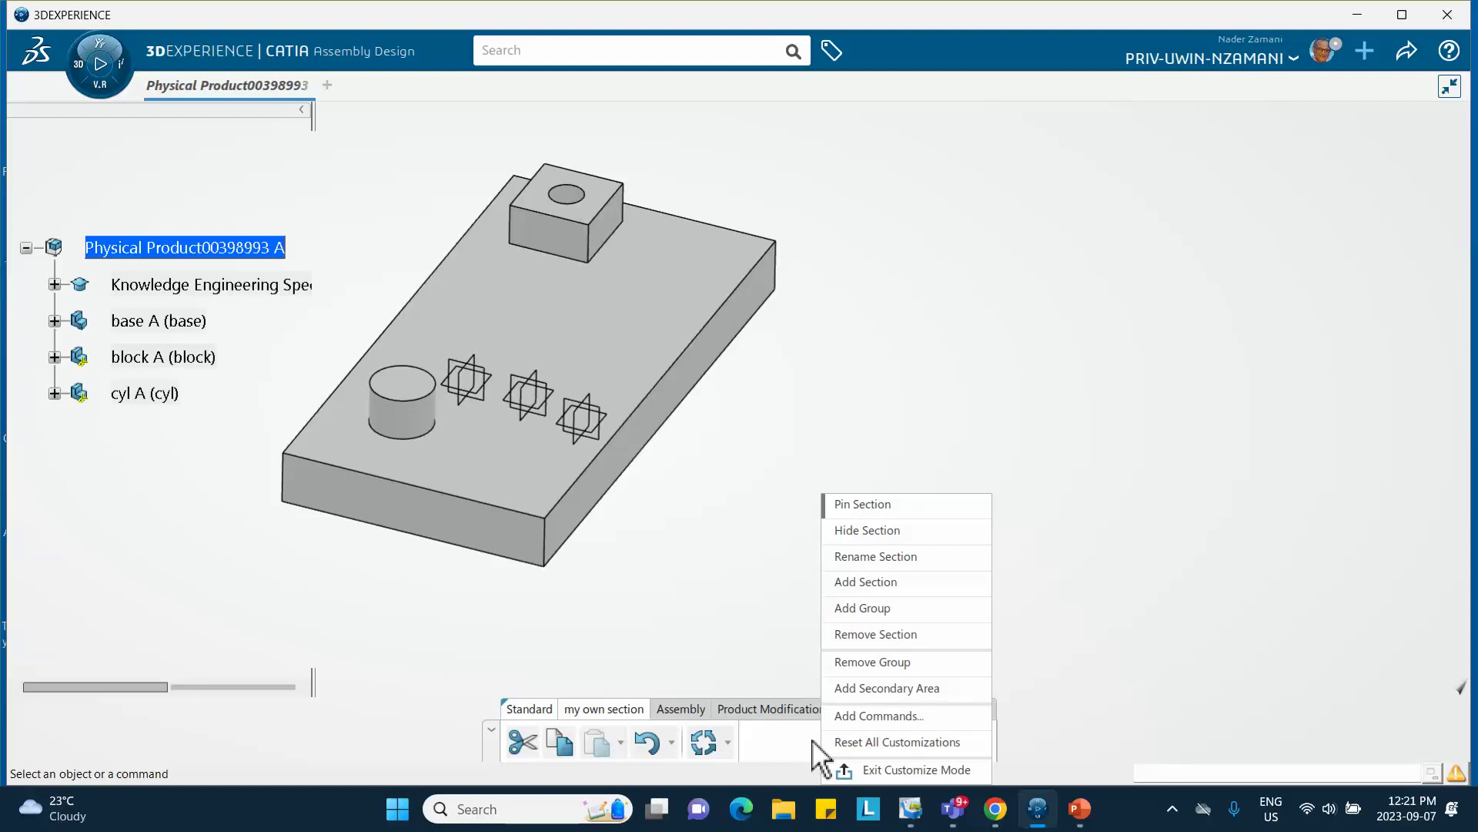
pyautogui.click(862, 716)
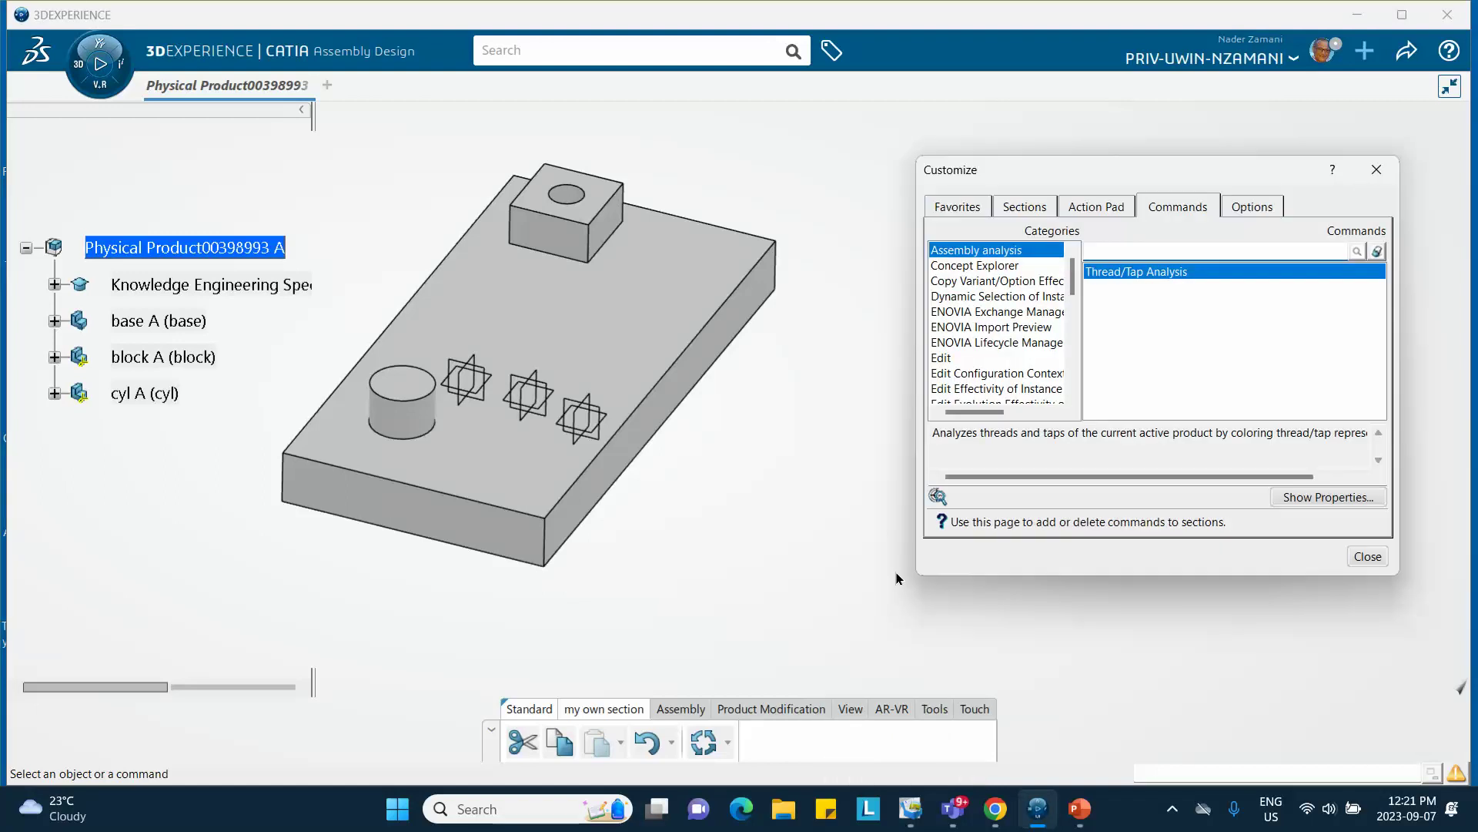
pyautogui.click(1032, 208)
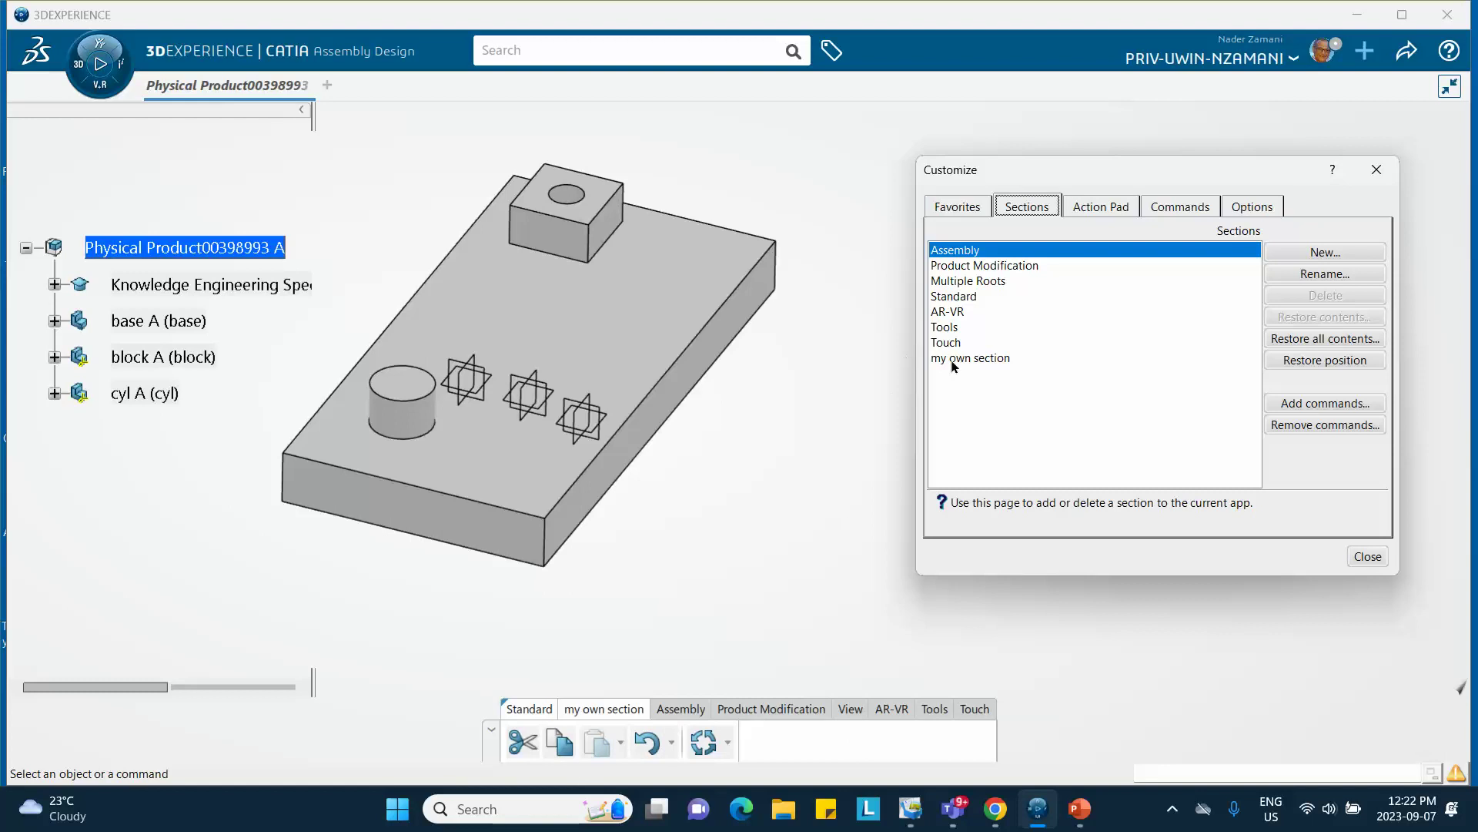
pyautogui.click(983, 360)
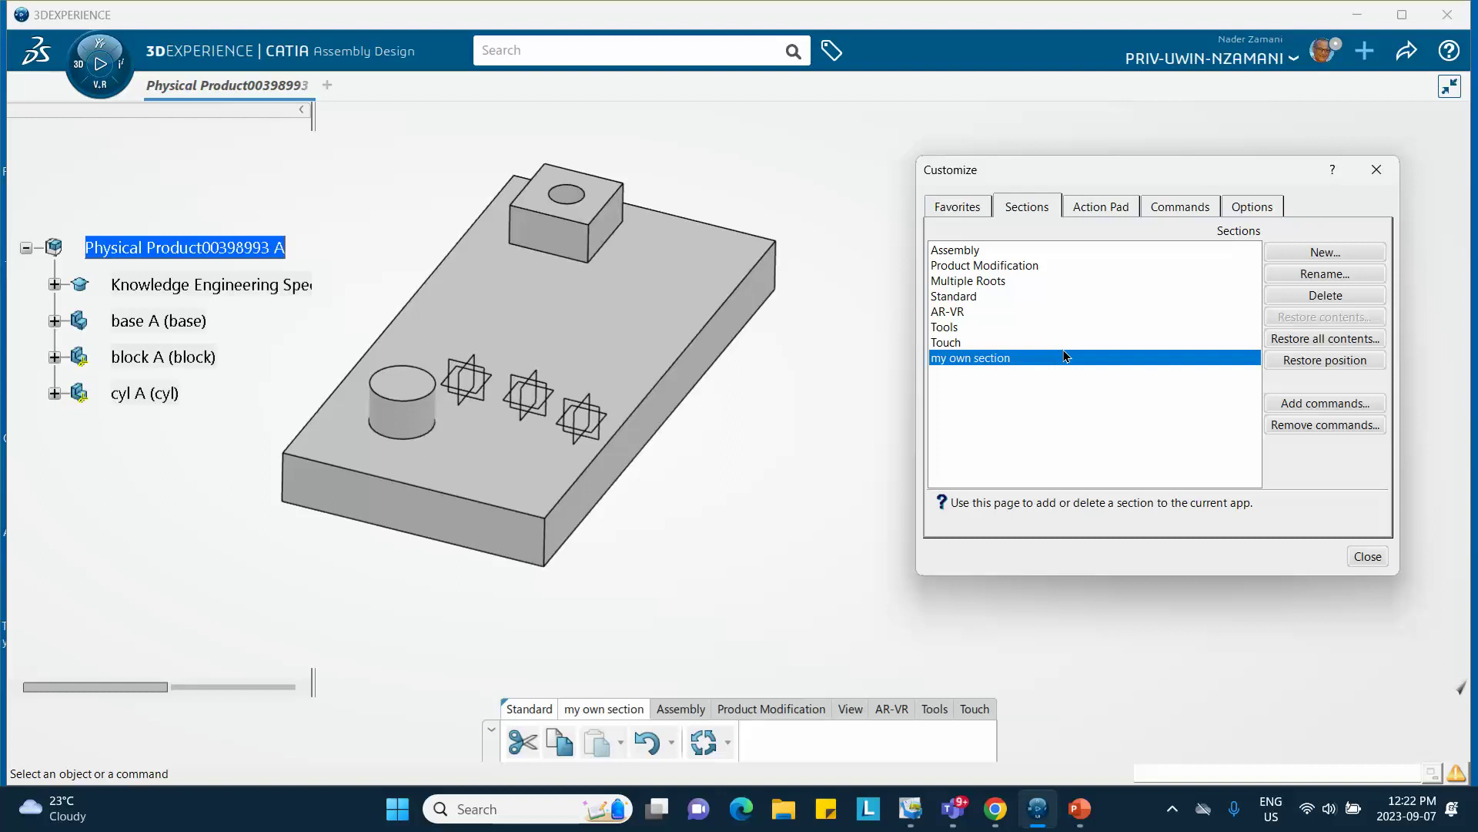
pyautogui.click(1297, 405)
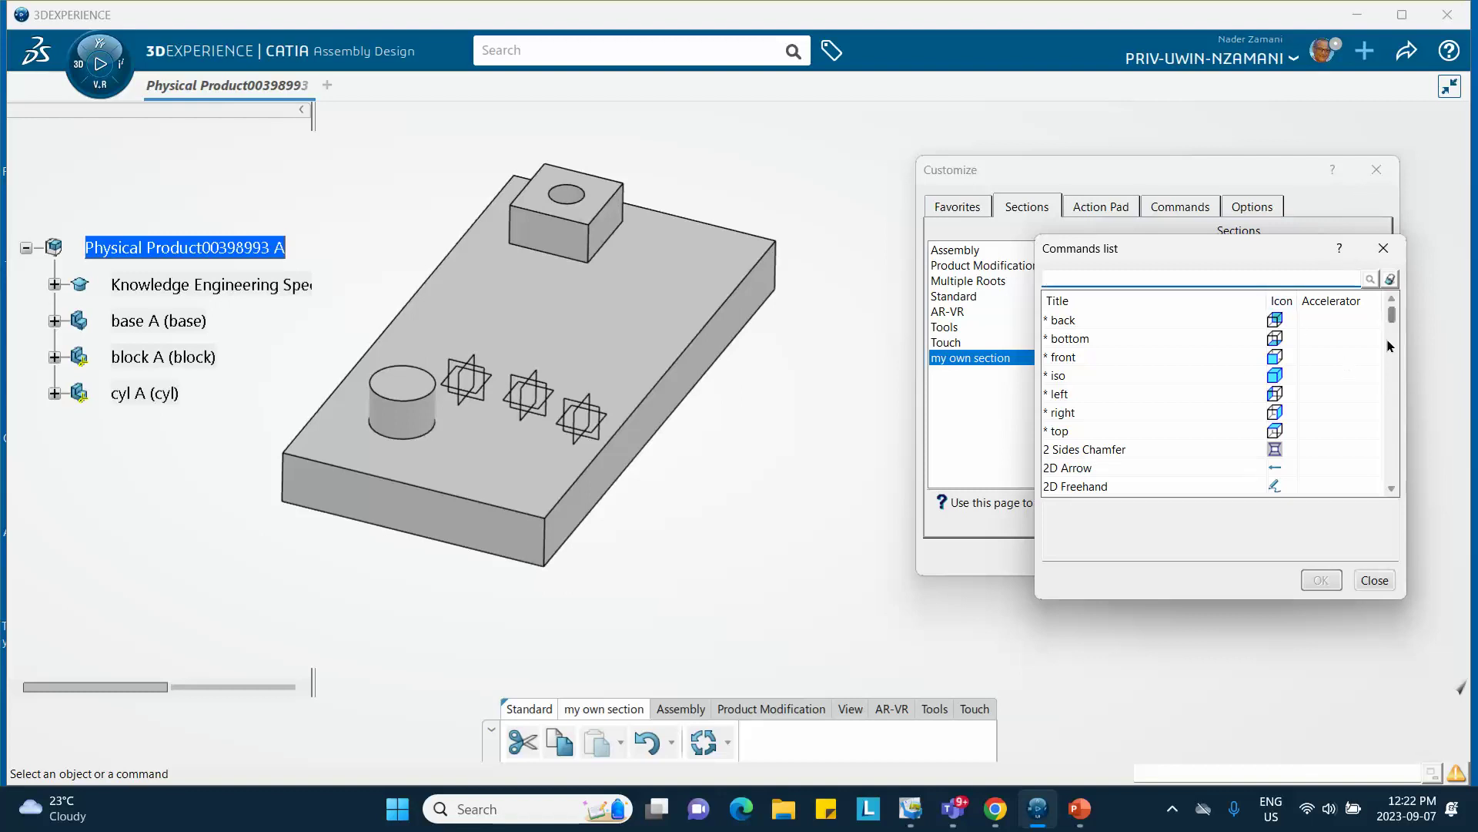
# - Scroll the Commands list and enter 'fi' in its search field
pyautogui.moveTo(1392, 312)
pyautogui.mouseDown()
pyautogui.moveTo(1395, 481)
pyautogui.moveTo(1402, 304)
pyautogui.mouseUp()
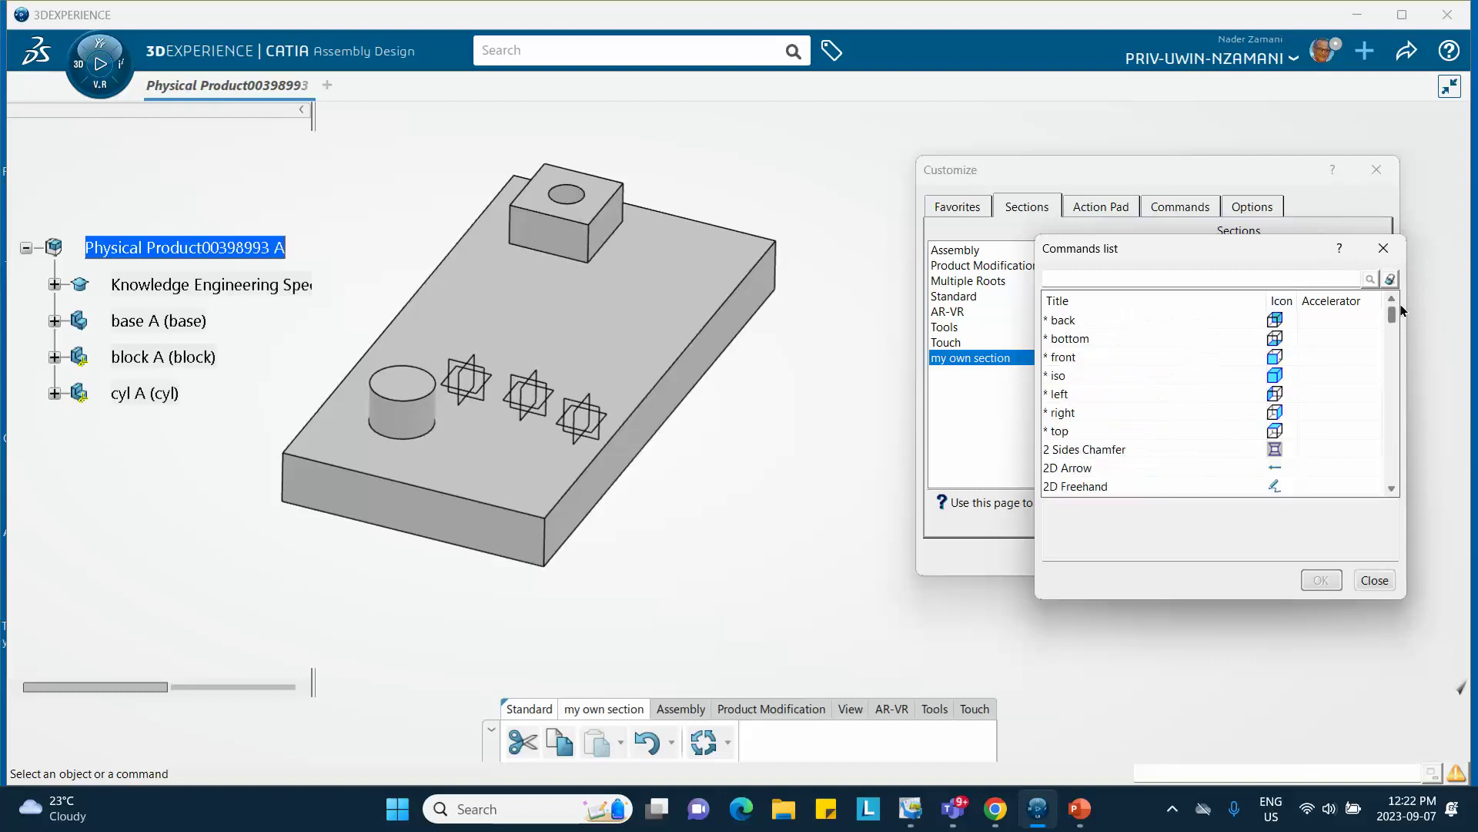
pyautogui.click(1109, 272)
pyautogui.write('find')
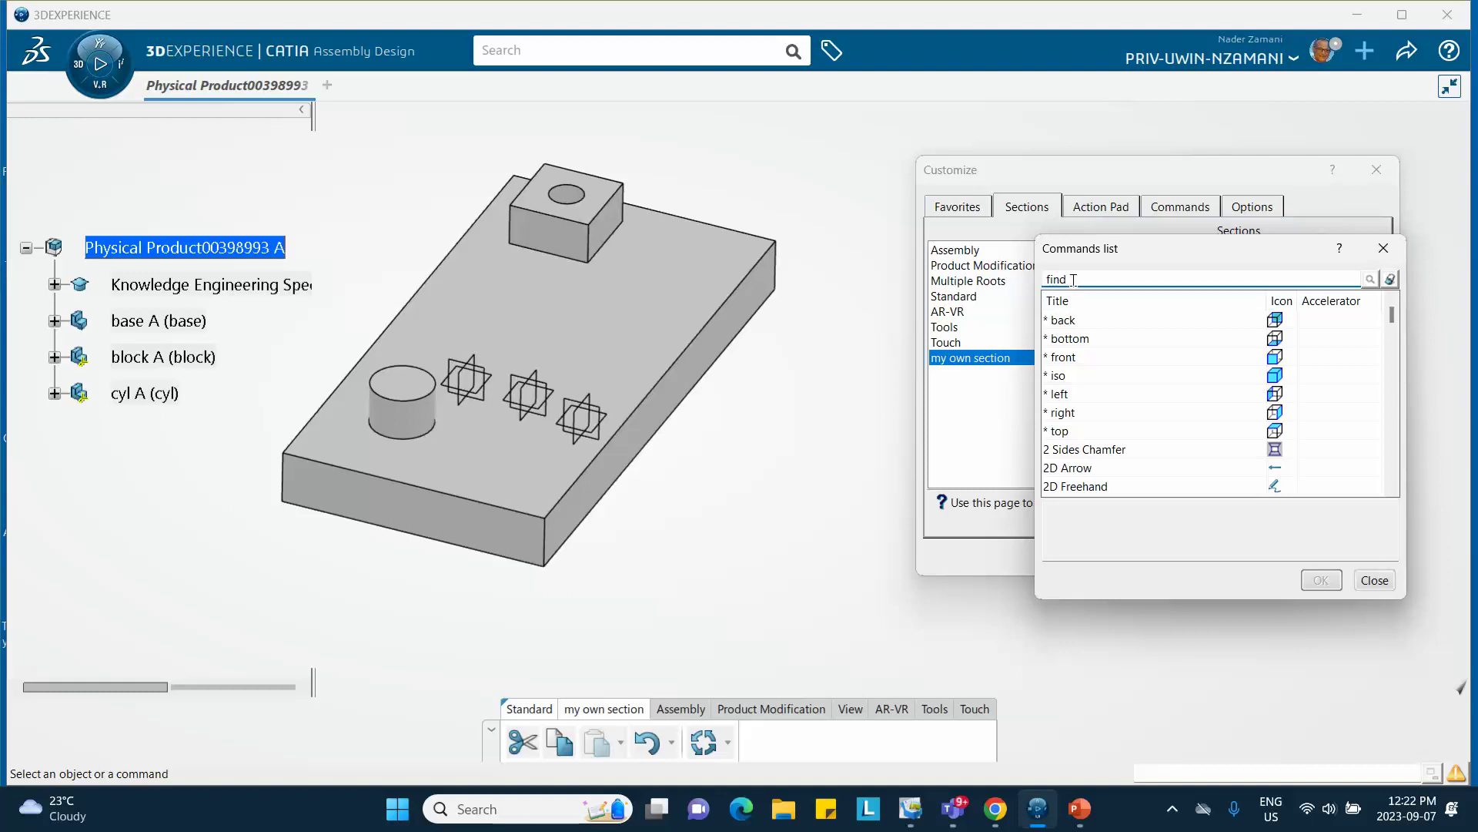
pyautogui.moveTo(1081, 814)
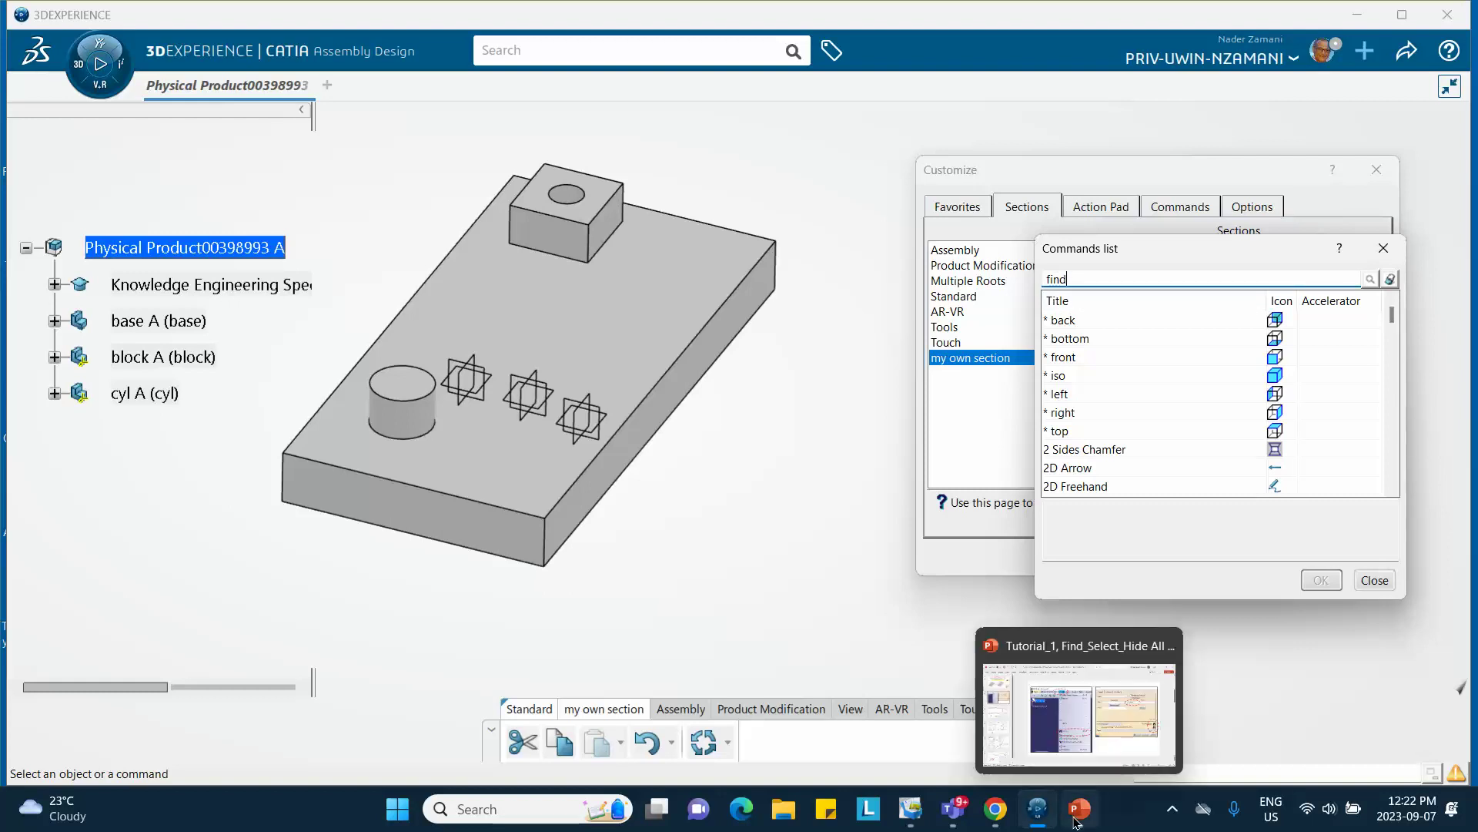
pyautogui.click(1081, 814)
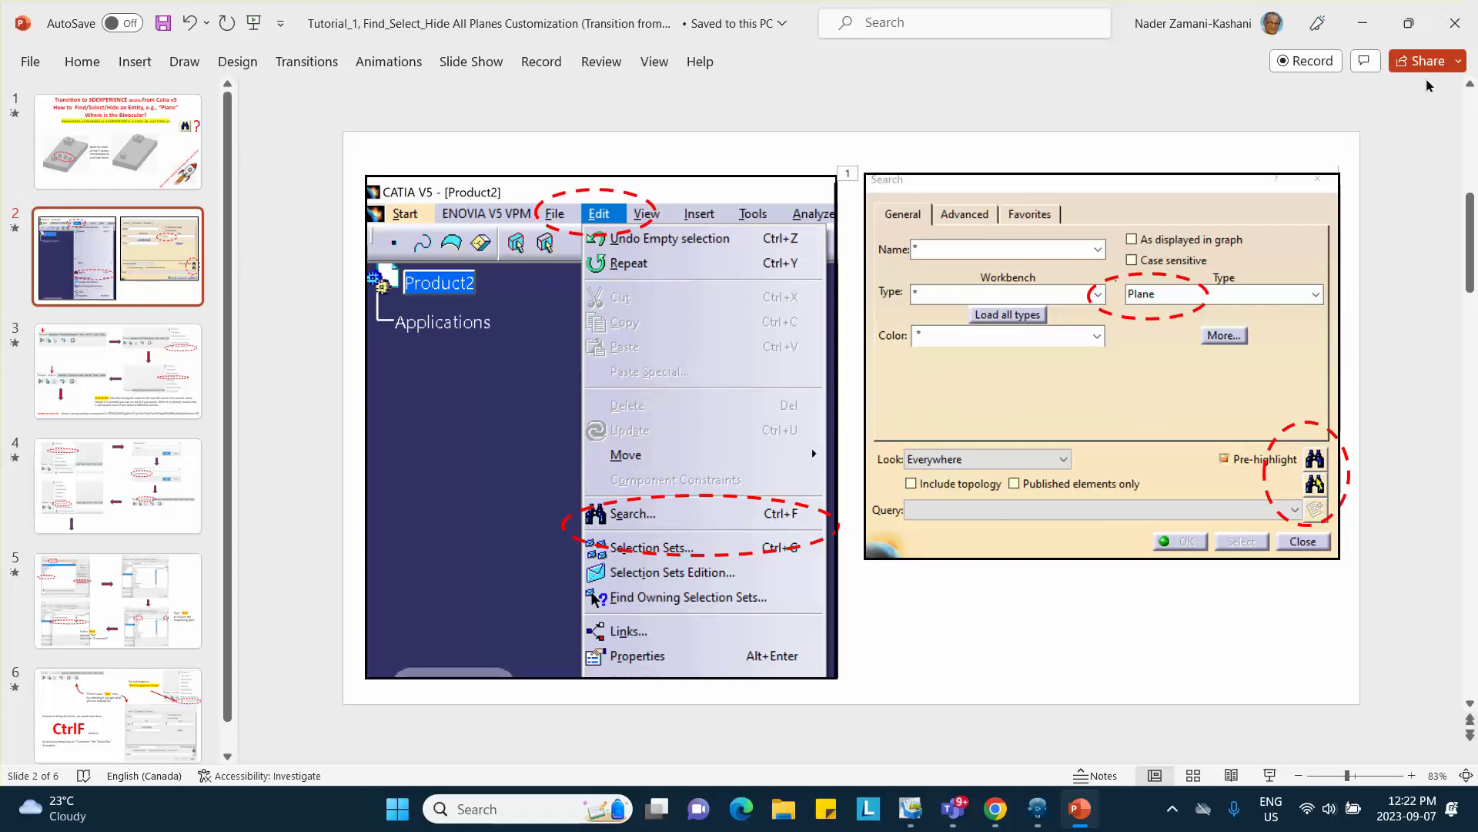
pyautogui.click(1361, 20)
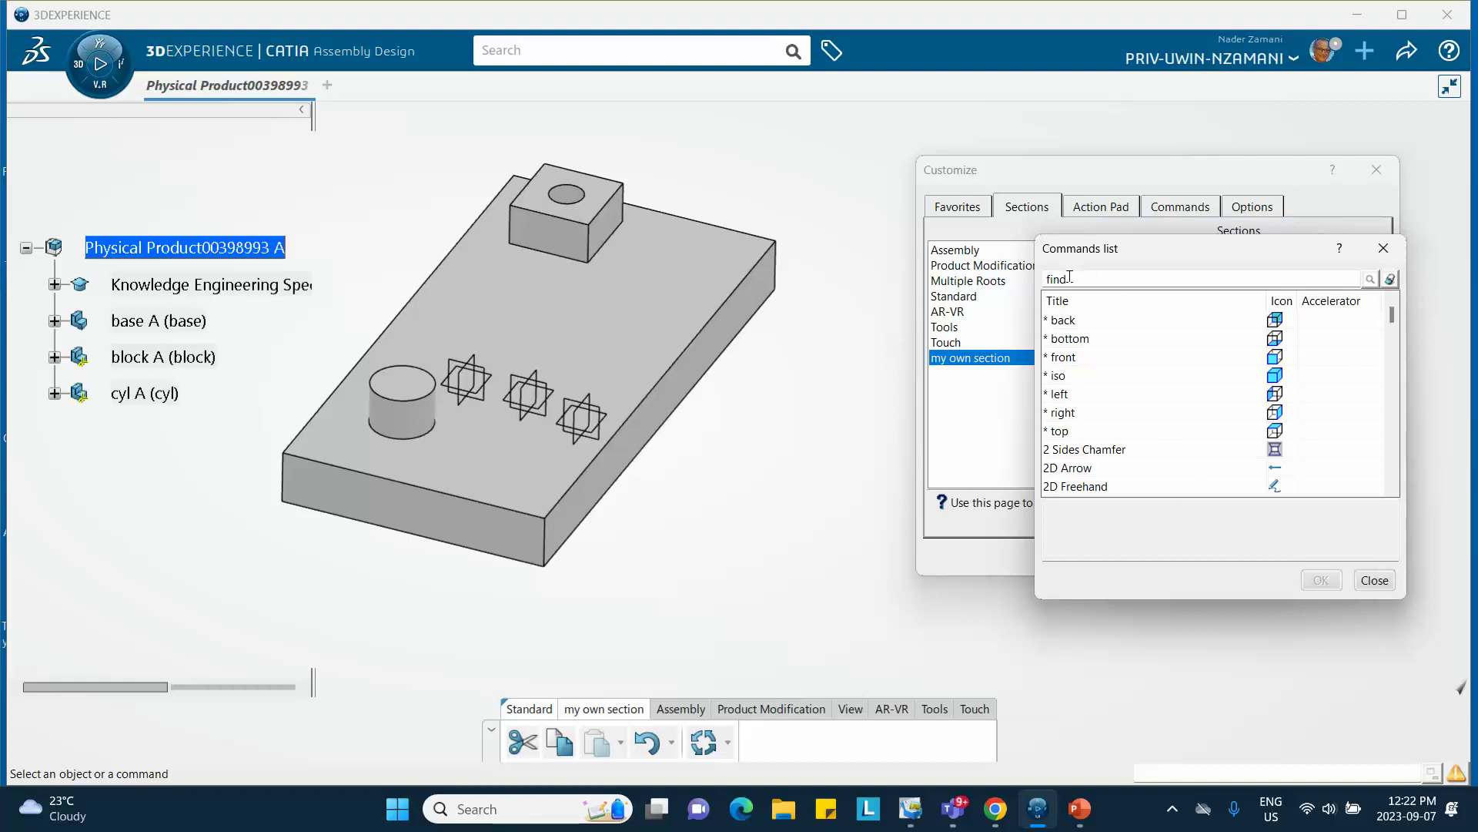
# - Complete the 'find' filter and add the Find... command to 'my own section'
pyautogui.write('d')
pyautogui.click(1370, 280)
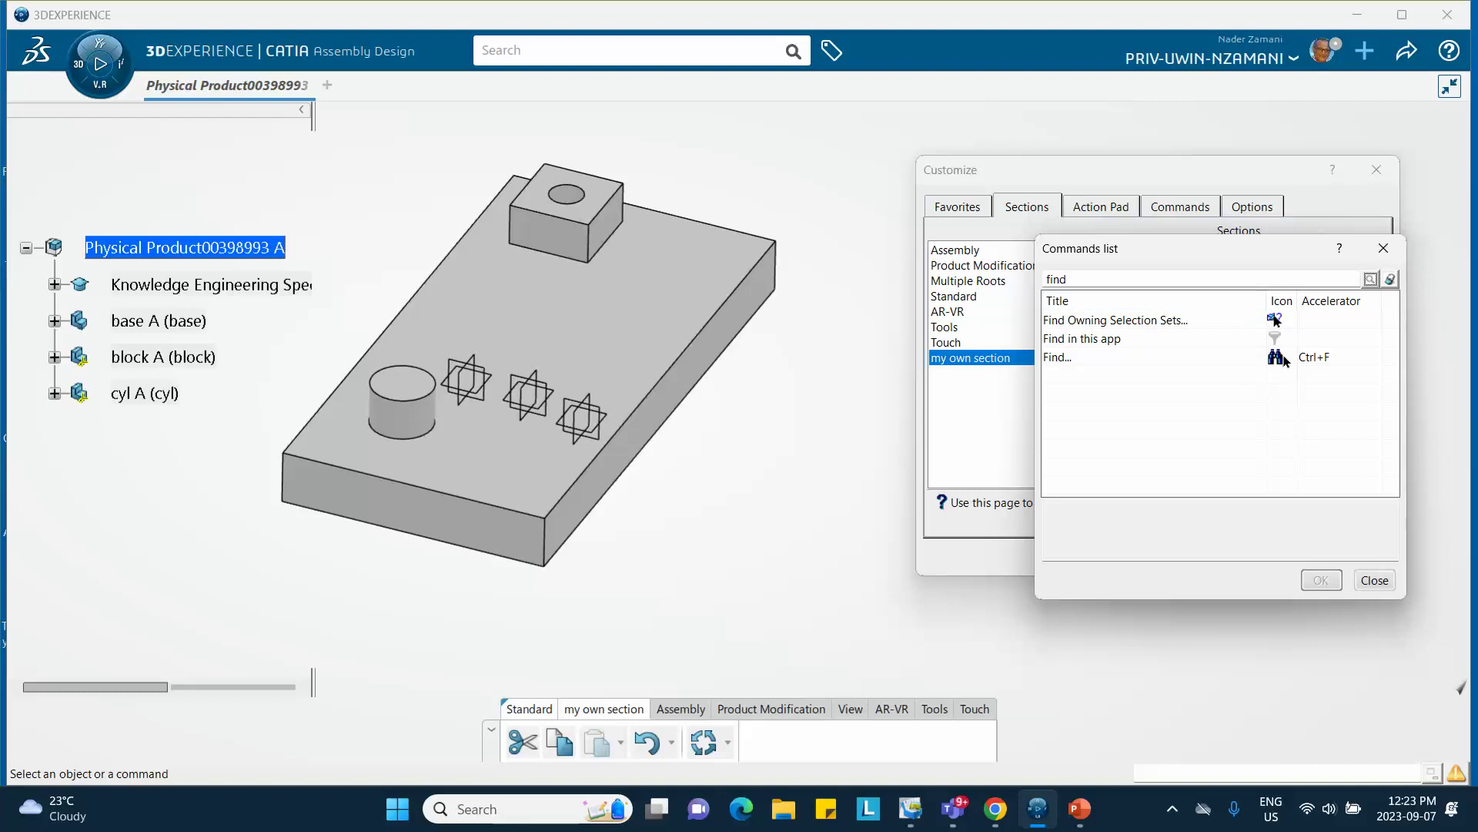
pyautogui.click(1132, 357)
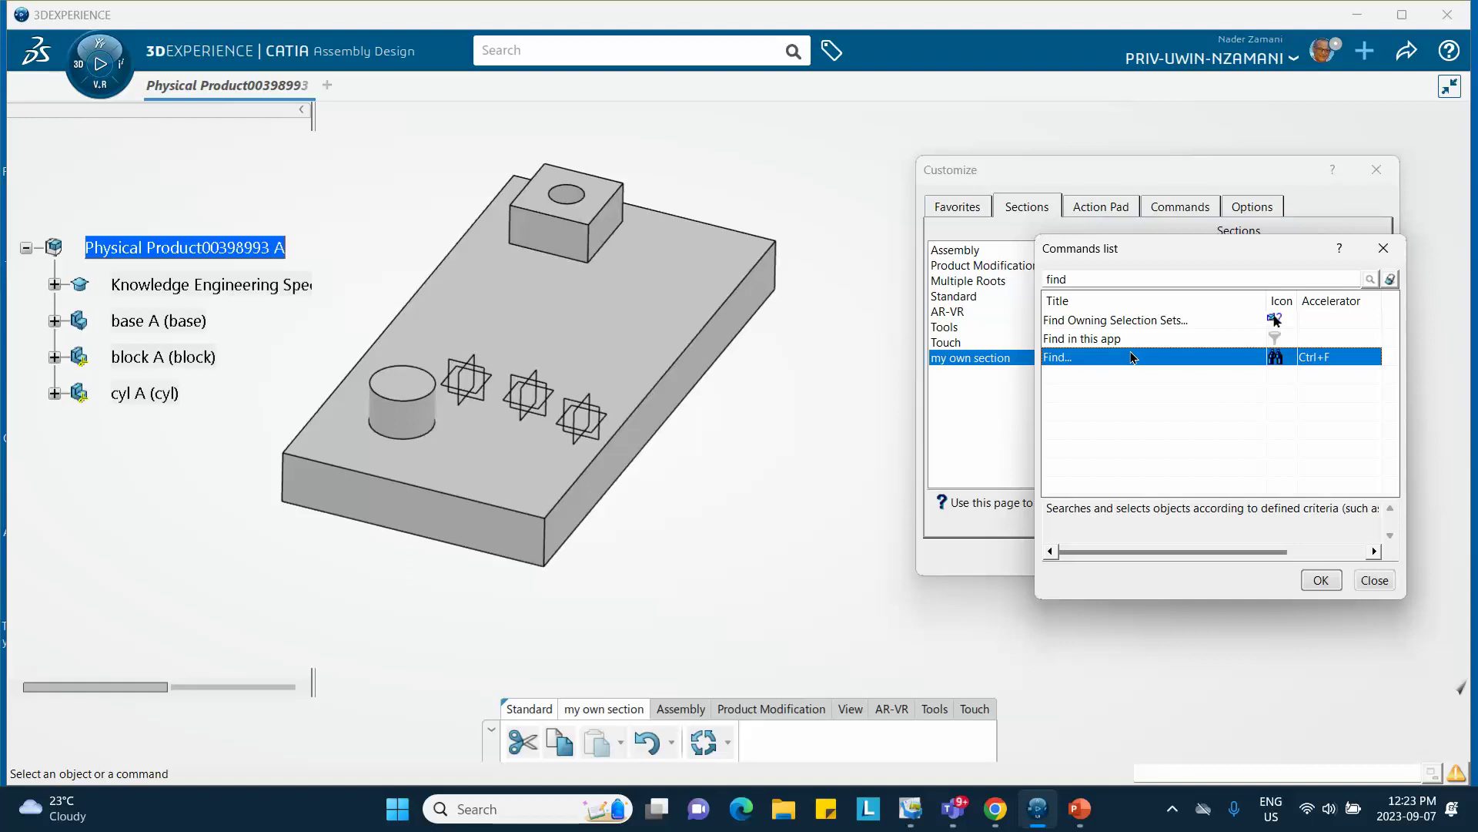
pyautogui.click(1322, 581)
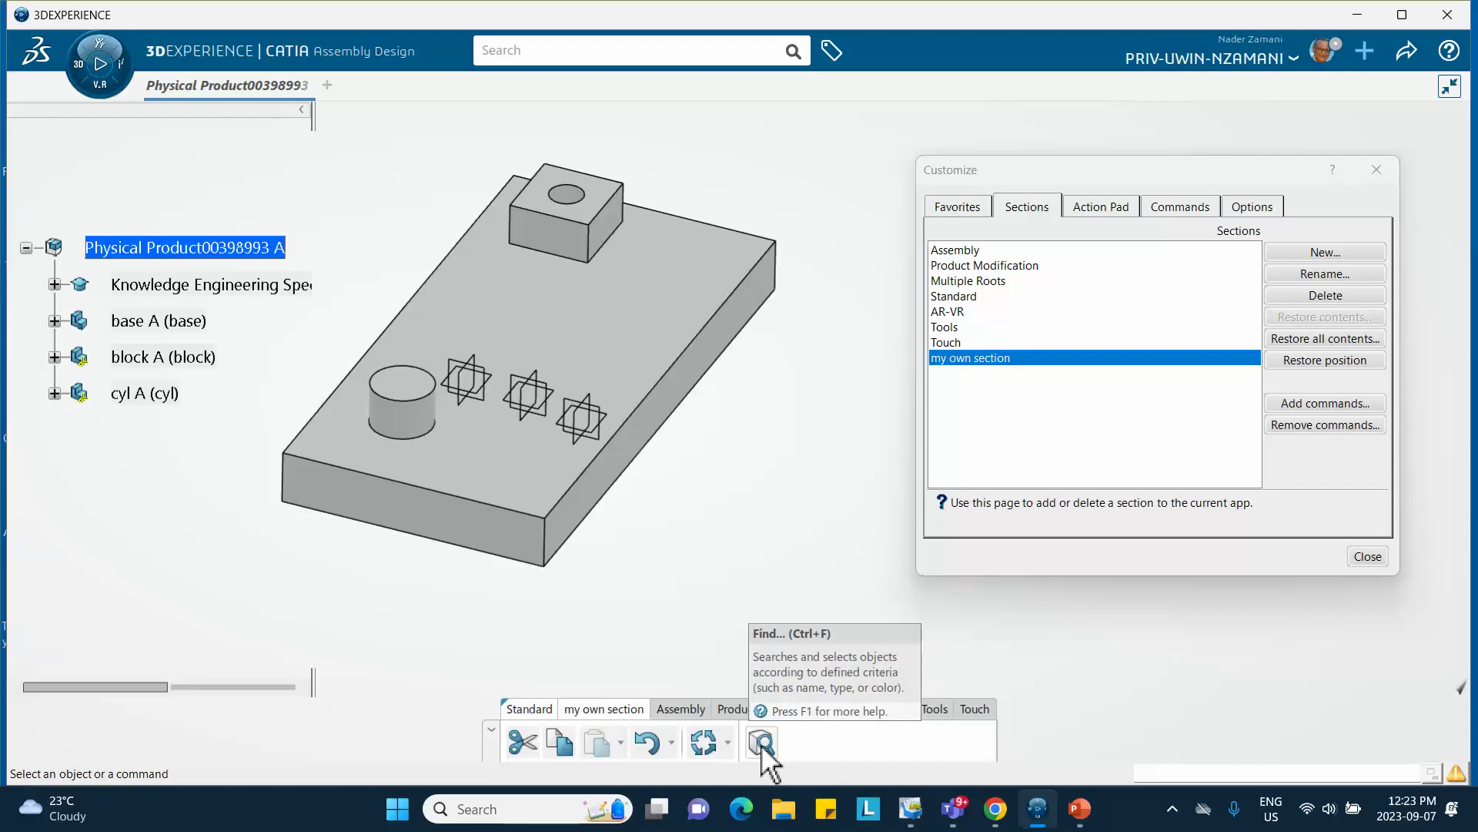
# - Close Customize, exit customize mode, and launch Find from 'my own section'
pyautogui.click(1367, 556)
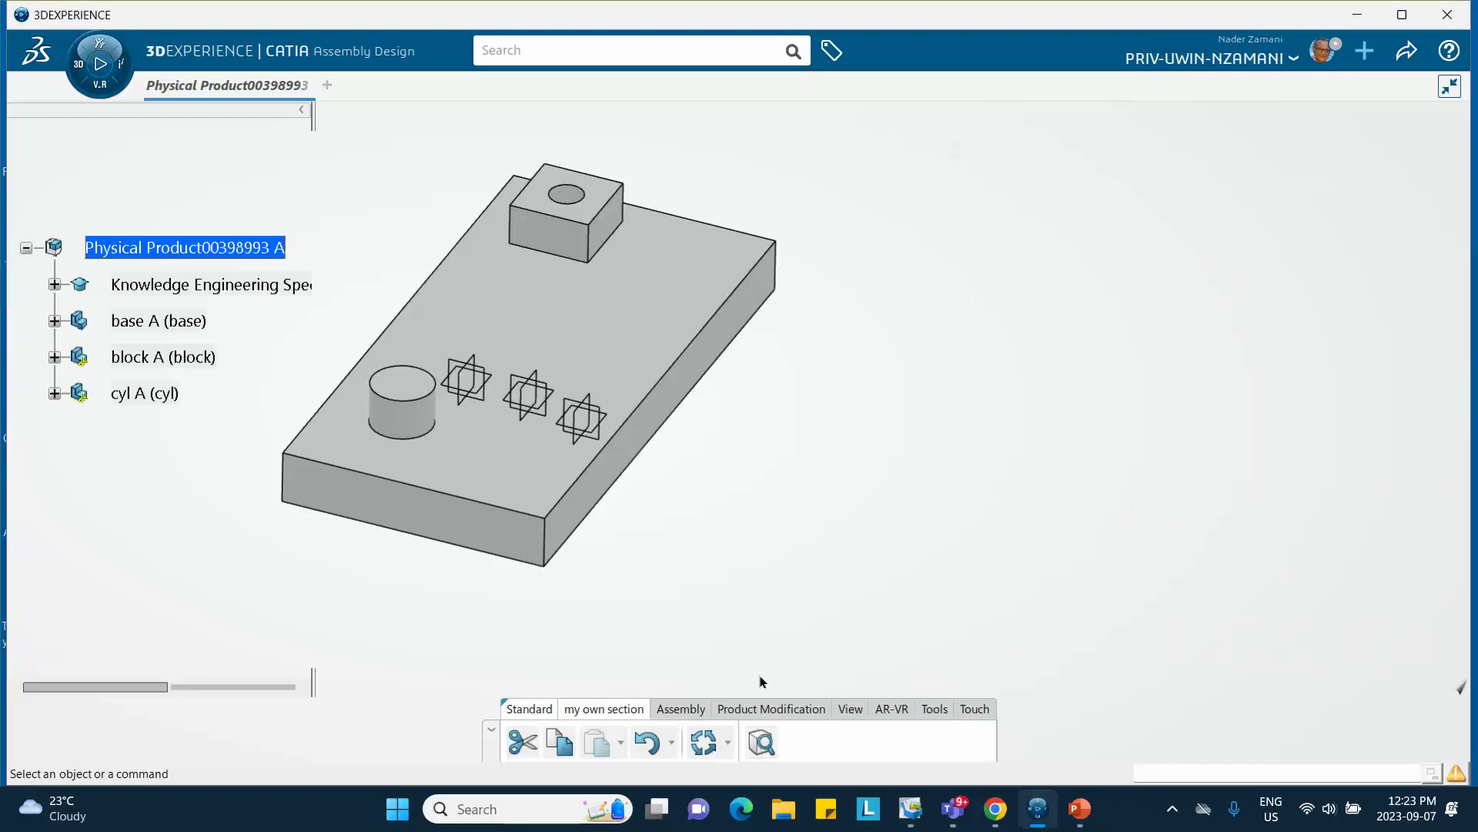
pyautogui.click(760, 744)
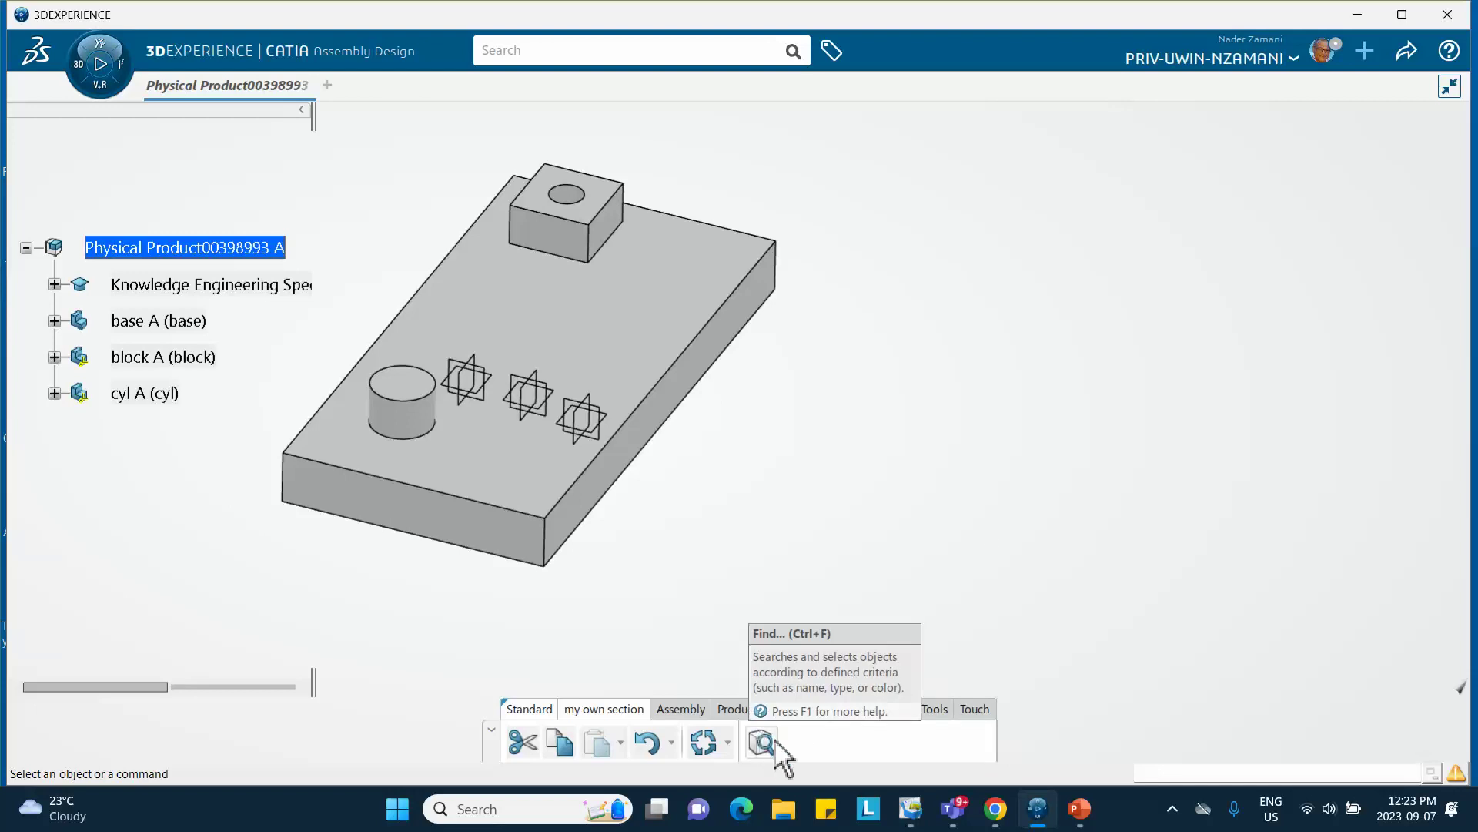
pyautogui.rightClick(833, 743)
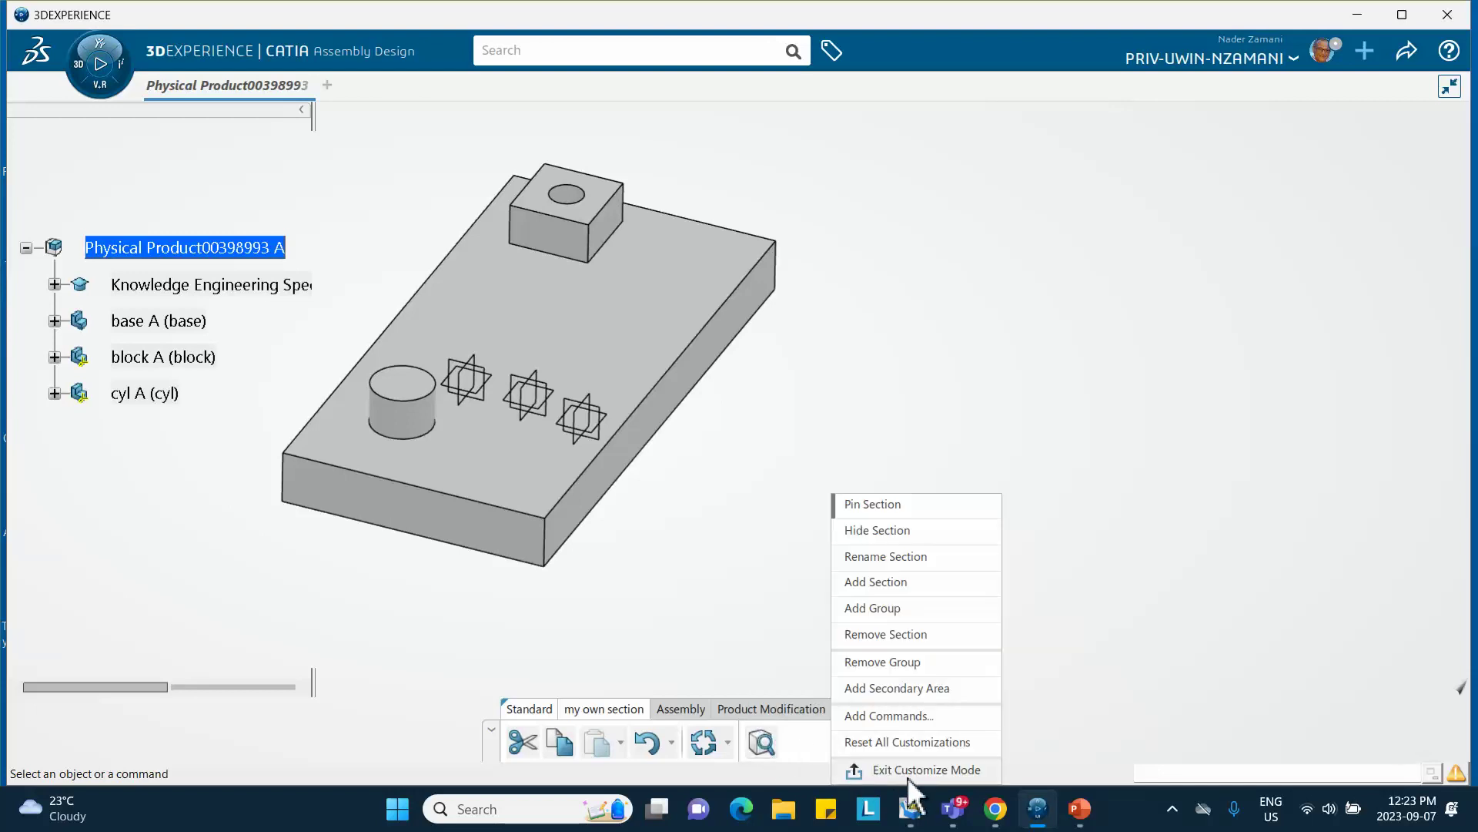
pyautogui.click(884, 409)
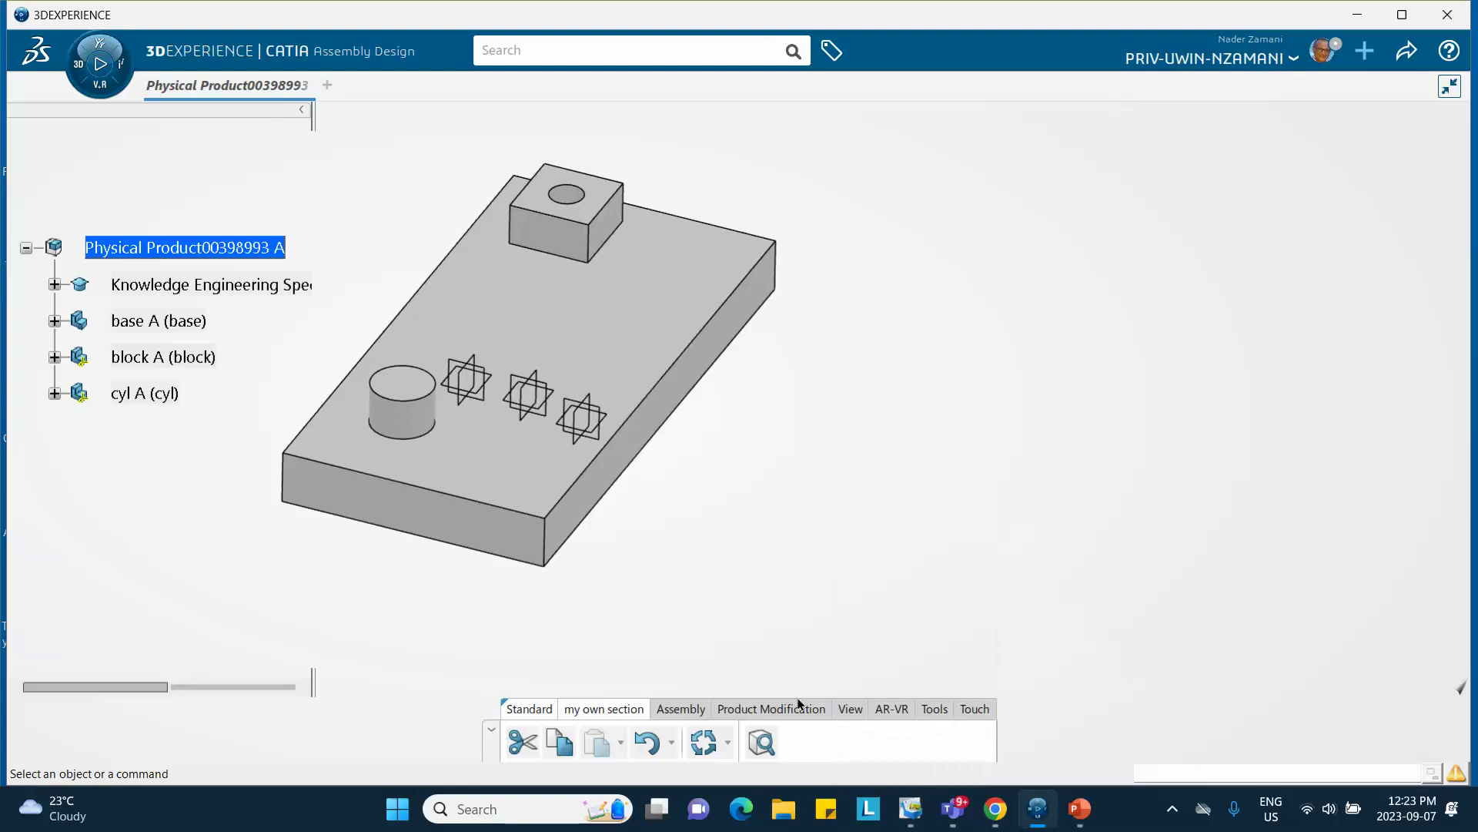
pyautogui.rightClick(854, 748)
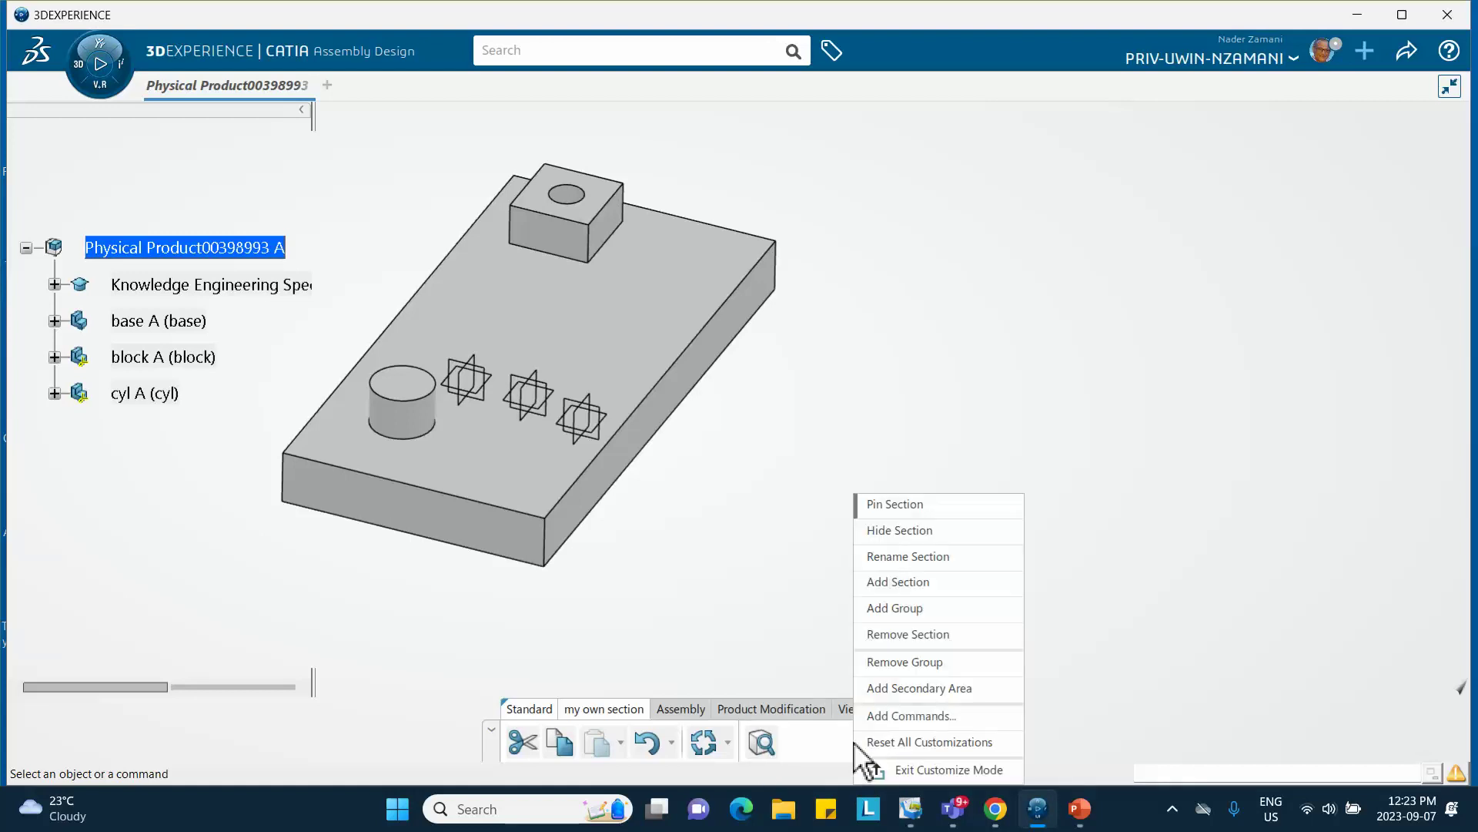
pyautogui.click(895, 770)
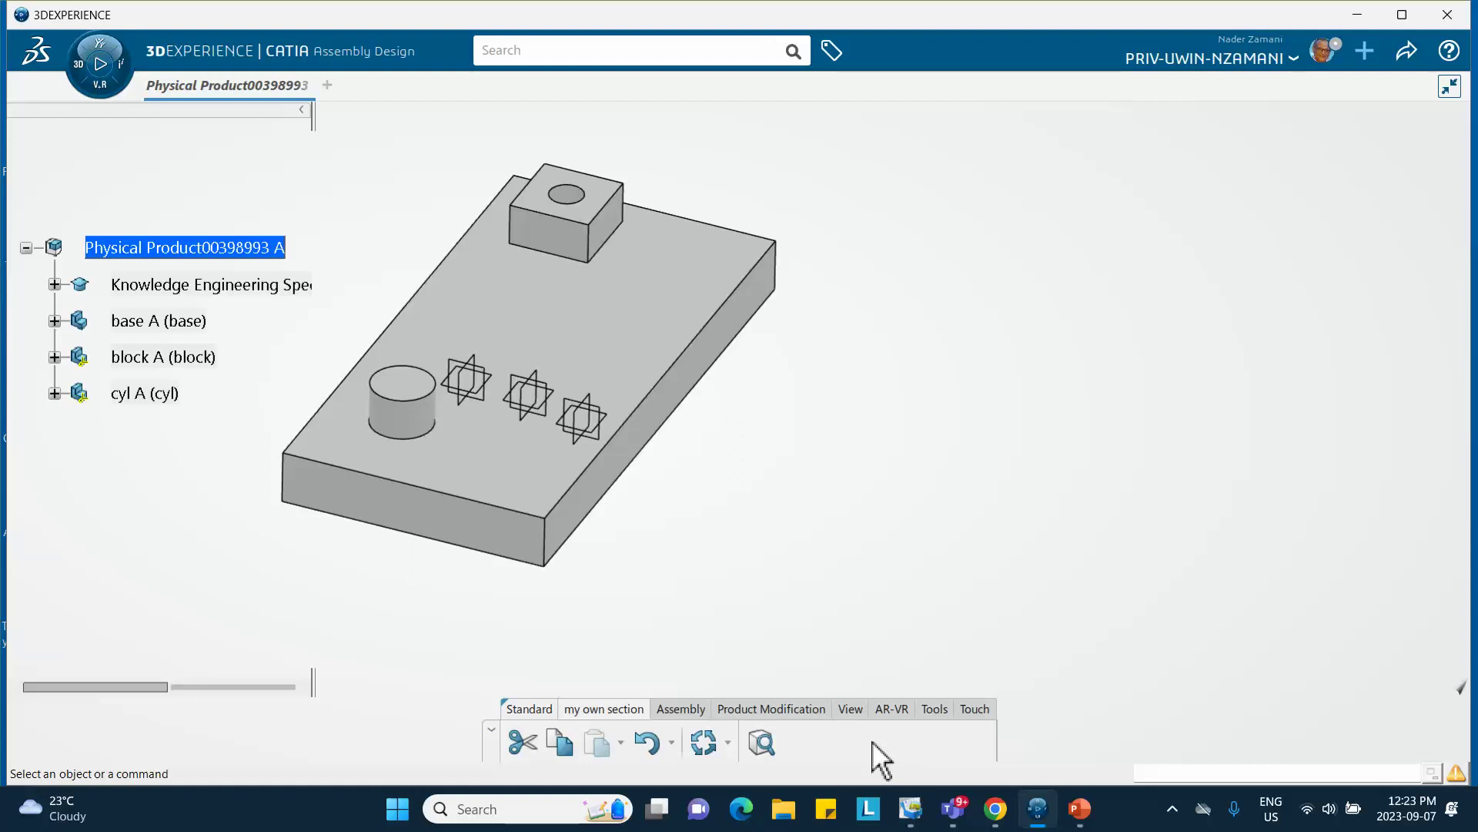
pyautogui.click(763, 744)
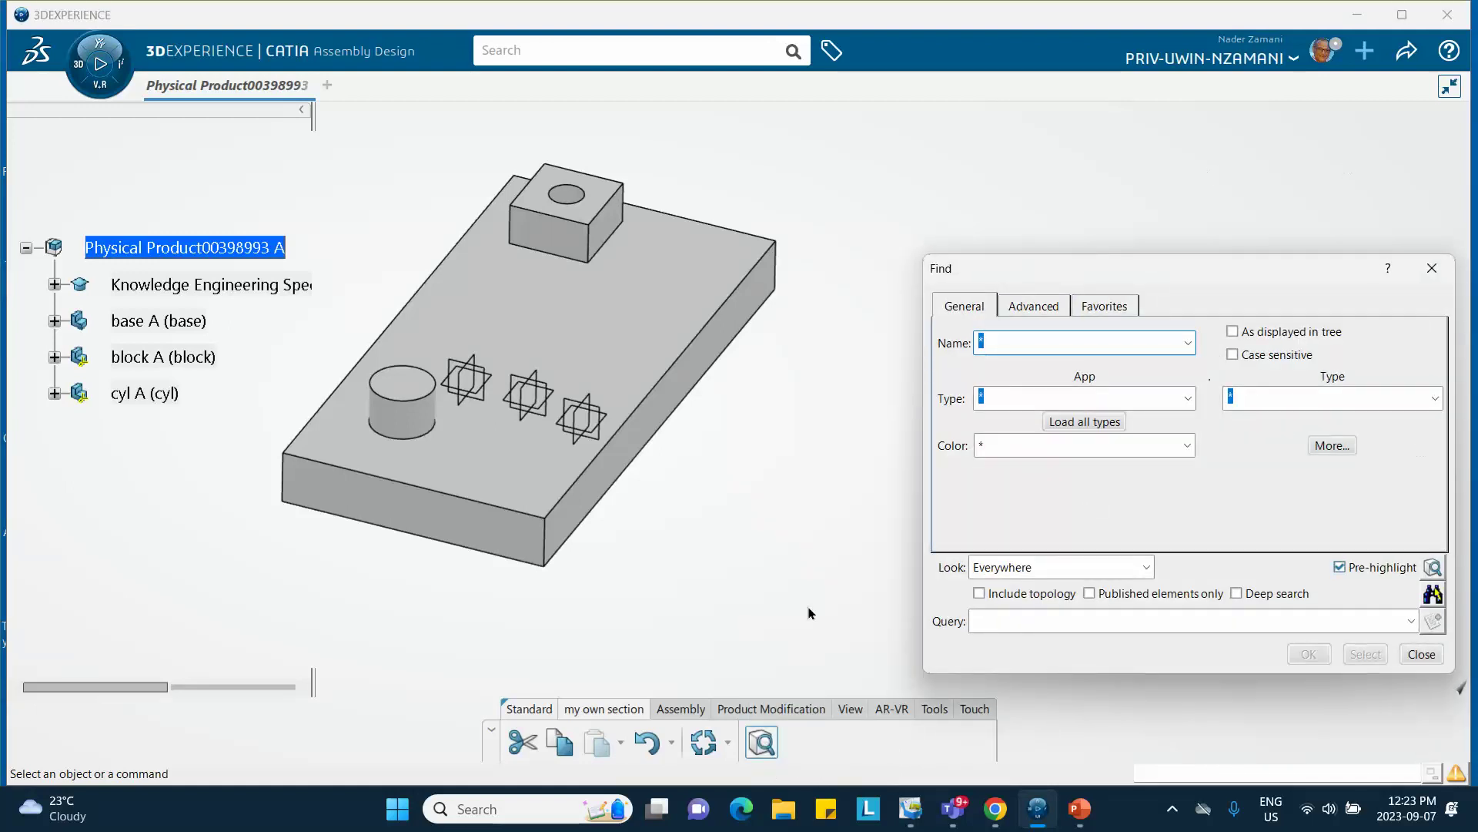
# - Set the Find type to Plane and run Find and Select on the assembly
pyautogui.click(1079, 809)
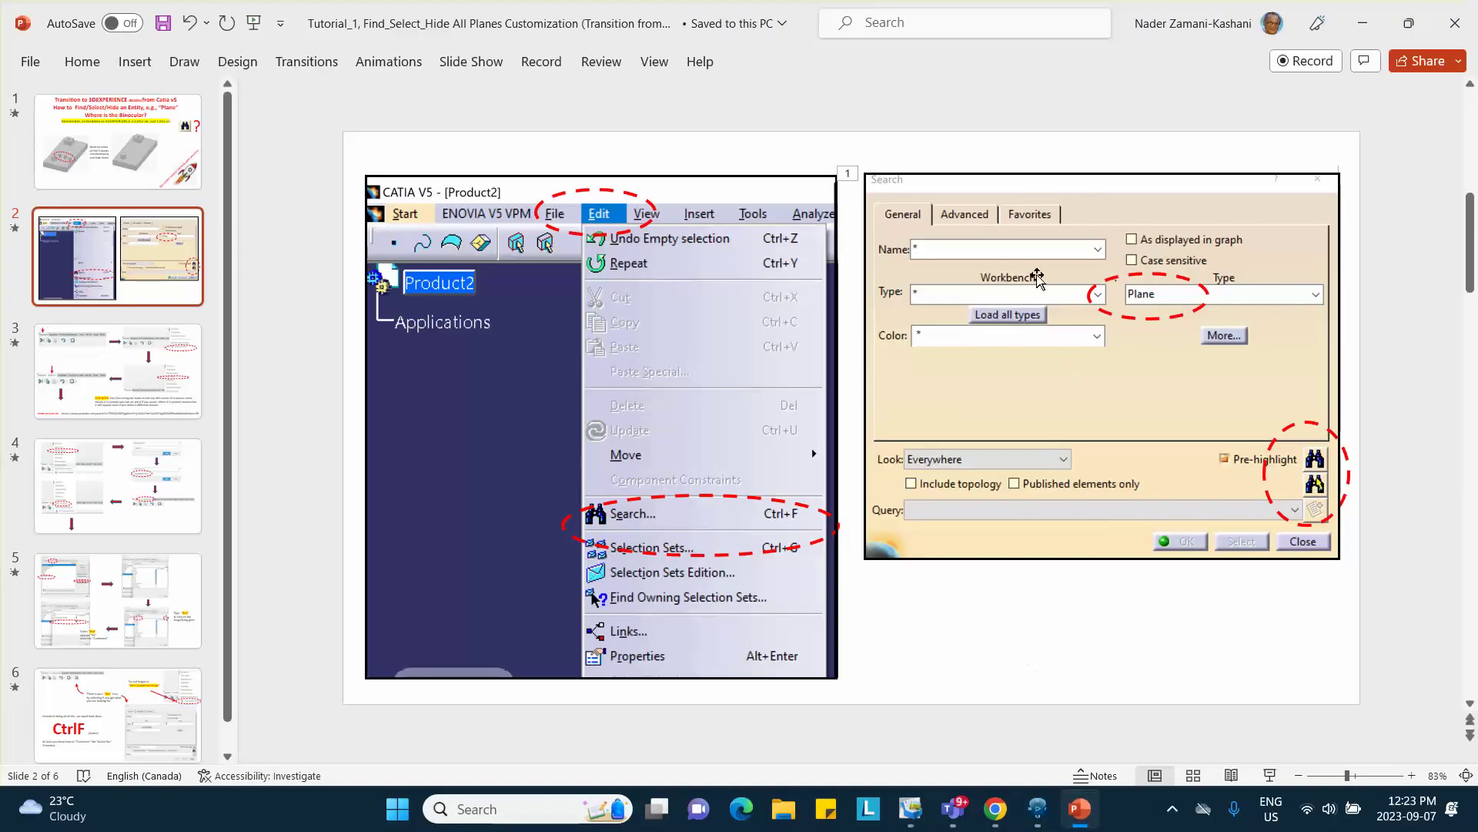
pyautogui.click(1362, 24)
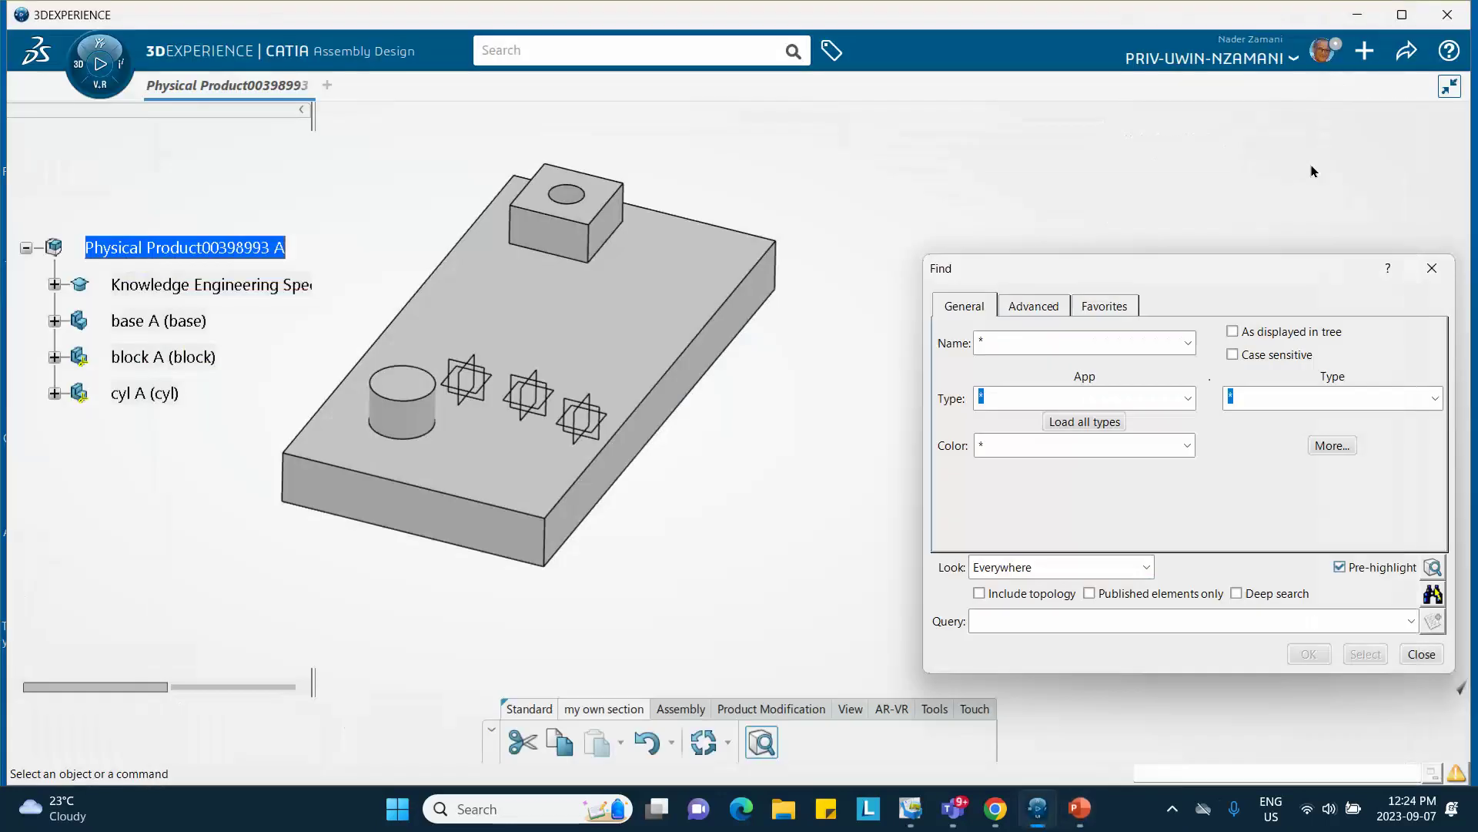
pyautogui.click(1246, 398)
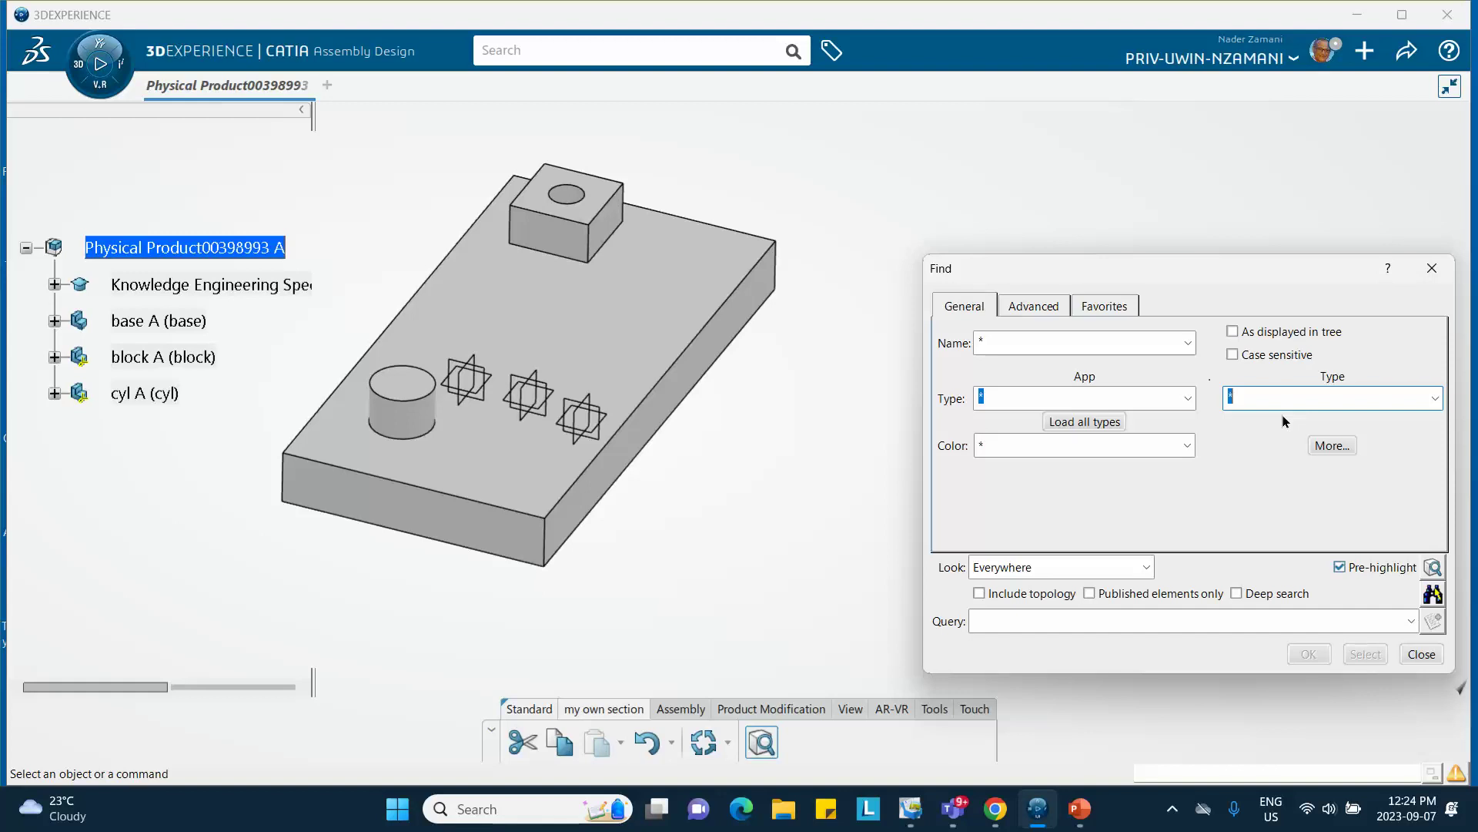
pyautogui.write('plane')
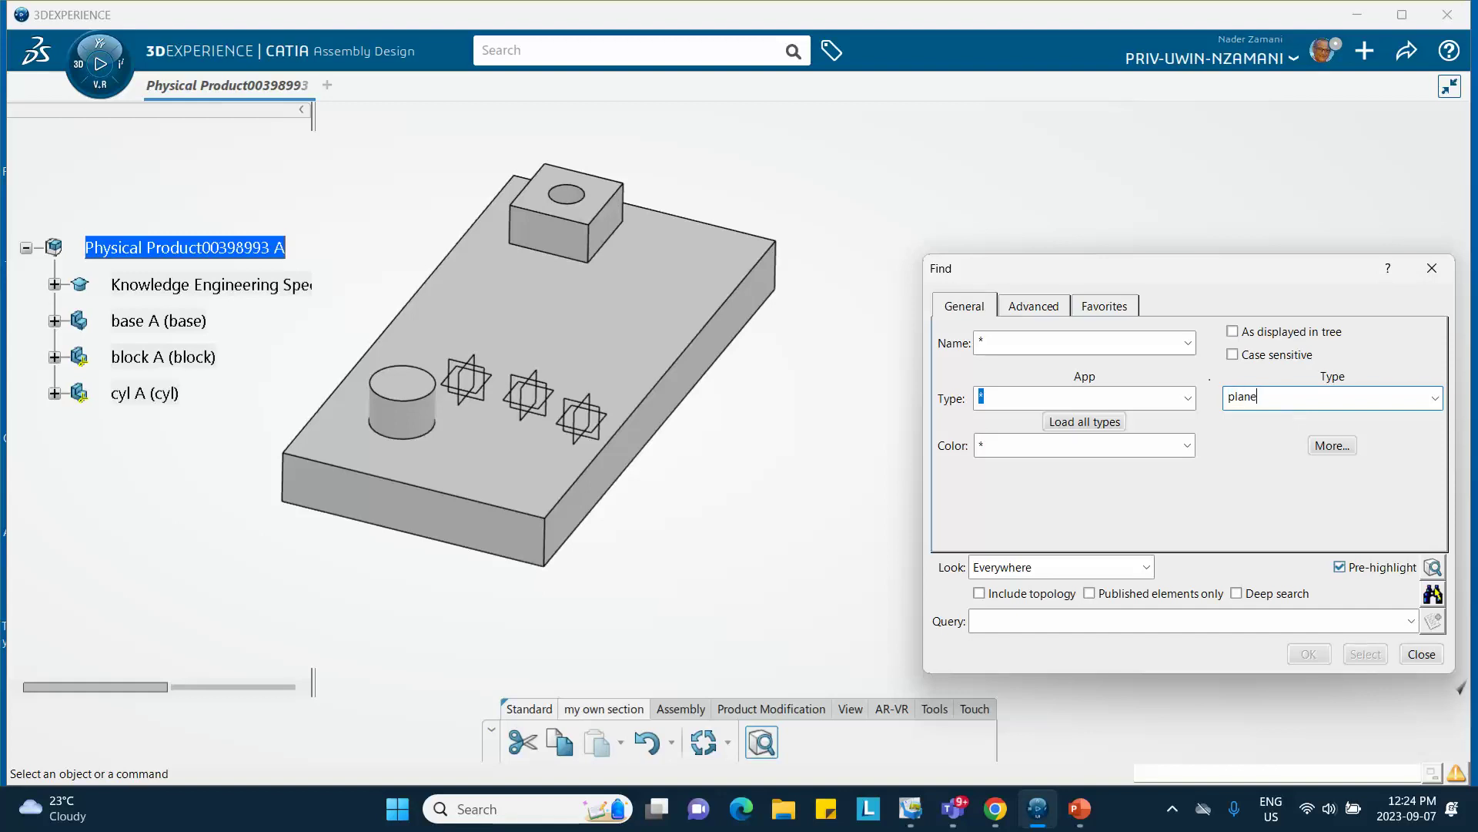
pyautogui.click(1433, 595)
pyautogui.click(1080, 808)
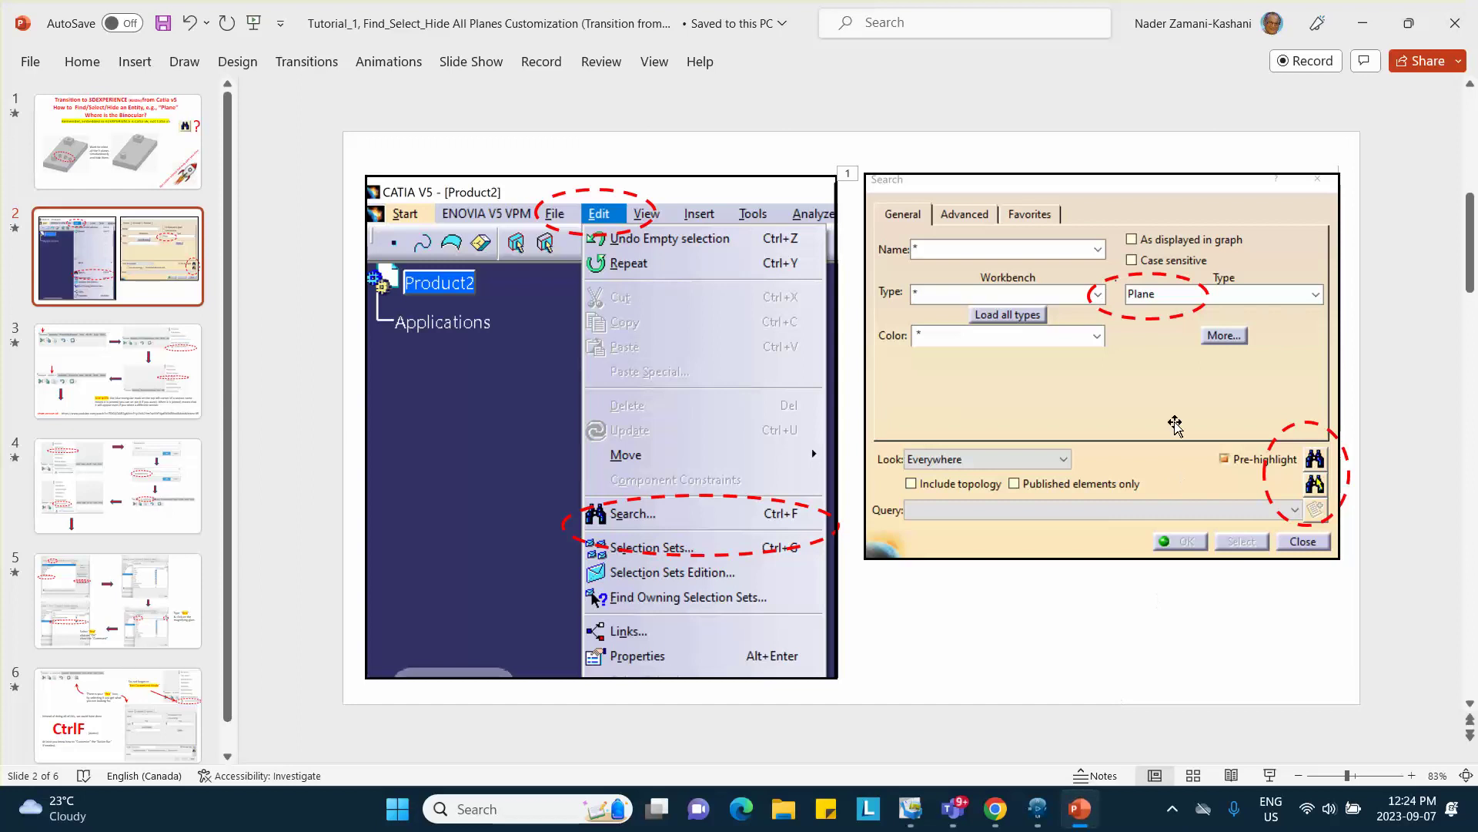
pyautogui.click(1362, 23)
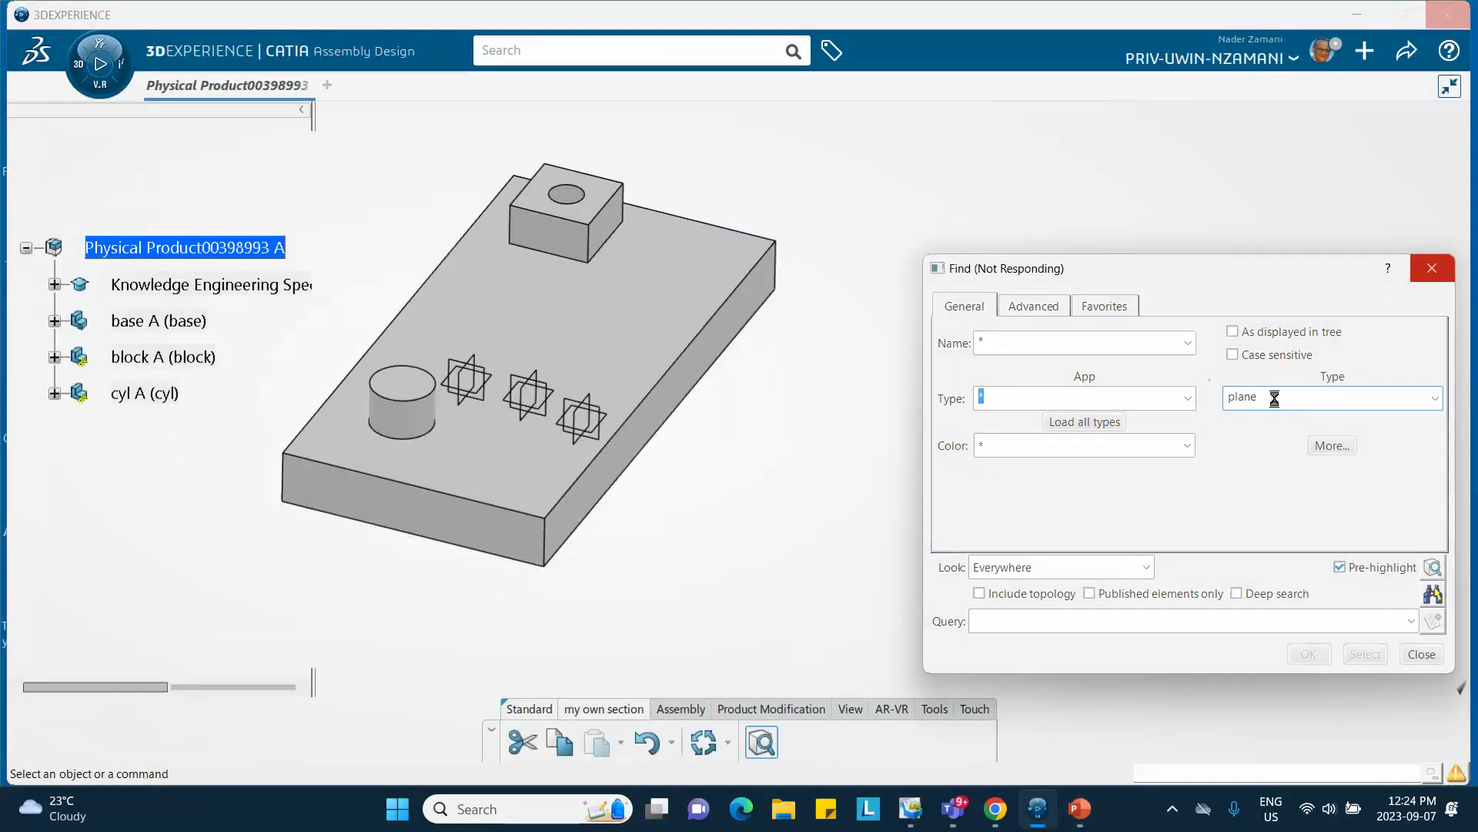
pyautogui.click(1432, 269)
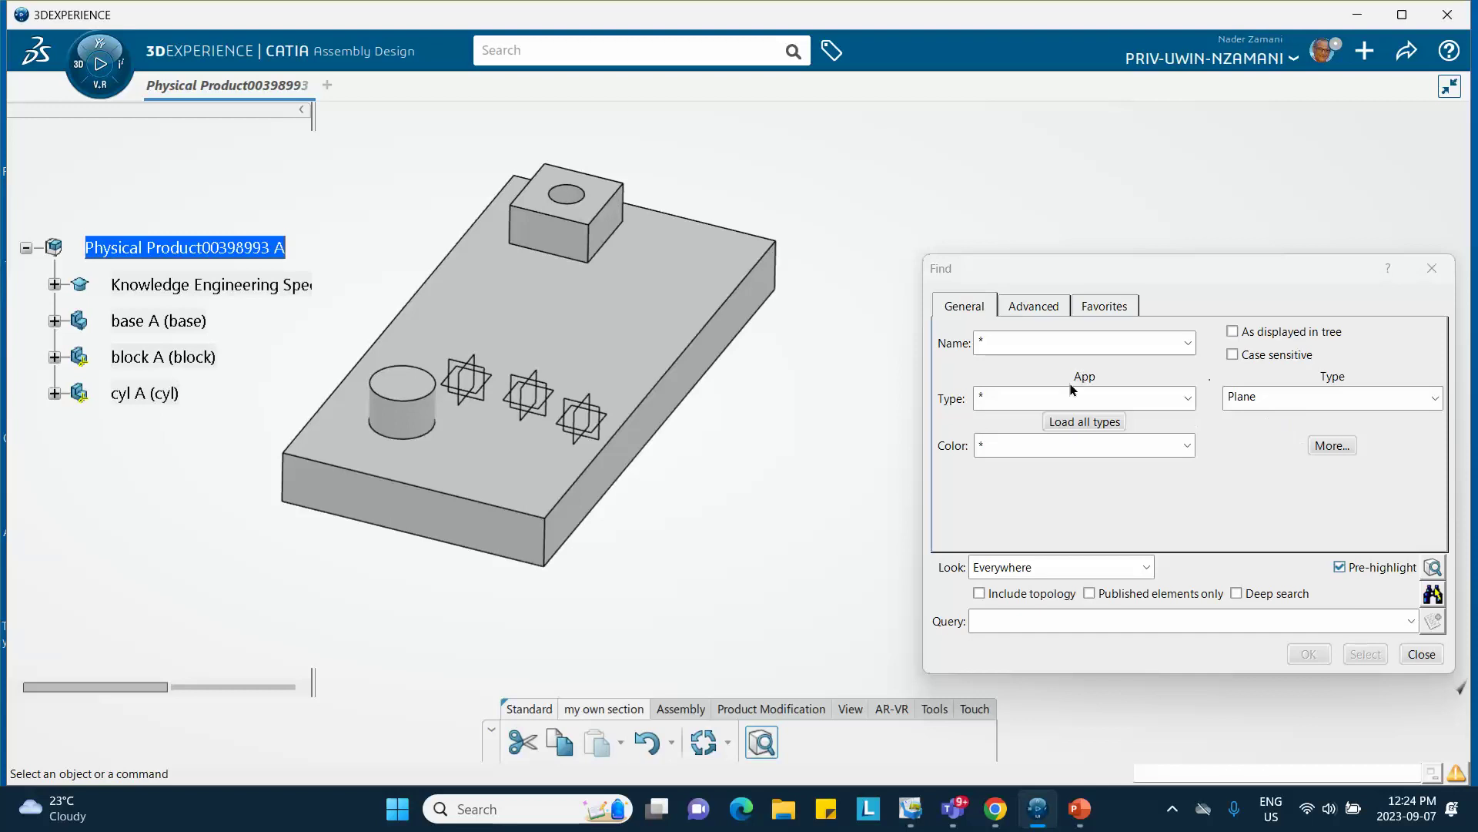
pyautogui.doubleClick(1269, 397)
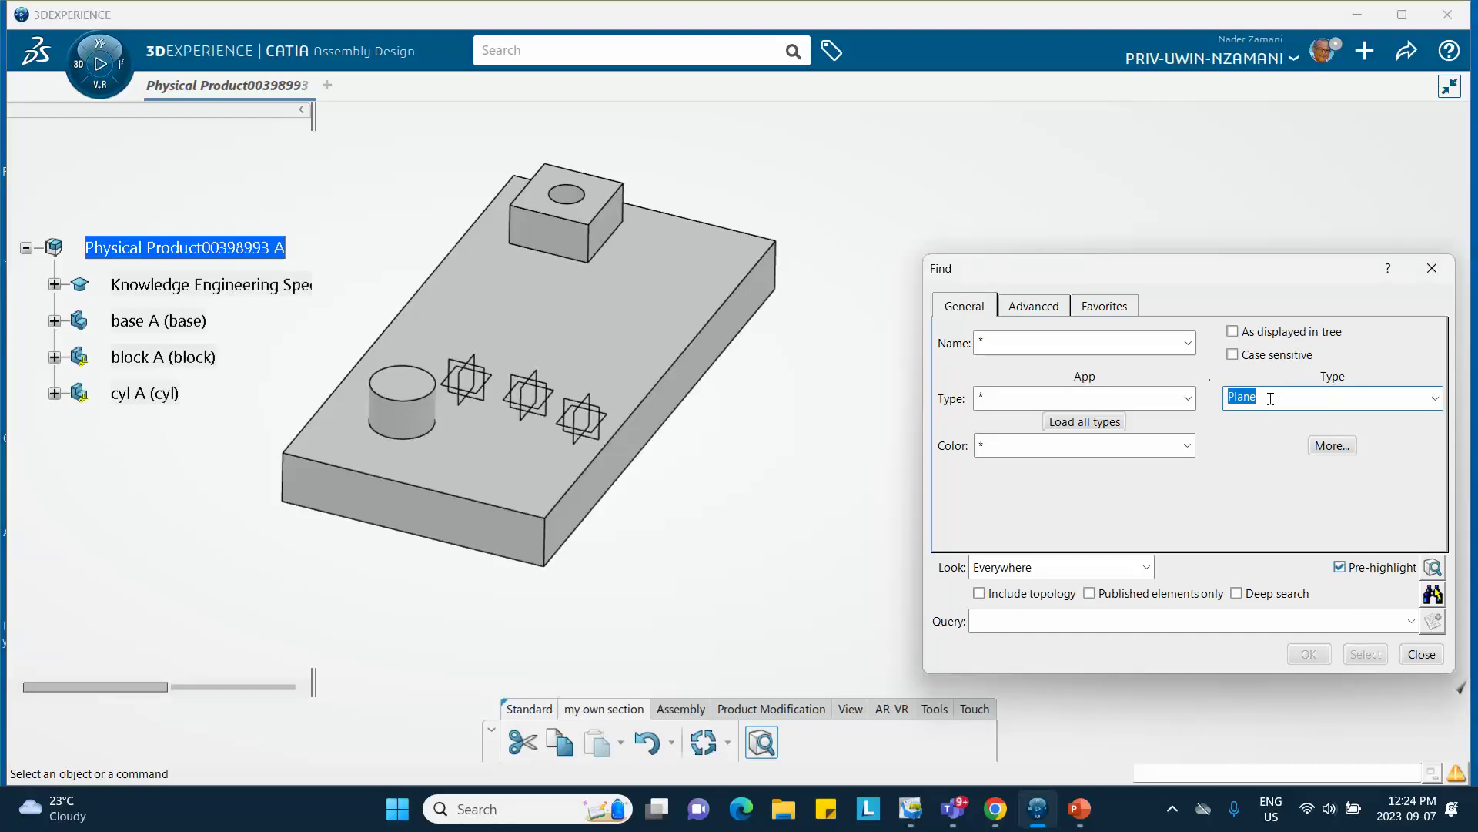
pyautogui.click(1269, 398)
pyautogui.click(1431, 595)
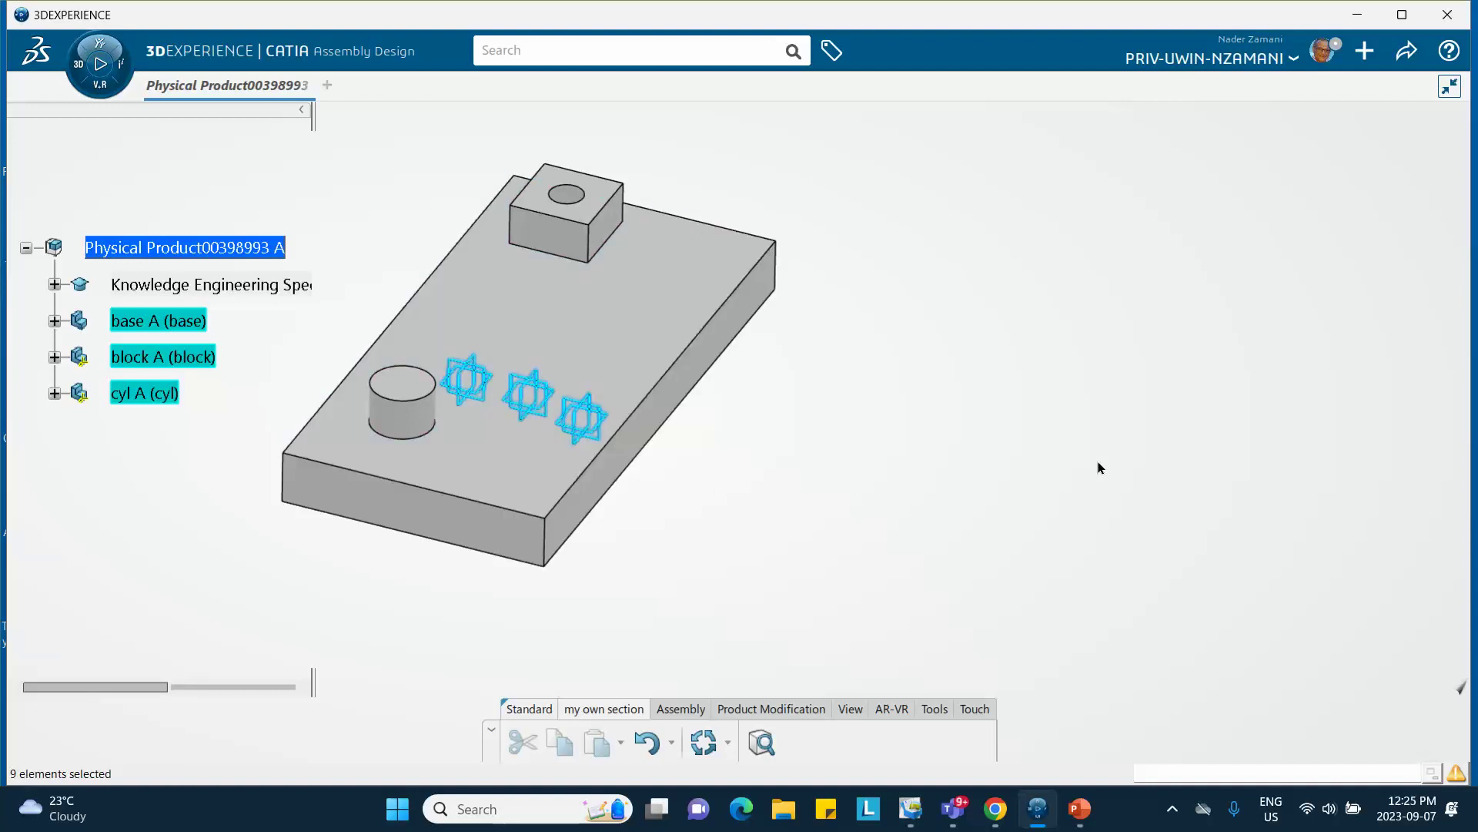
# - Hide the selected planes with Hide/Show, leaving base, block and cylinder visible
pyautogui.rightClick(595, 436)
pyautogui.click(637, 502)
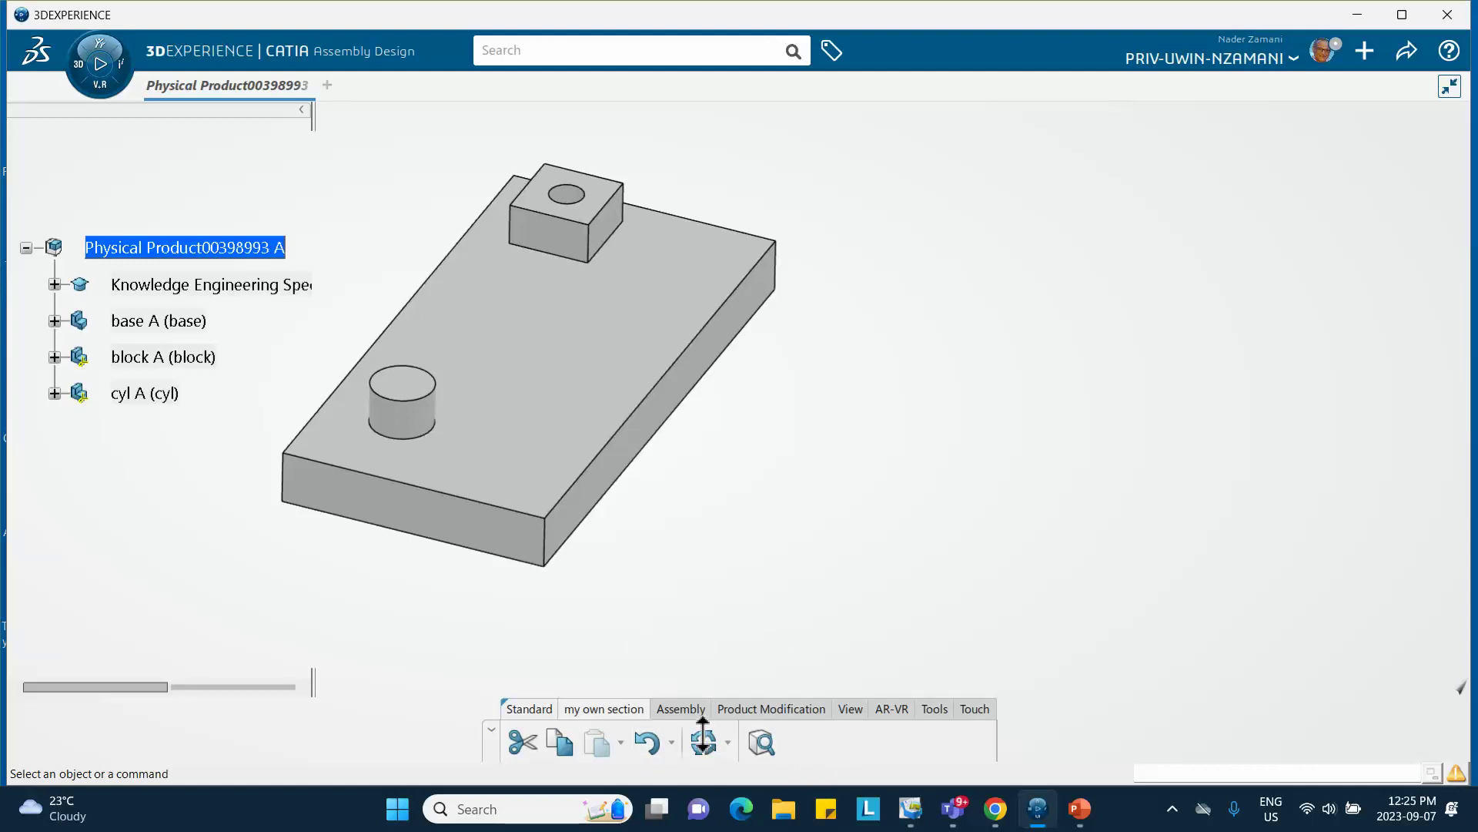
pyautogui.rightClick(612, 713)
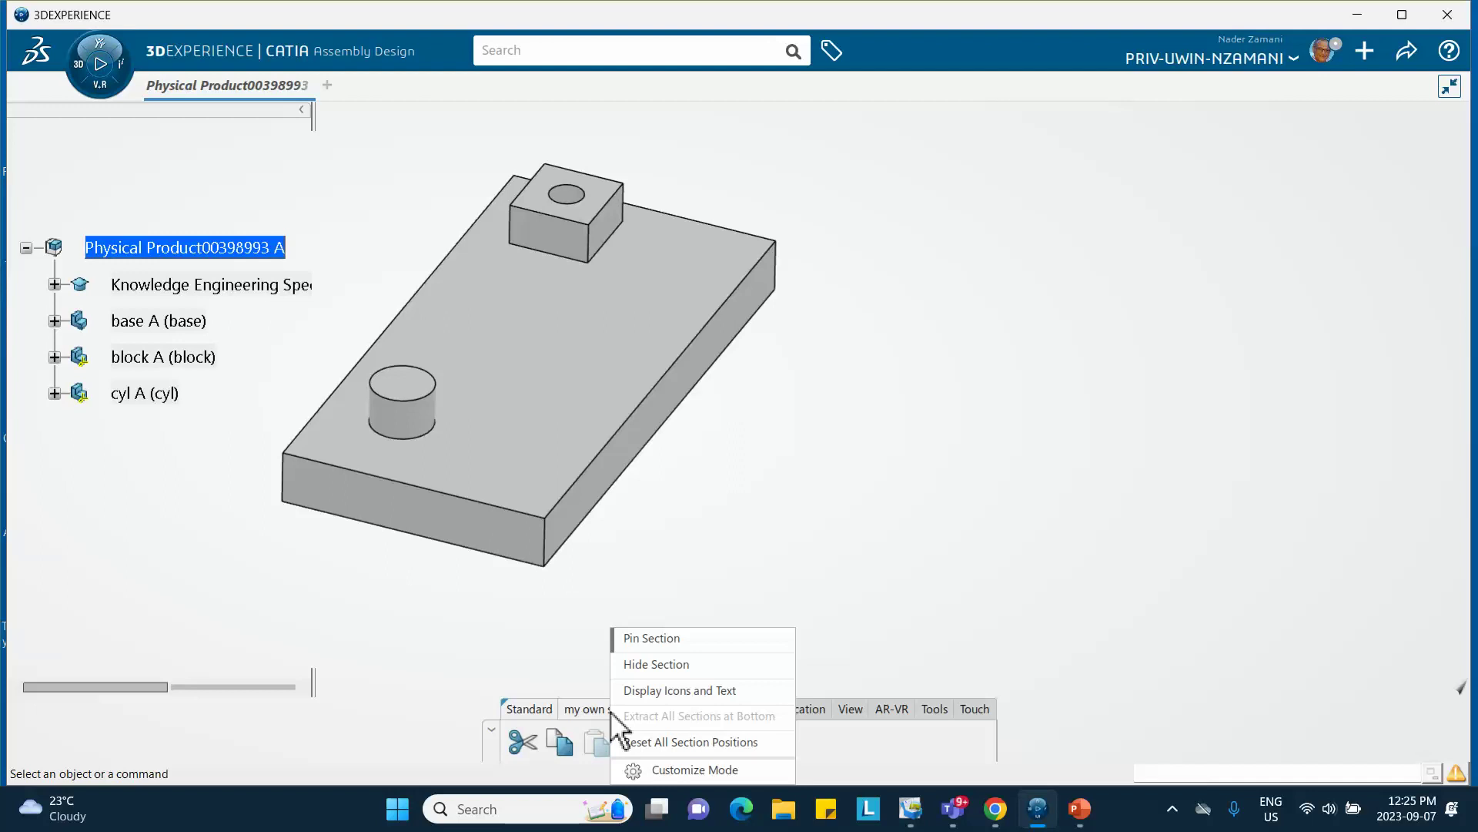
# - Turn Customize Mode back on and bring up the options for 'my own section'
pyautogui.click(795, 413)
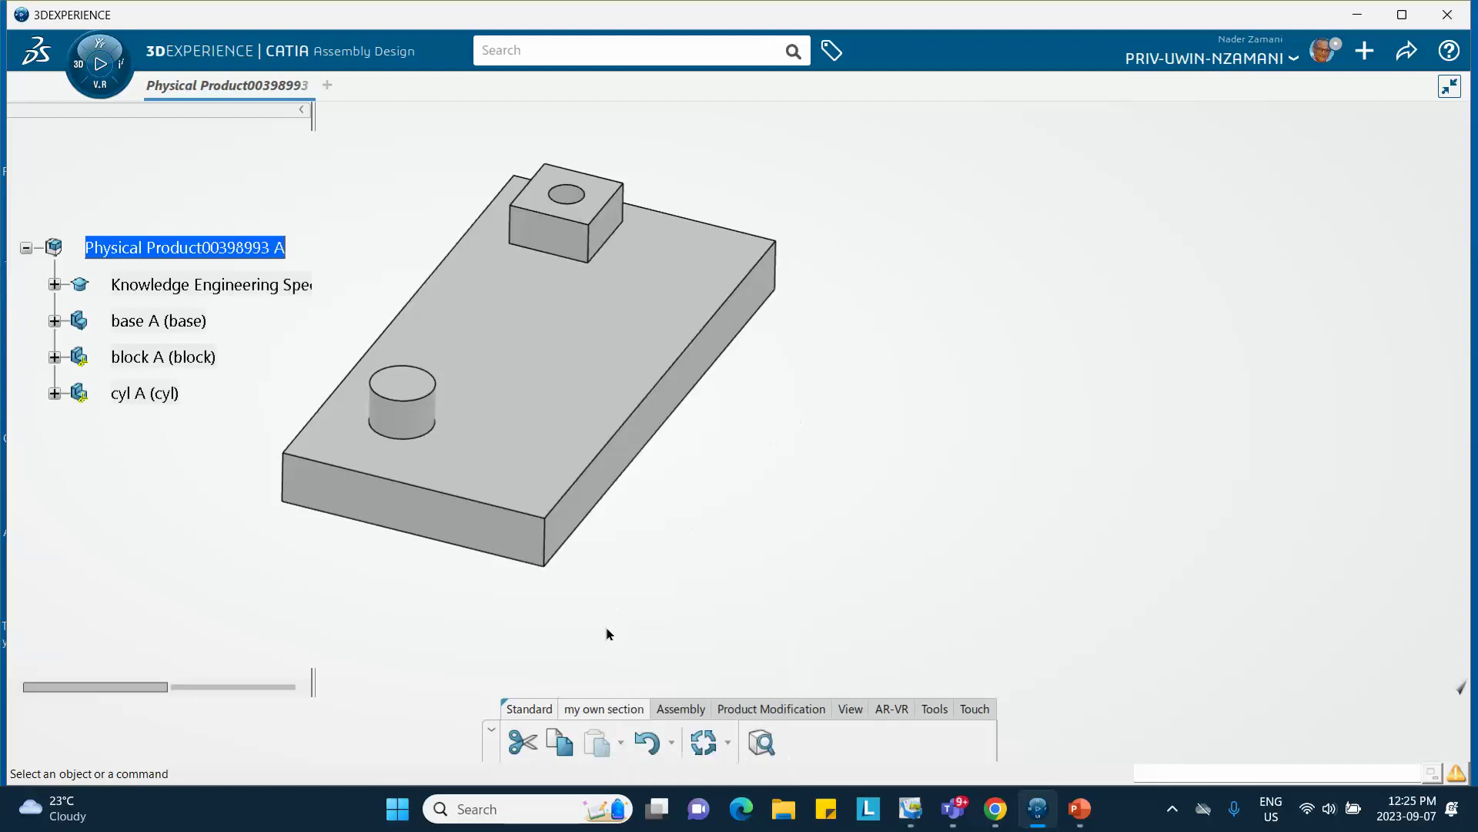
pyautogui.rightClick(599, 719)
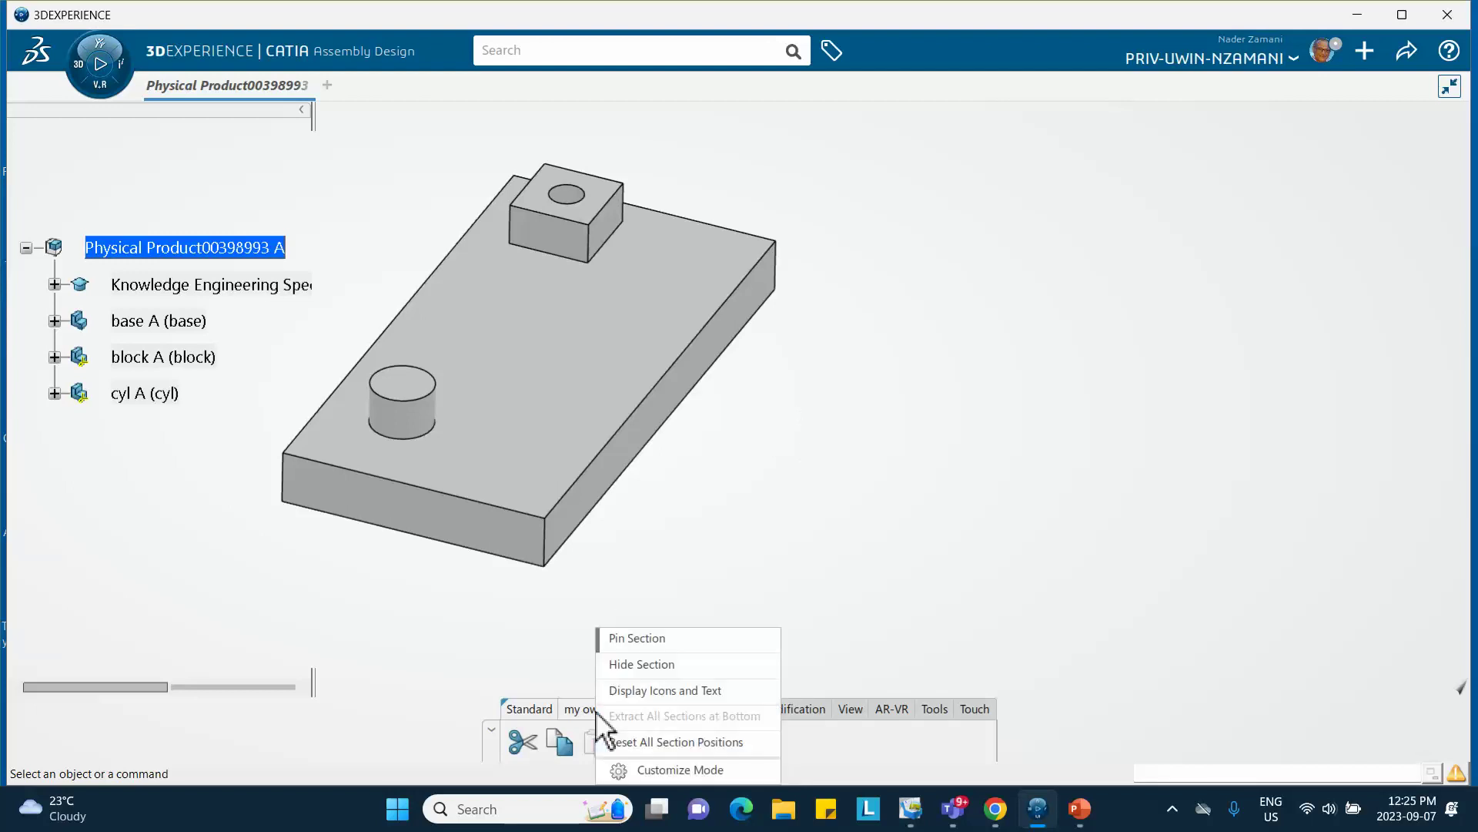
pyautogui.click(654, 771)
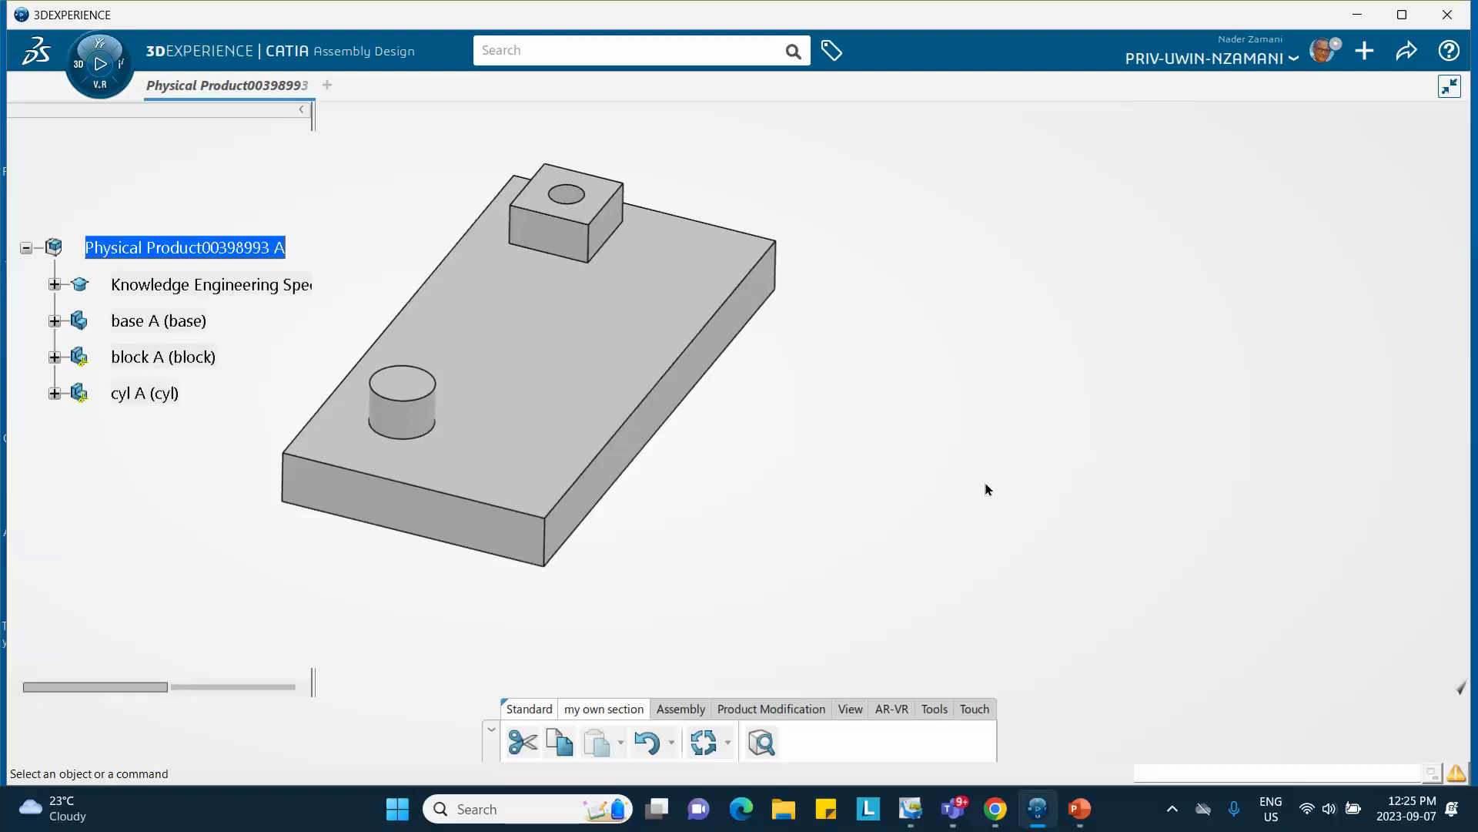
pyautogui.rightClick(886, 764)
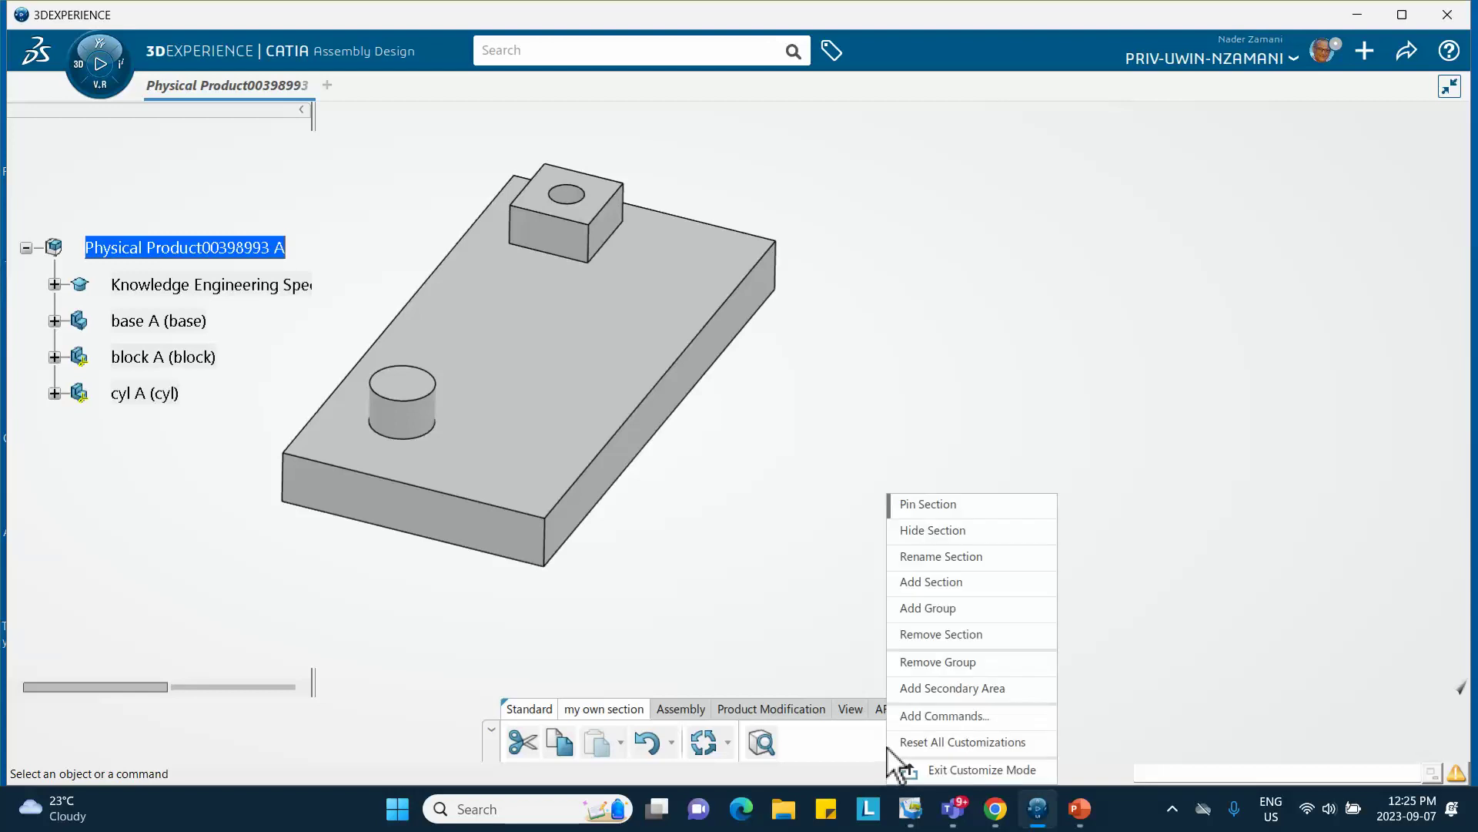
pyautogui.click(837, 532)
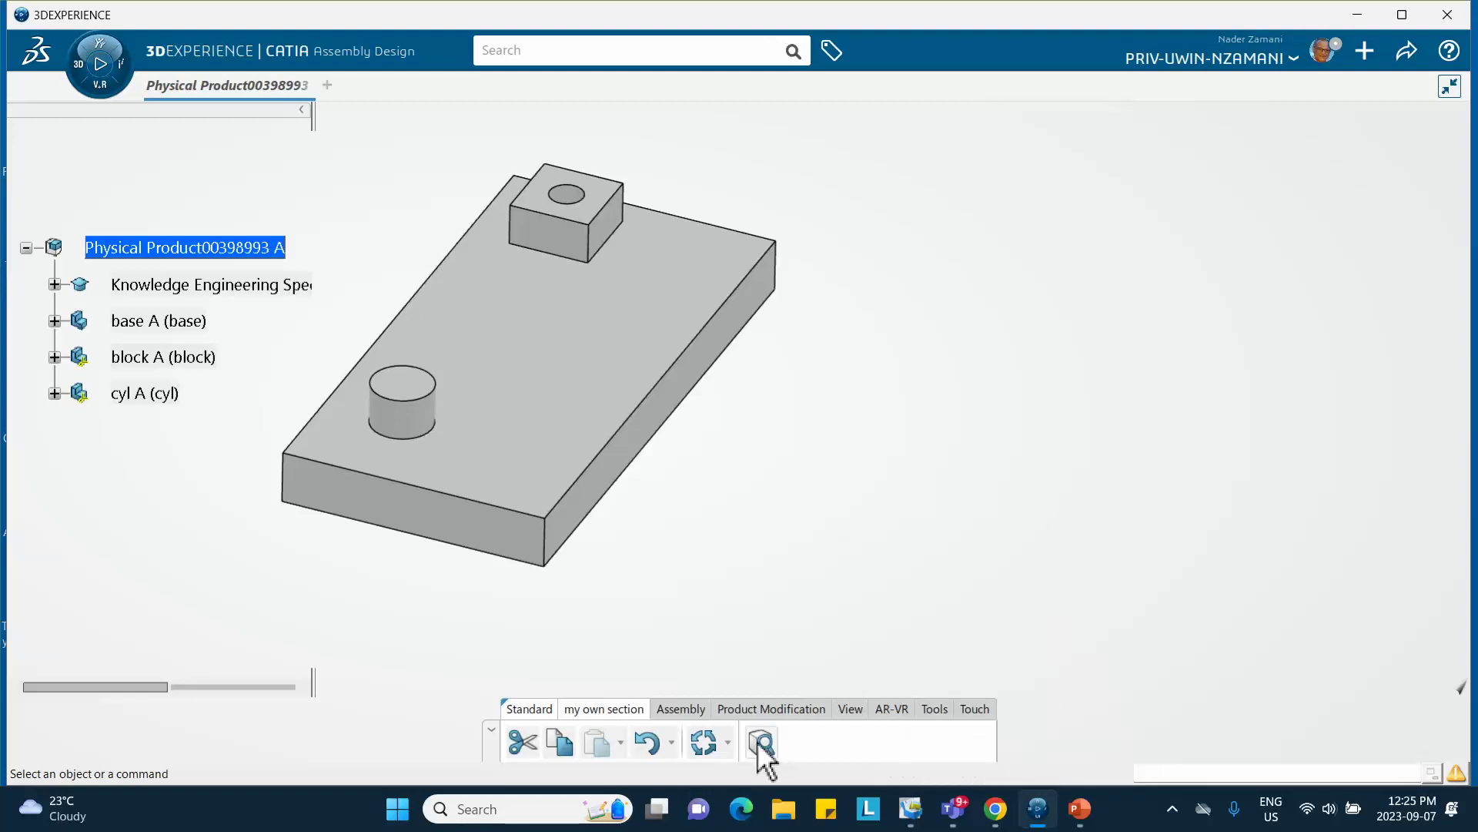
pyautogui.rightClick(612, 711)
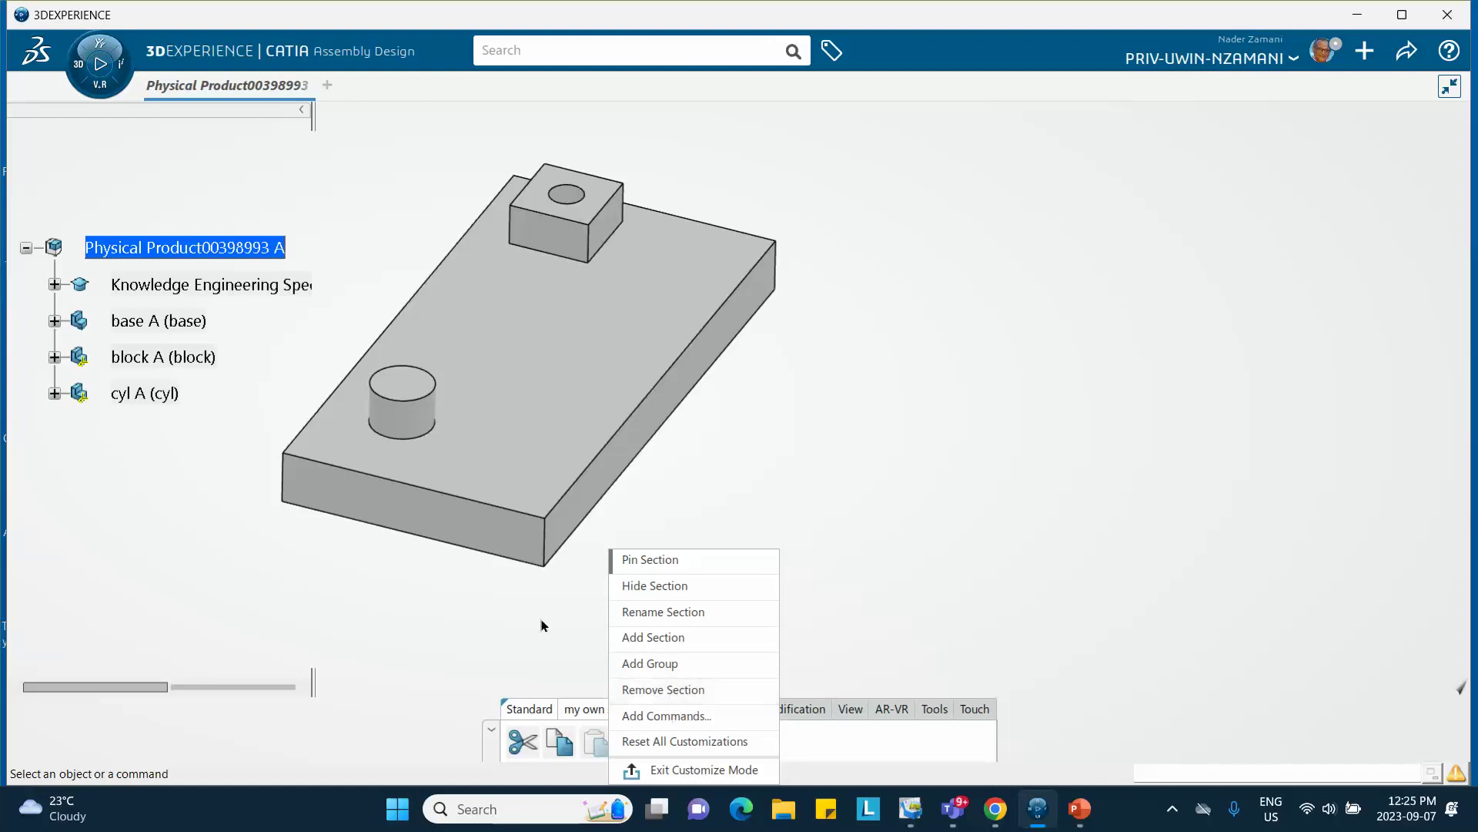
pyautogui.click(704, 743)
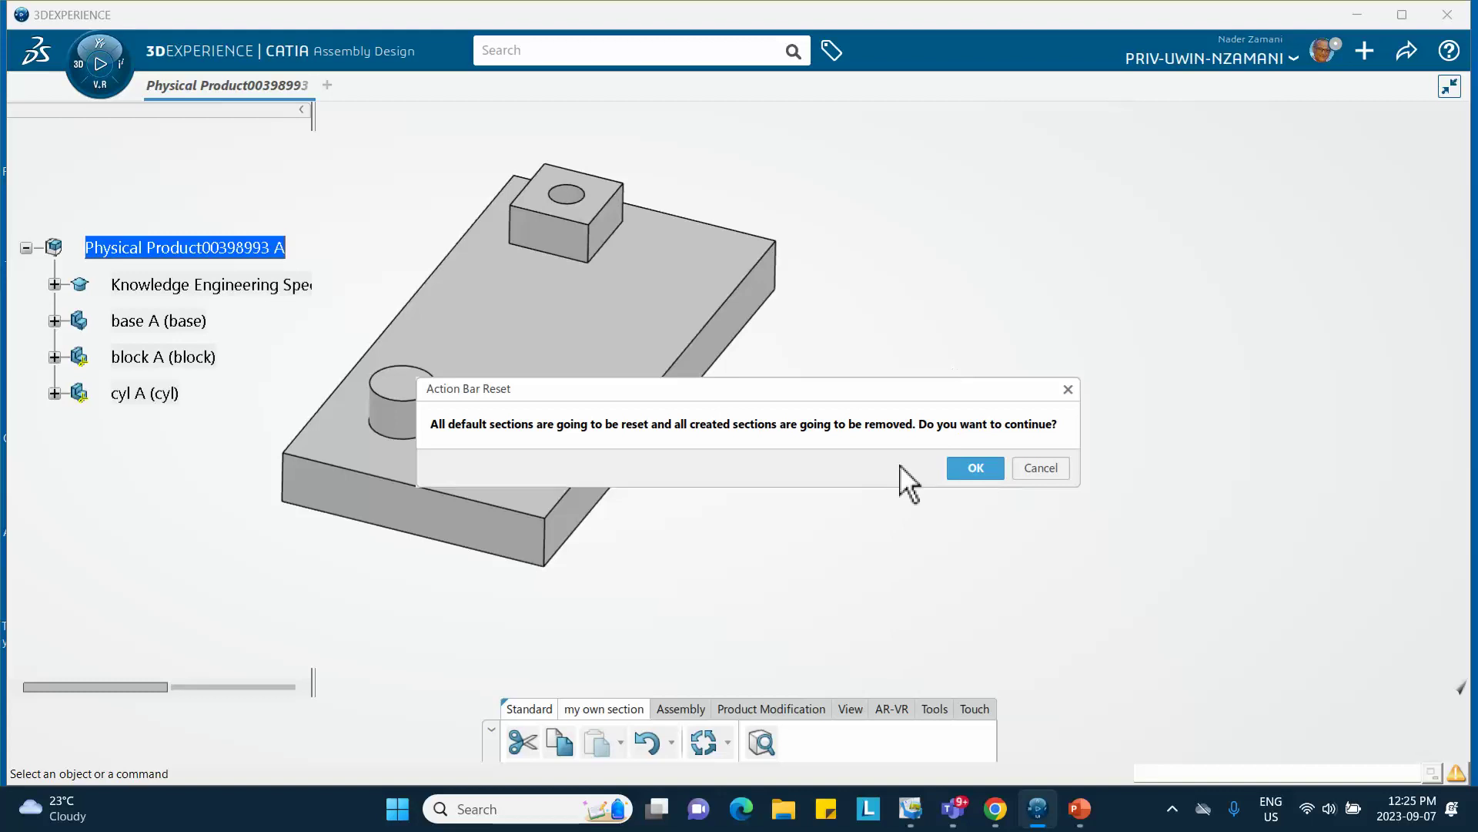
pyautogui.click(974, 467)
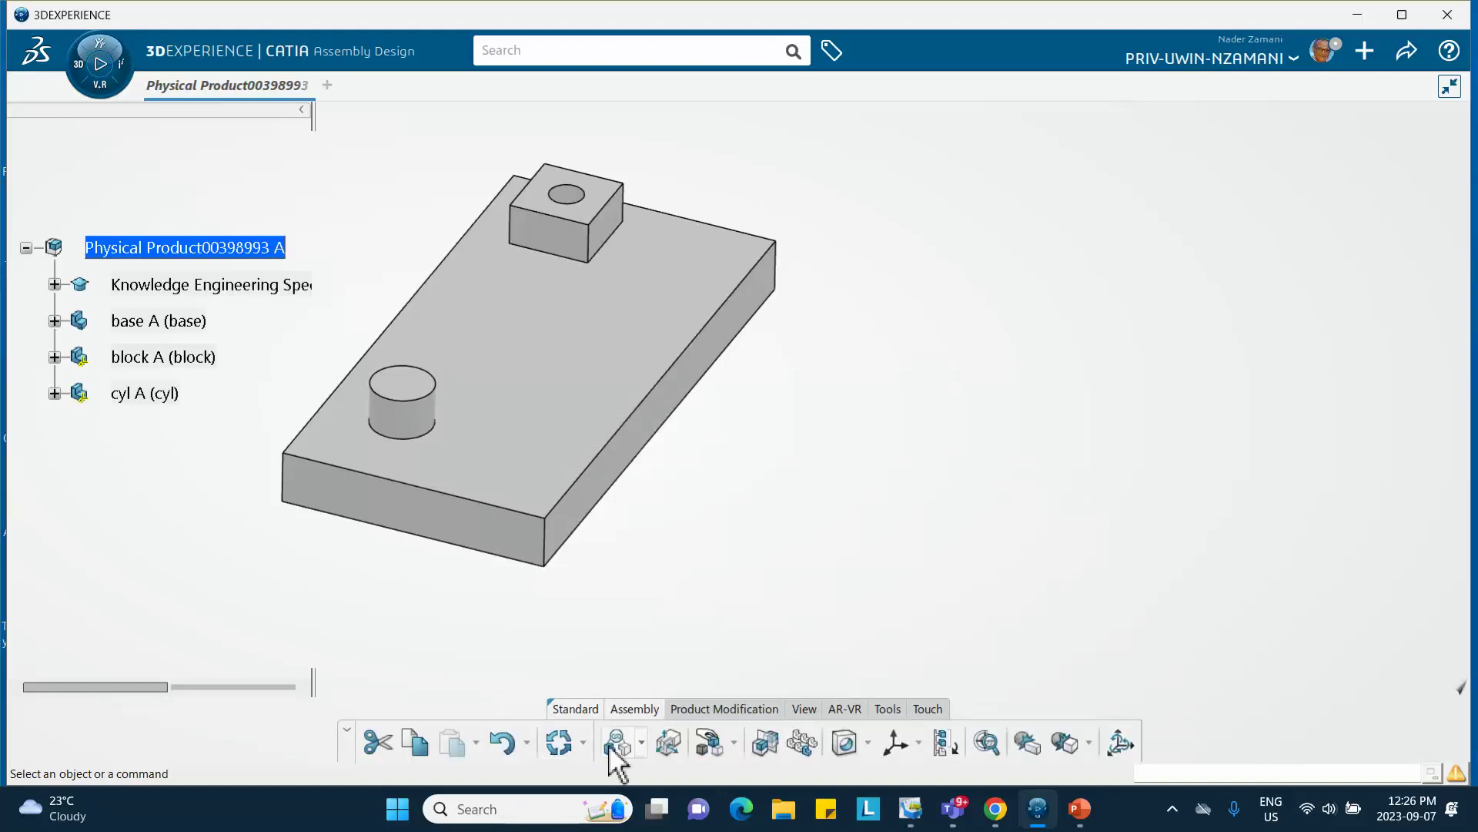
pyautogui.click(570, 706)
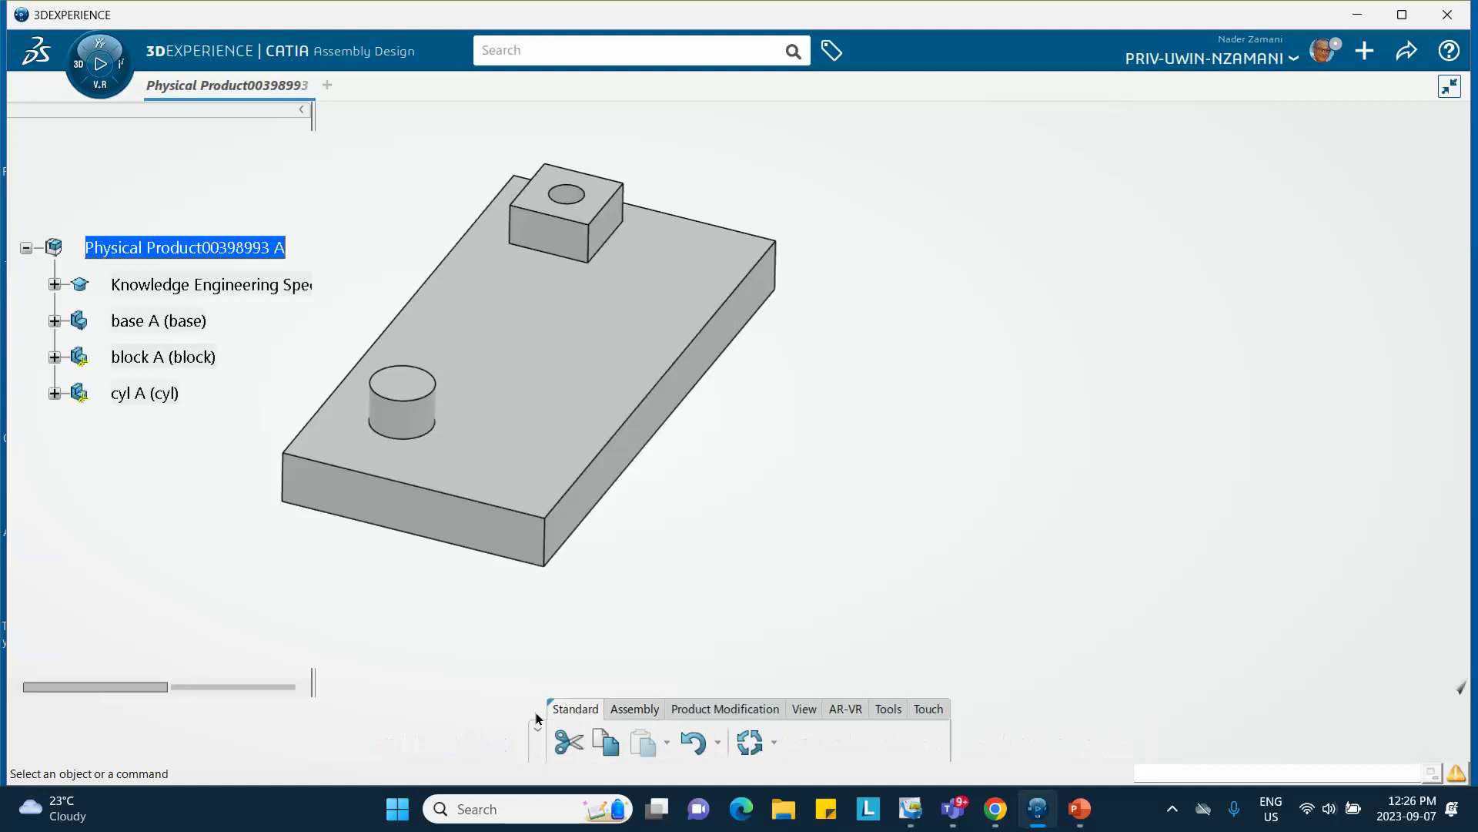
pyautogui.rightClick(830, 765)
pyautogui.click(1023, 401)
pyautogui.click(1067, 798)
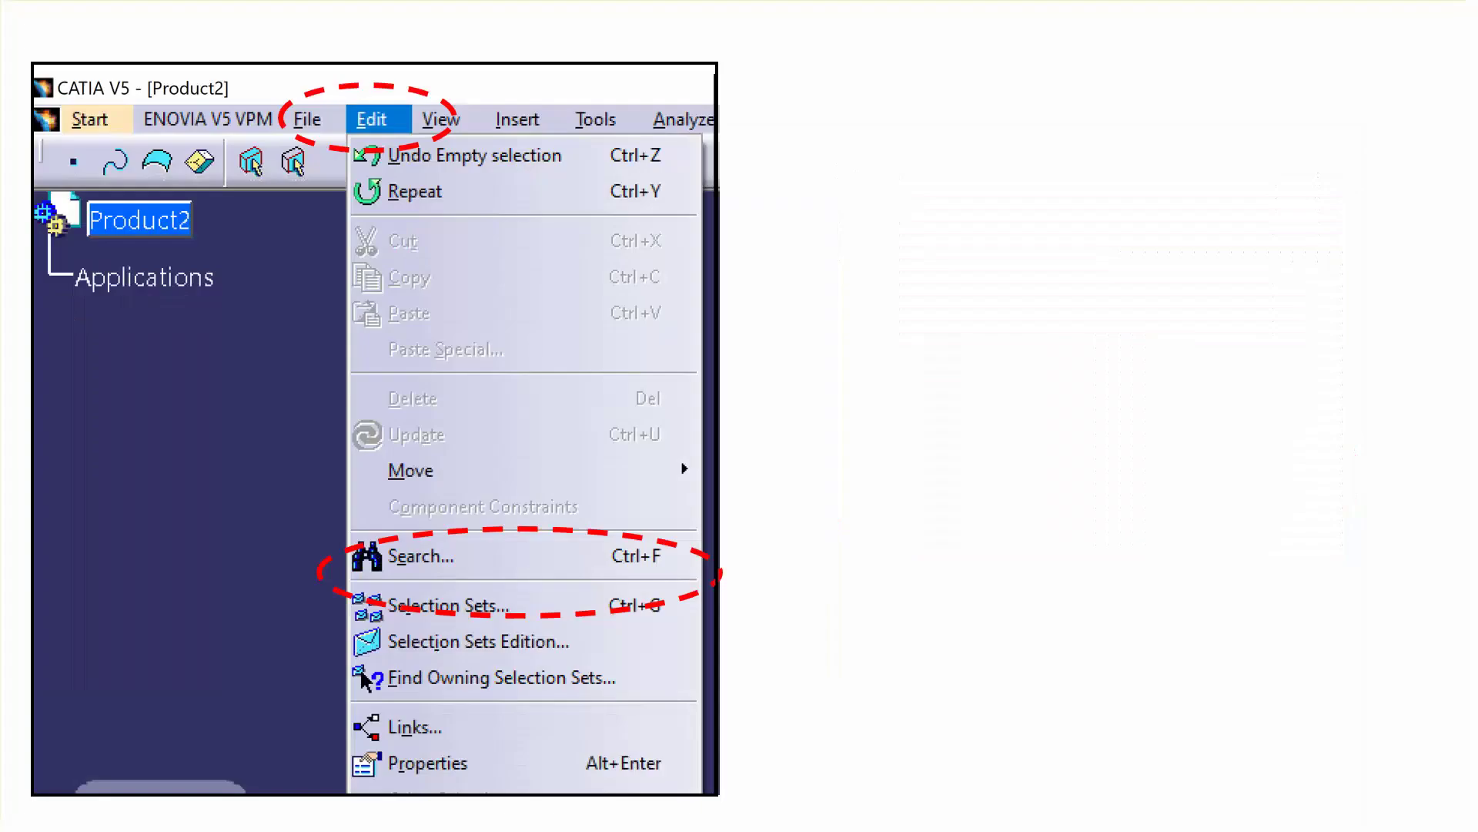
# - Start the slide show and advance to the slide on the default Standard-to-Touch action bar sections
pyautogui.click(657, 386)
pyautogui.click(657, 387)
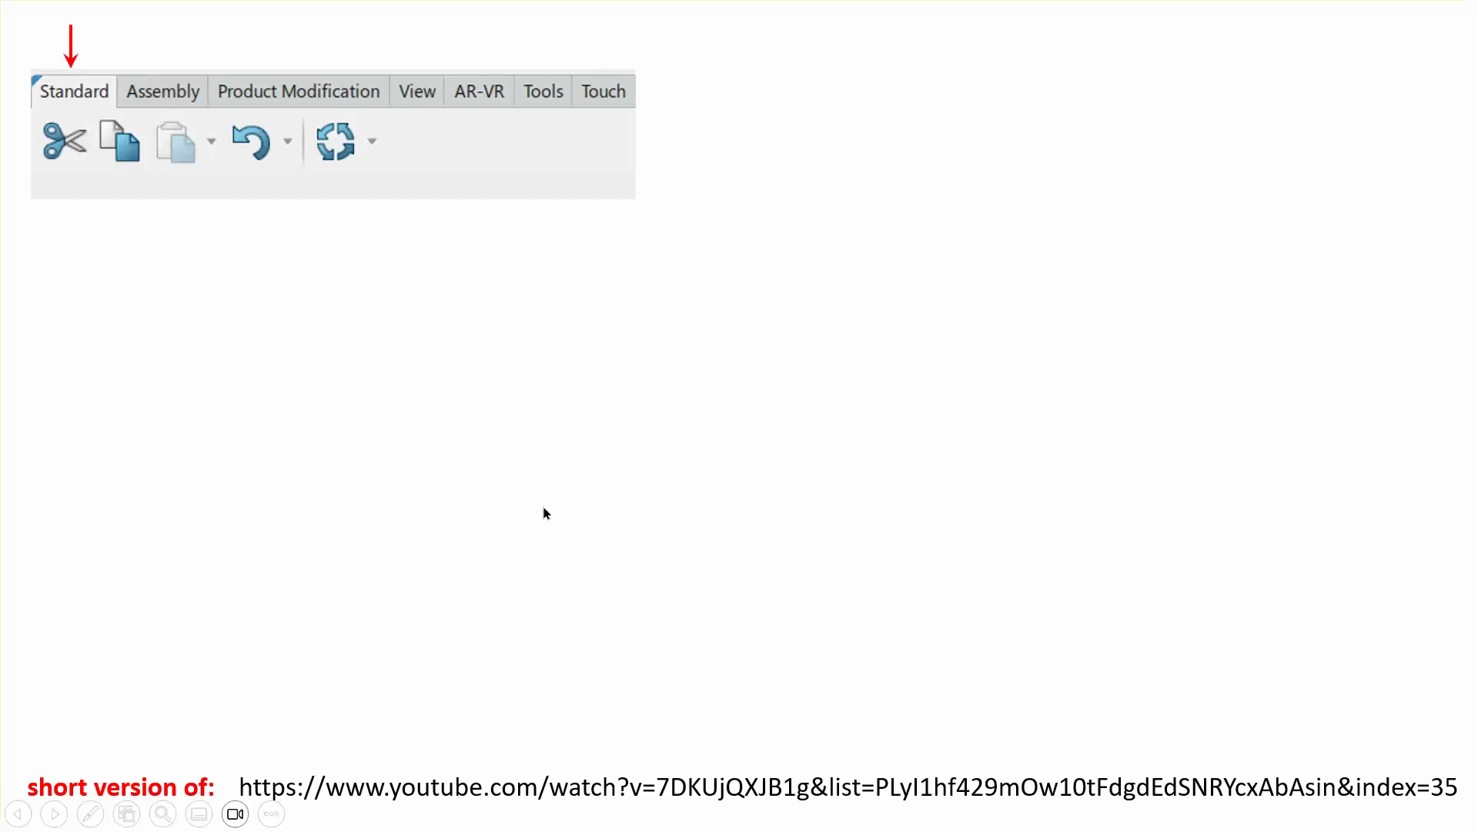
# - Play the Customize Mode and Add Section builds, then advance to the Rename Section slide
pyautogui.click(216, 293)
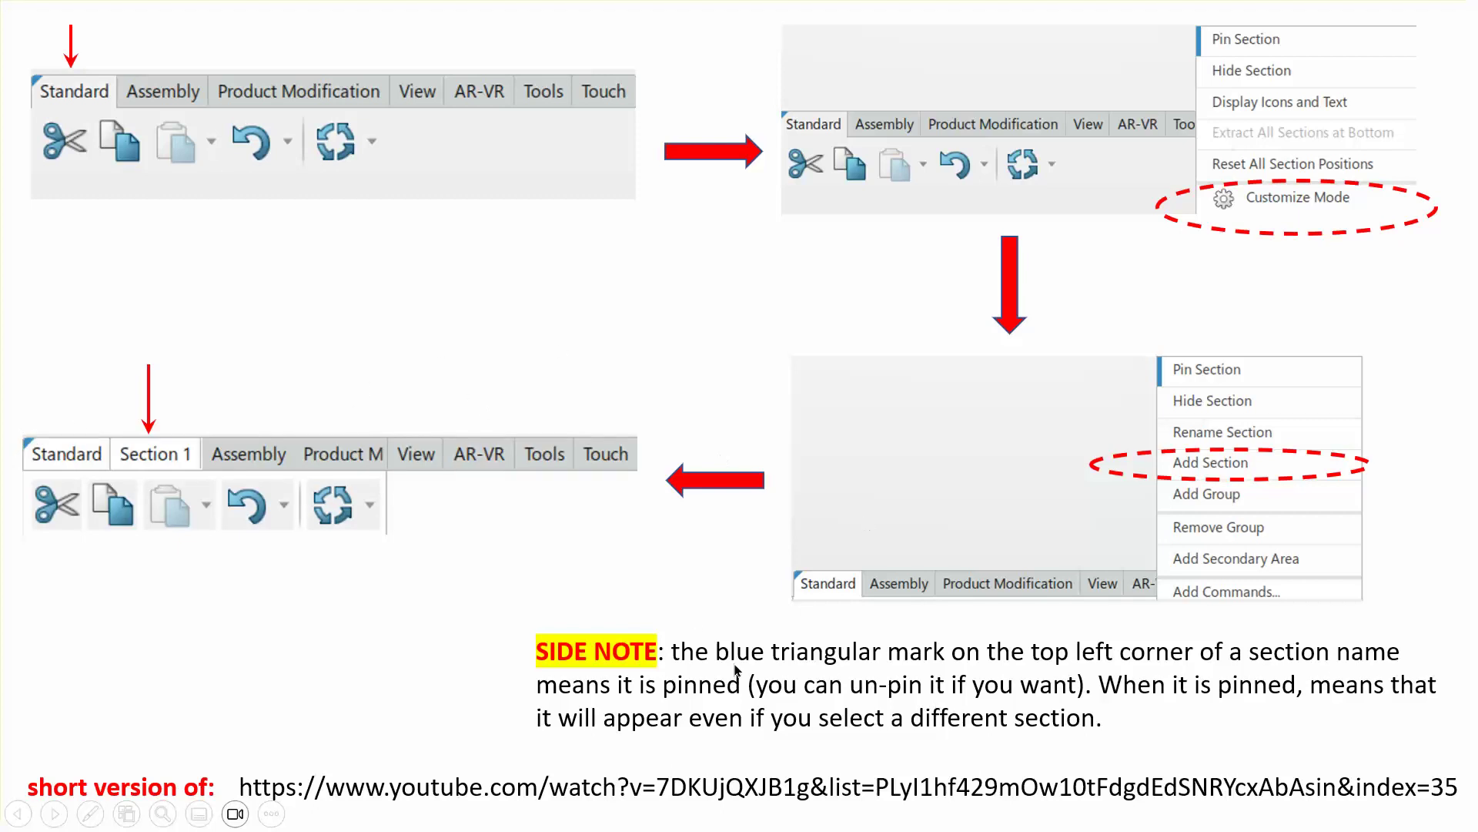
pyautogui.click(431, 626)
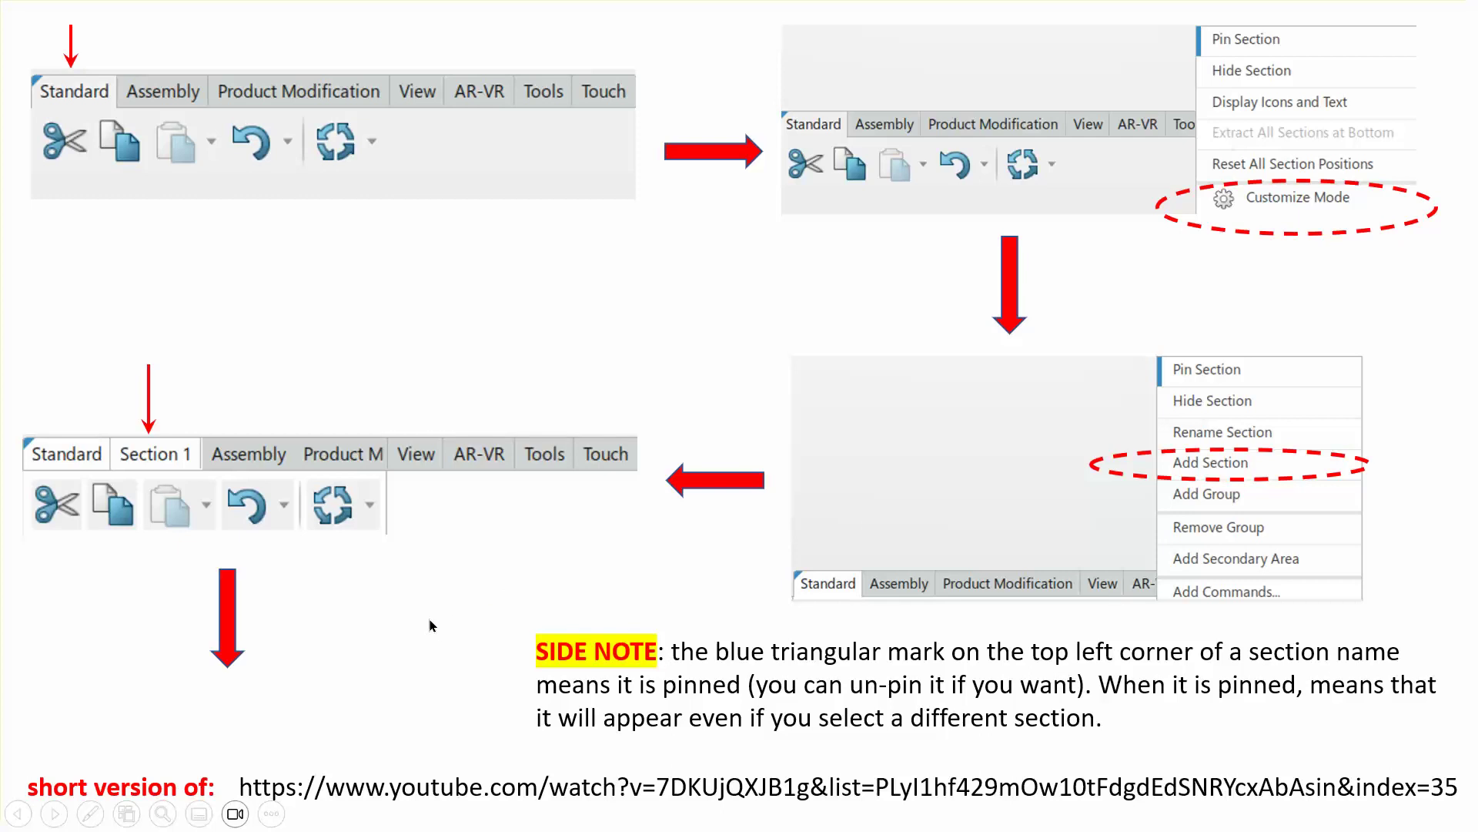
pyautogui.click(431, 626)
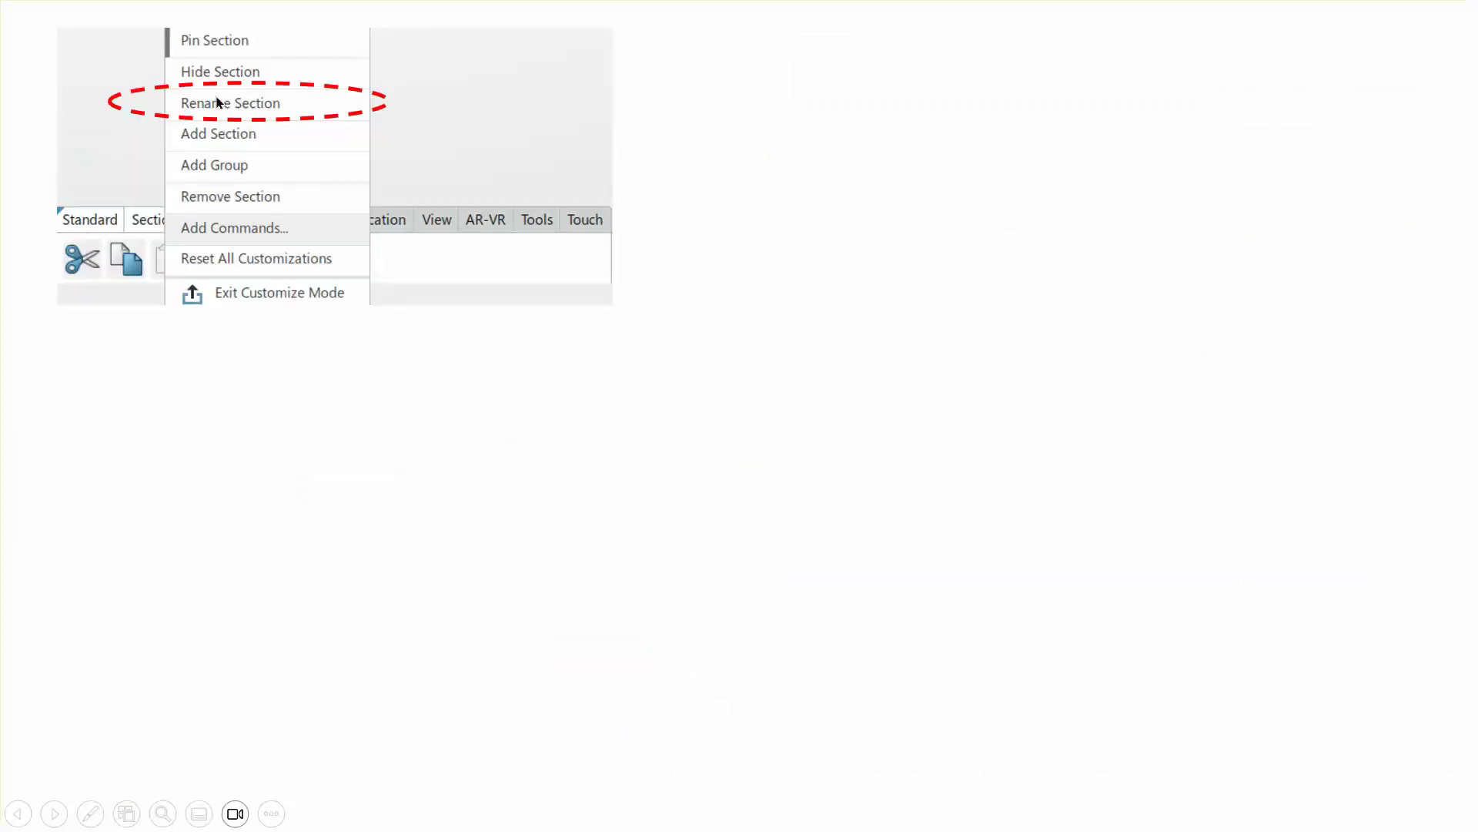
# - Reveal renaming the section to 'my added section' and the Add Commands step, ending on the Customize dialog slide
pyautogui.click(700, 355)
pyautogui.click(797, 248)
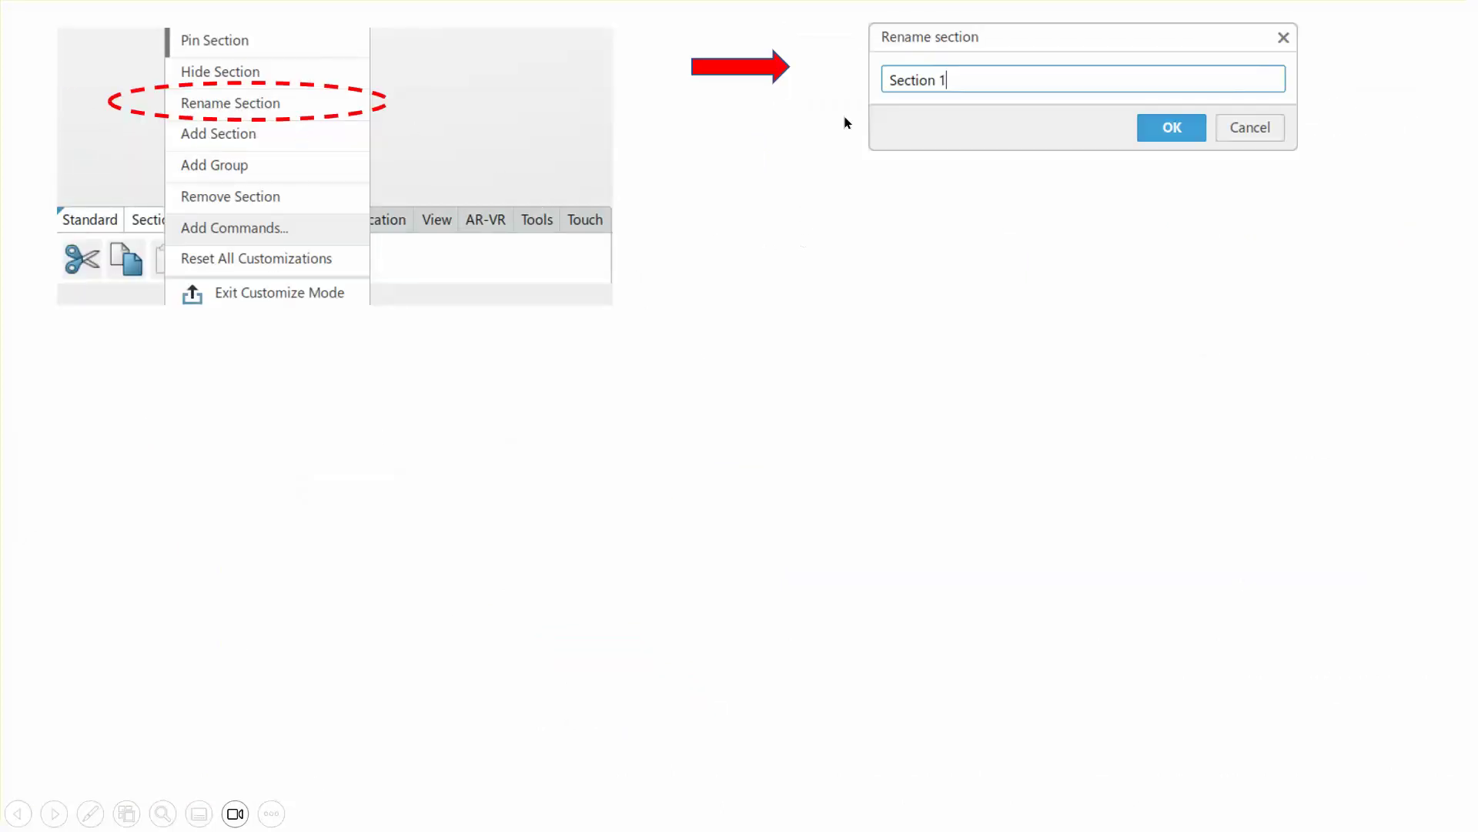
pyautogui.click(1023, 247)
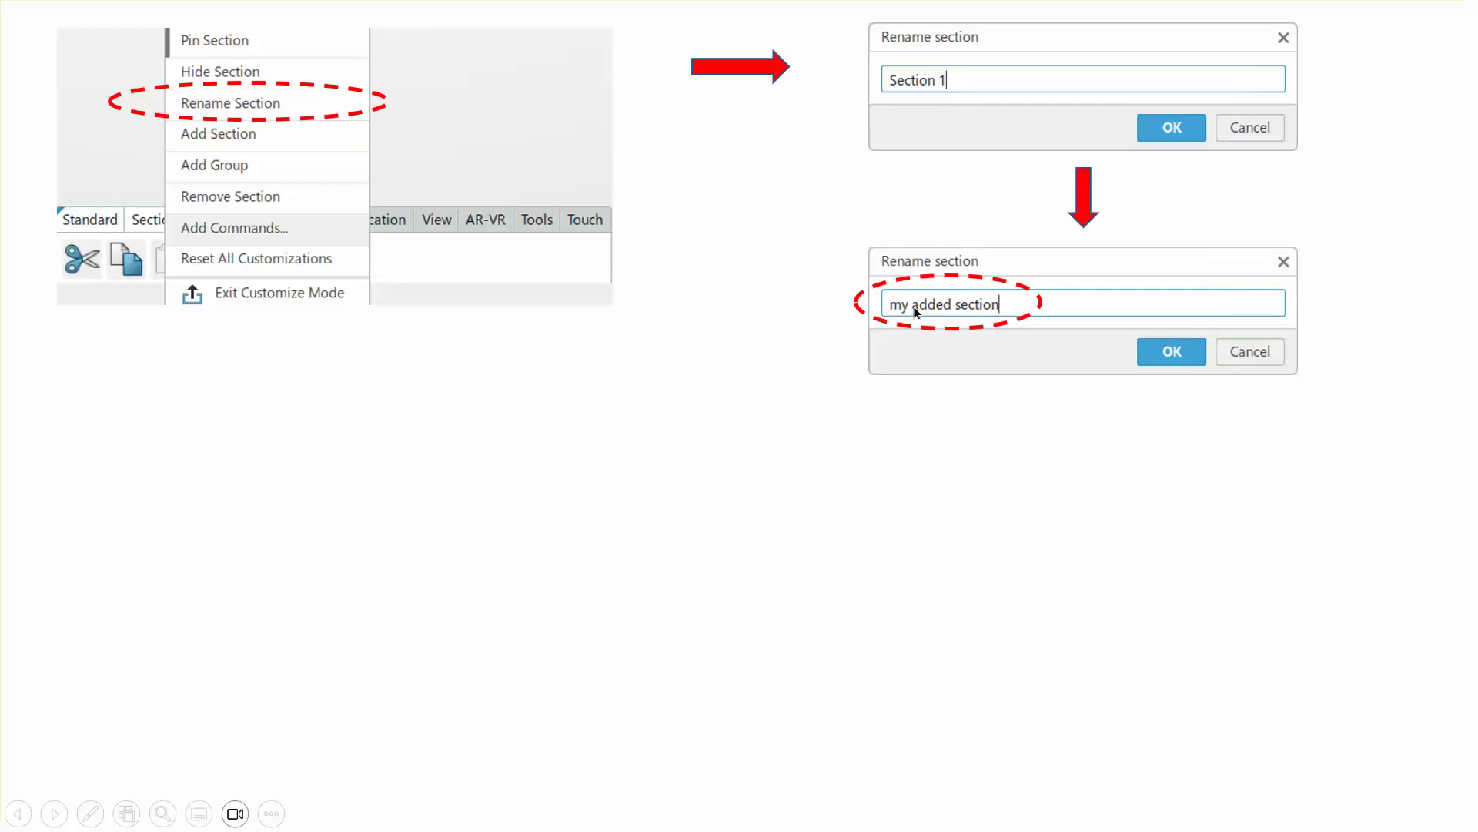
pyautogui.click(1136, 479)
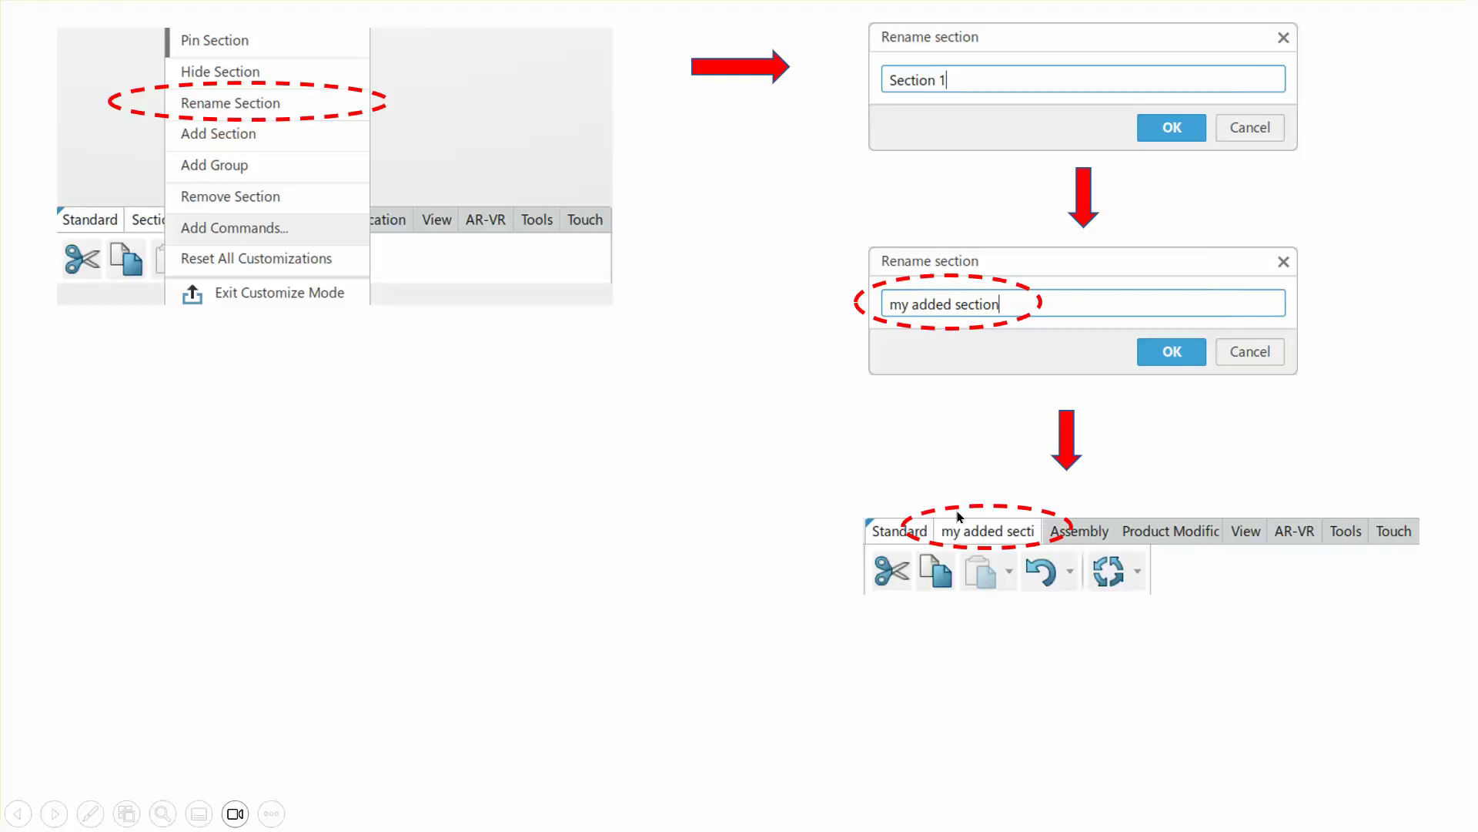
pyautogui.click(1173, 462)
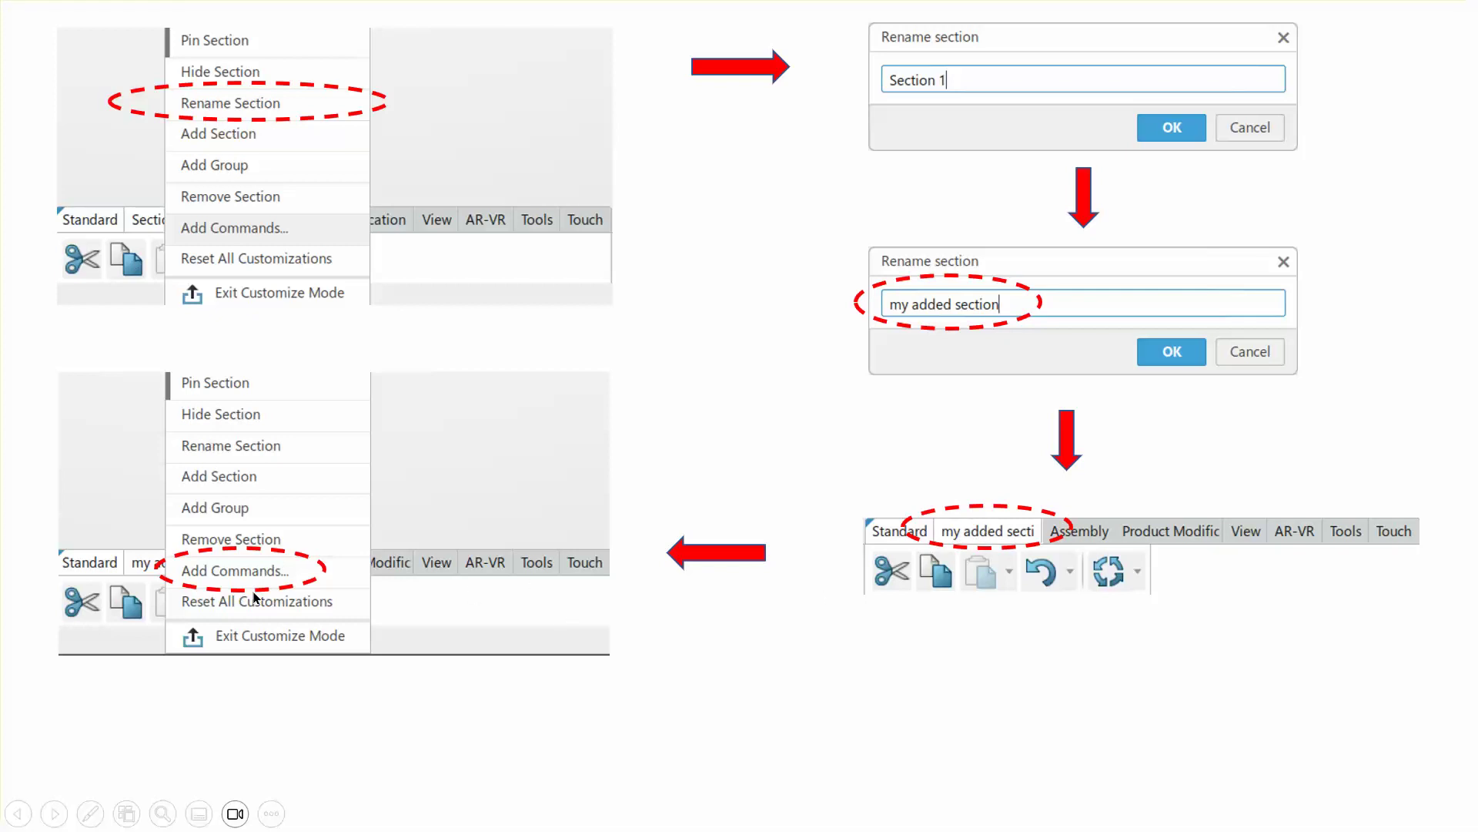
pyautogui.click(653, 445)
pyautogui.click(653, 446)
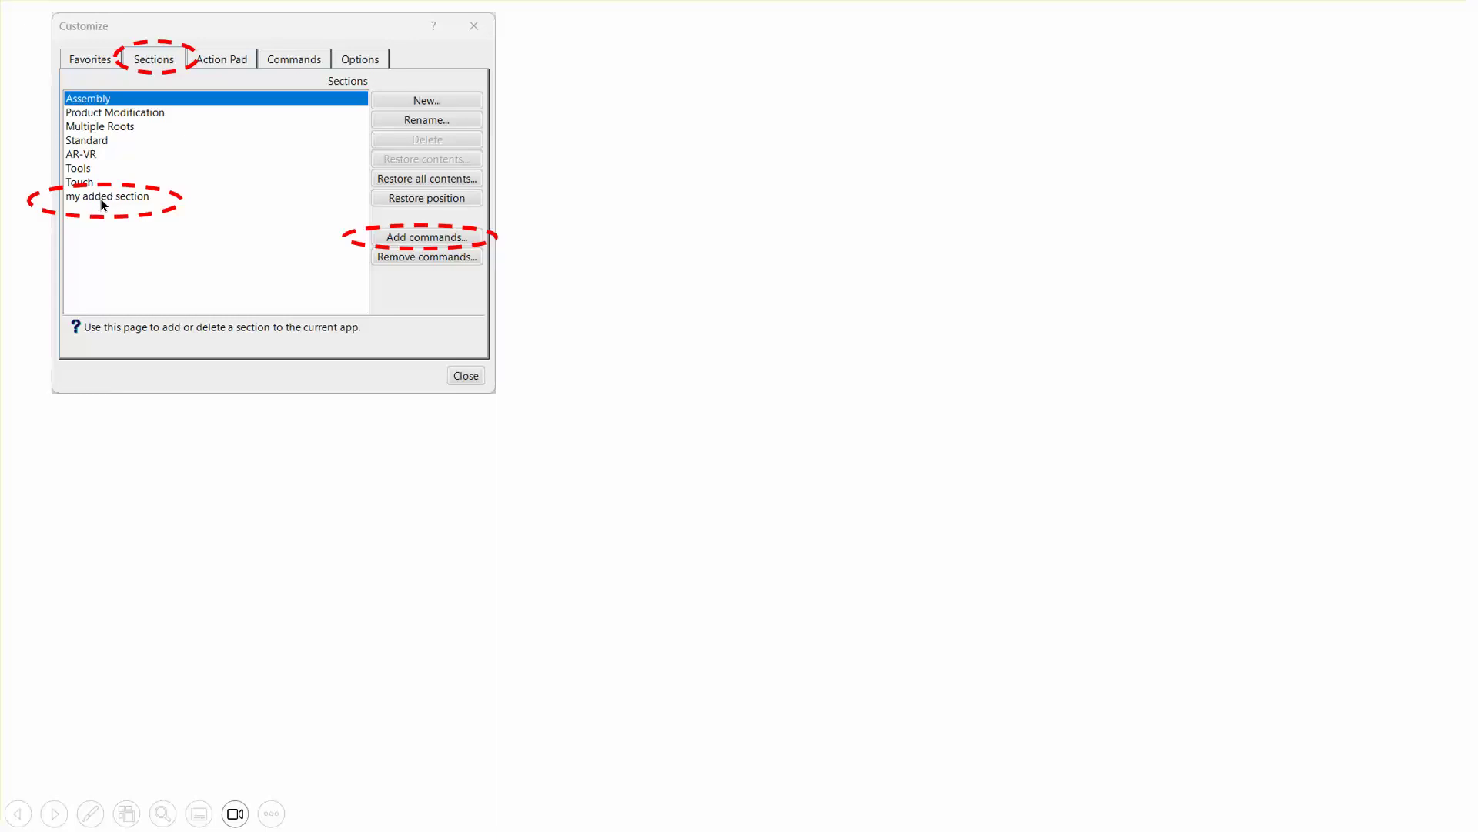
# - Play the Commands list builds for selecting find, then advance to the Exit Customized Mode slide
pyautogui.click(393, 497)
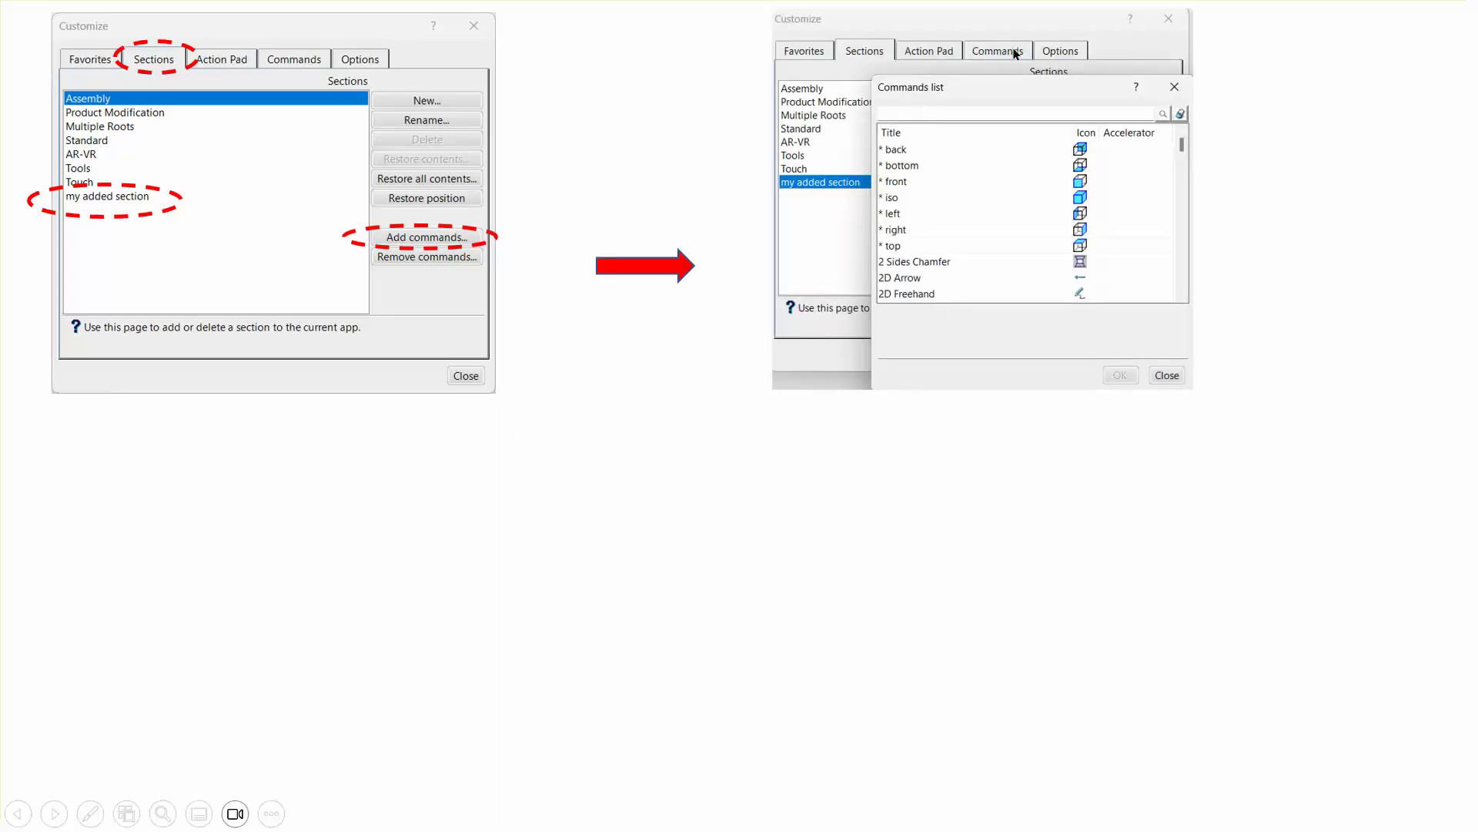
pyautogui.press('Right')
pyautogui.press('Right')
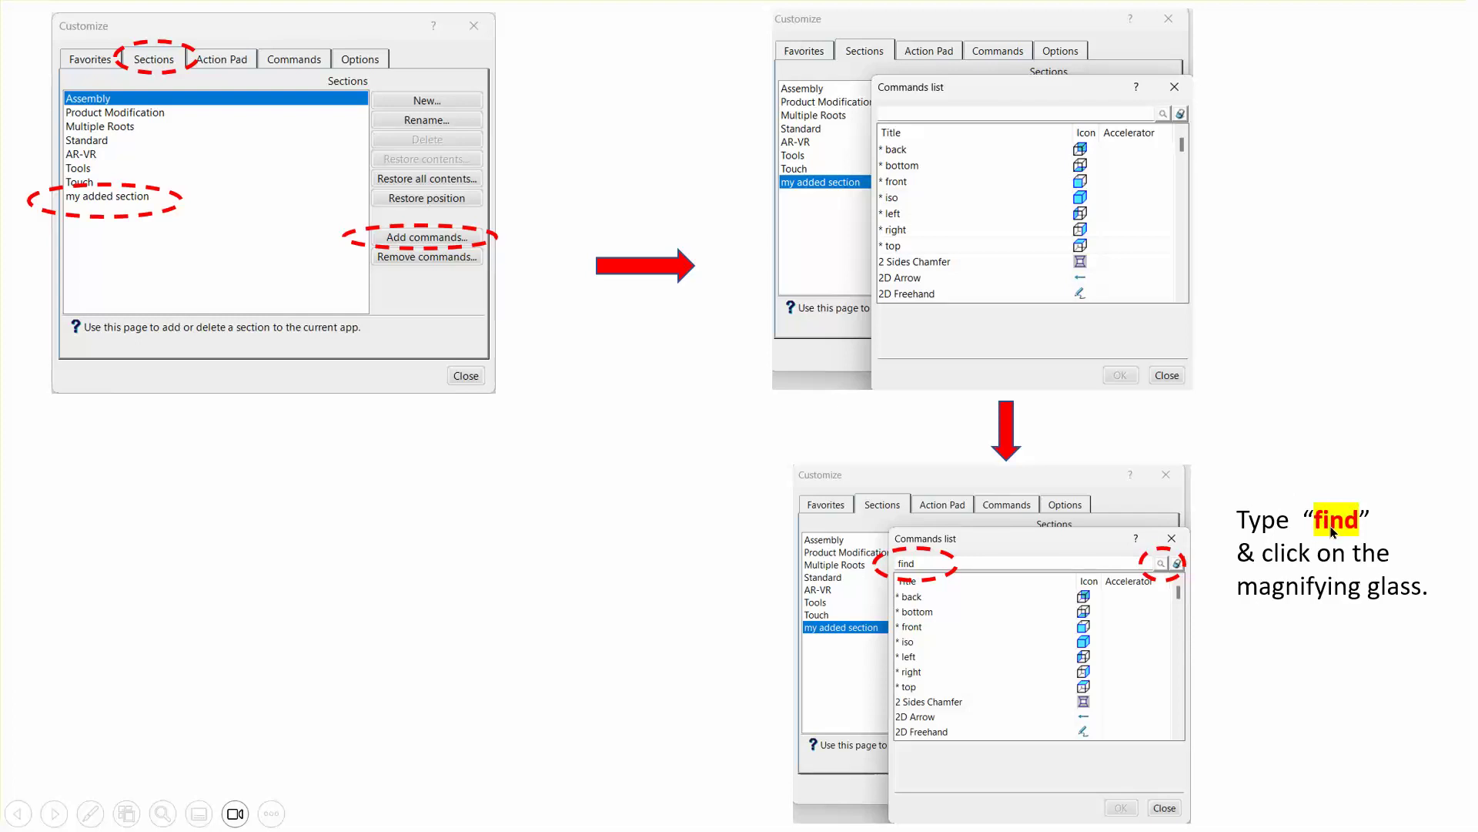
pyautogui.click(1159, 565)
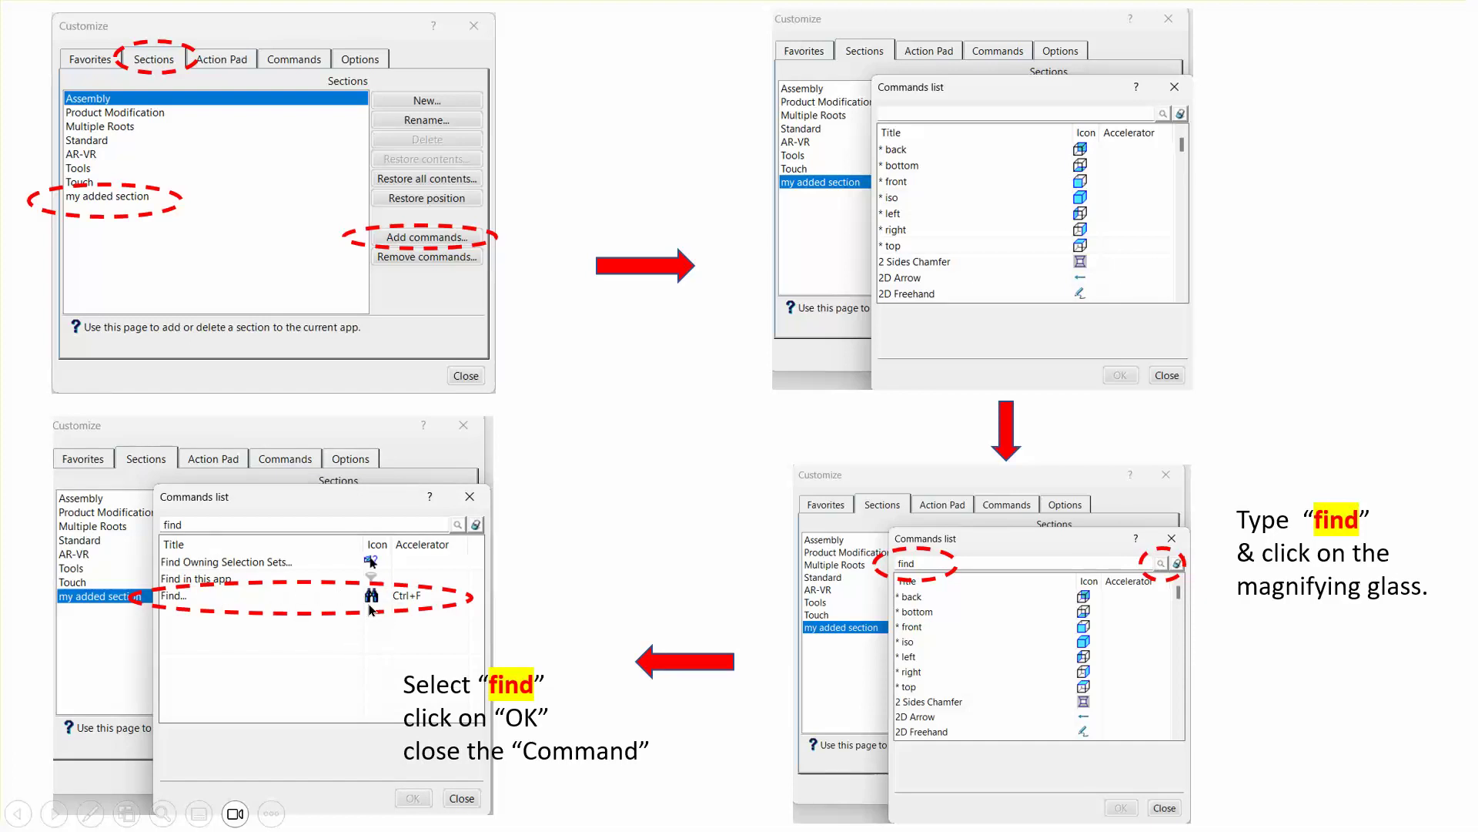
pyautogui.click(663, 519)
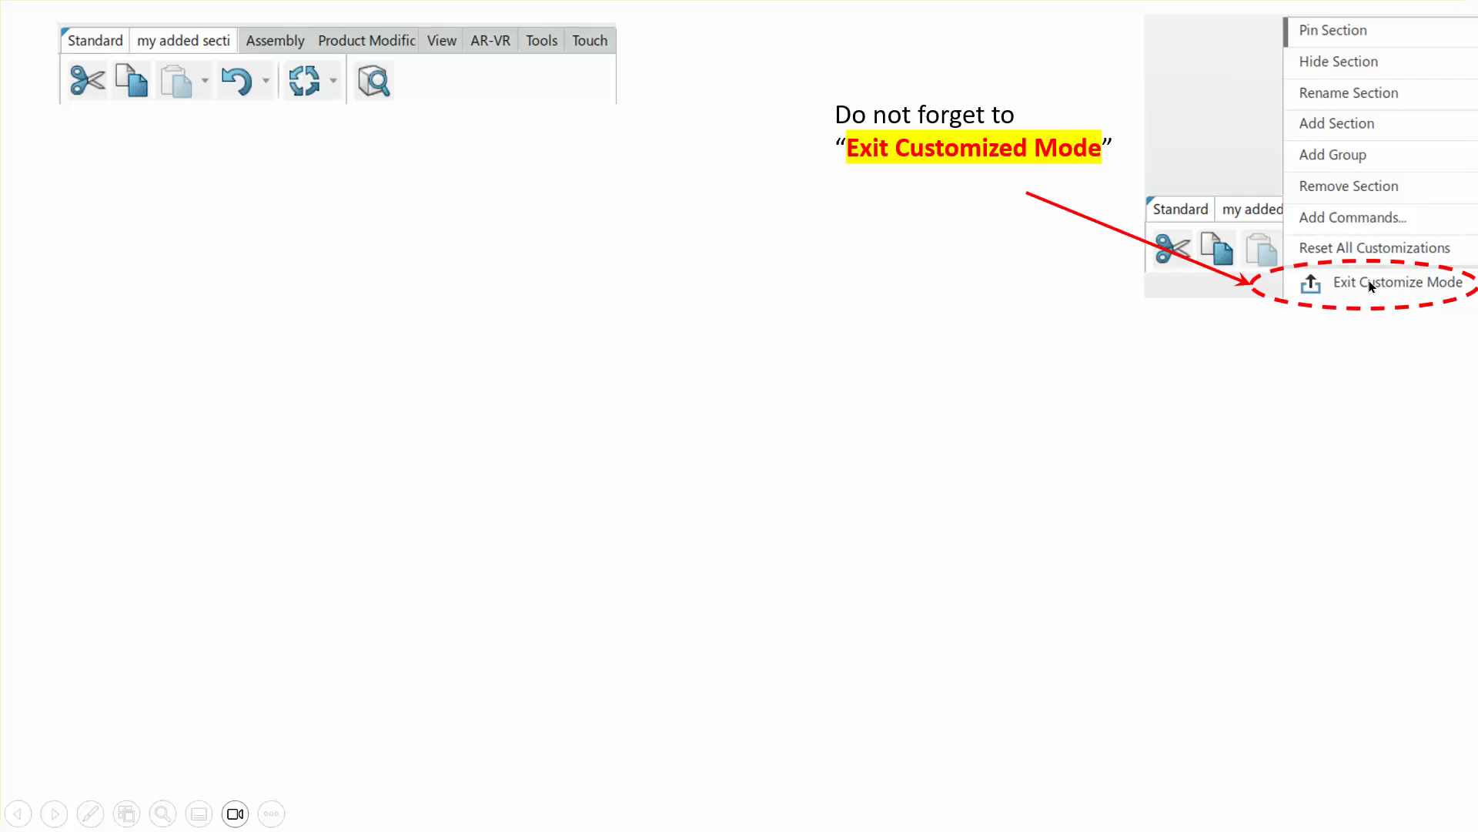
# - Reveal the find icon, Find dialog and CtrlF shortcut notes, then finish the slide show
pyautogui.click(1411, 377)
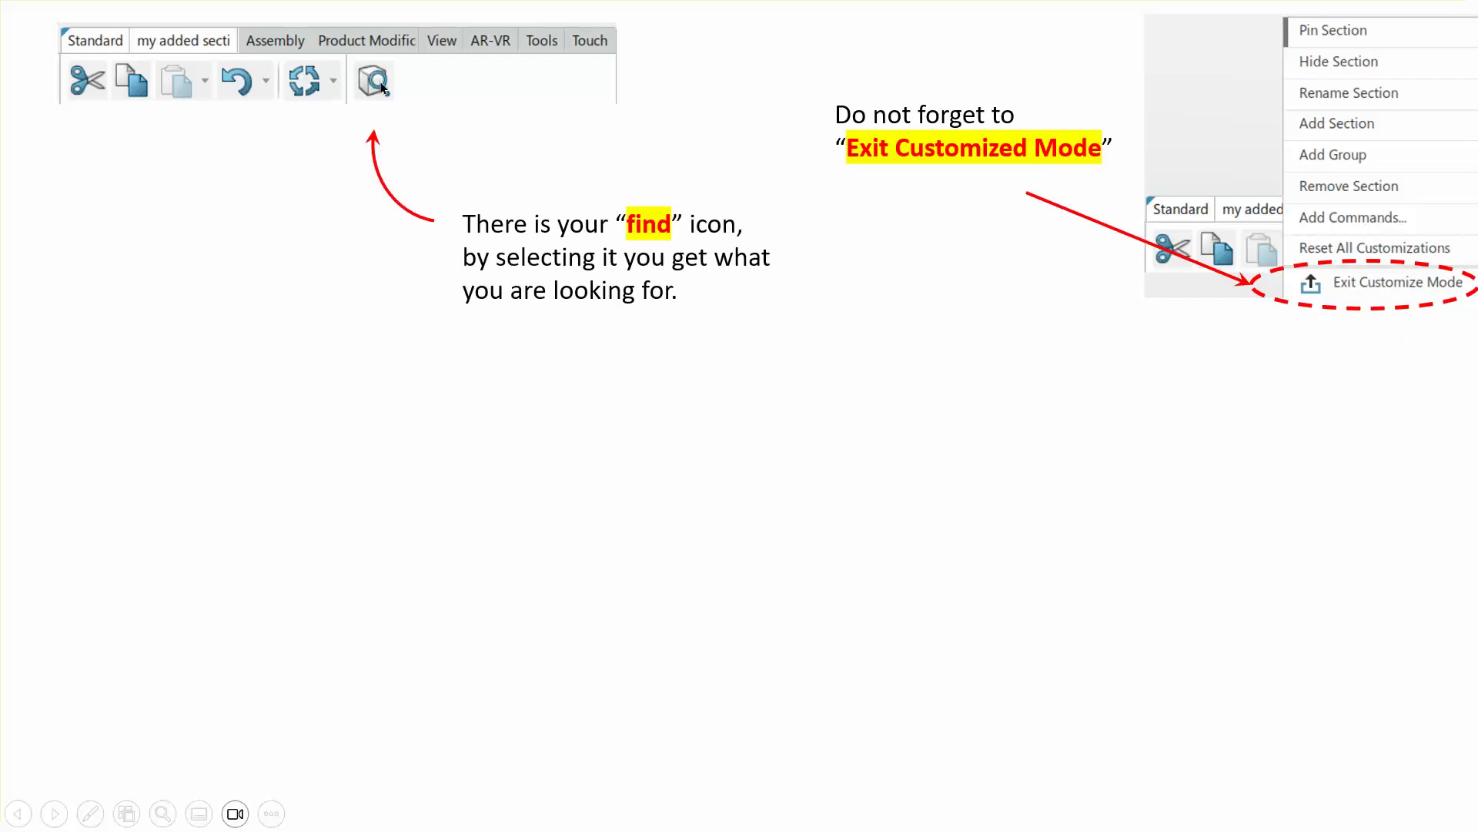
pyautogui.click(281, 279)
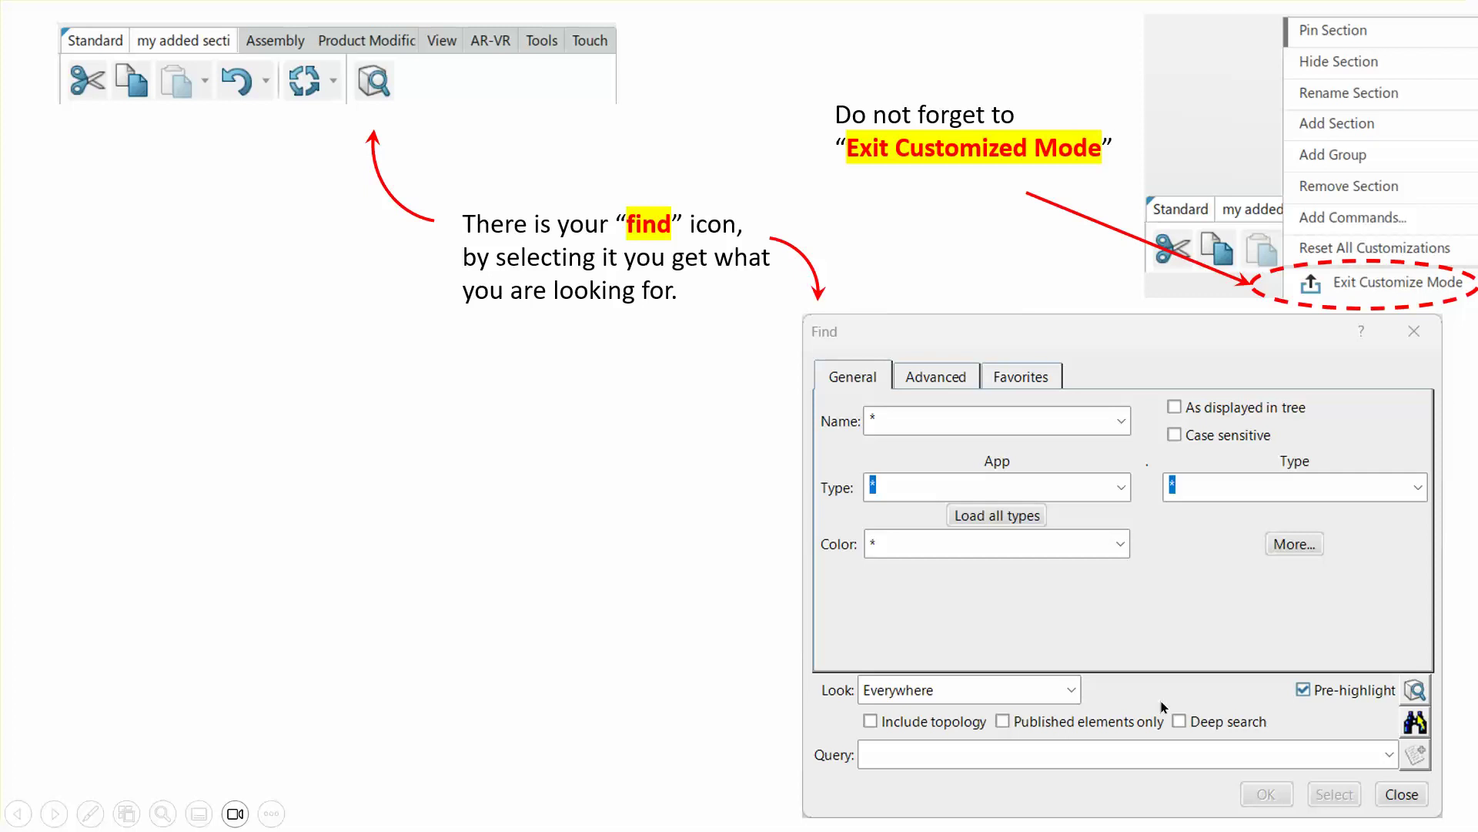
pyautogui.click(727, 513)
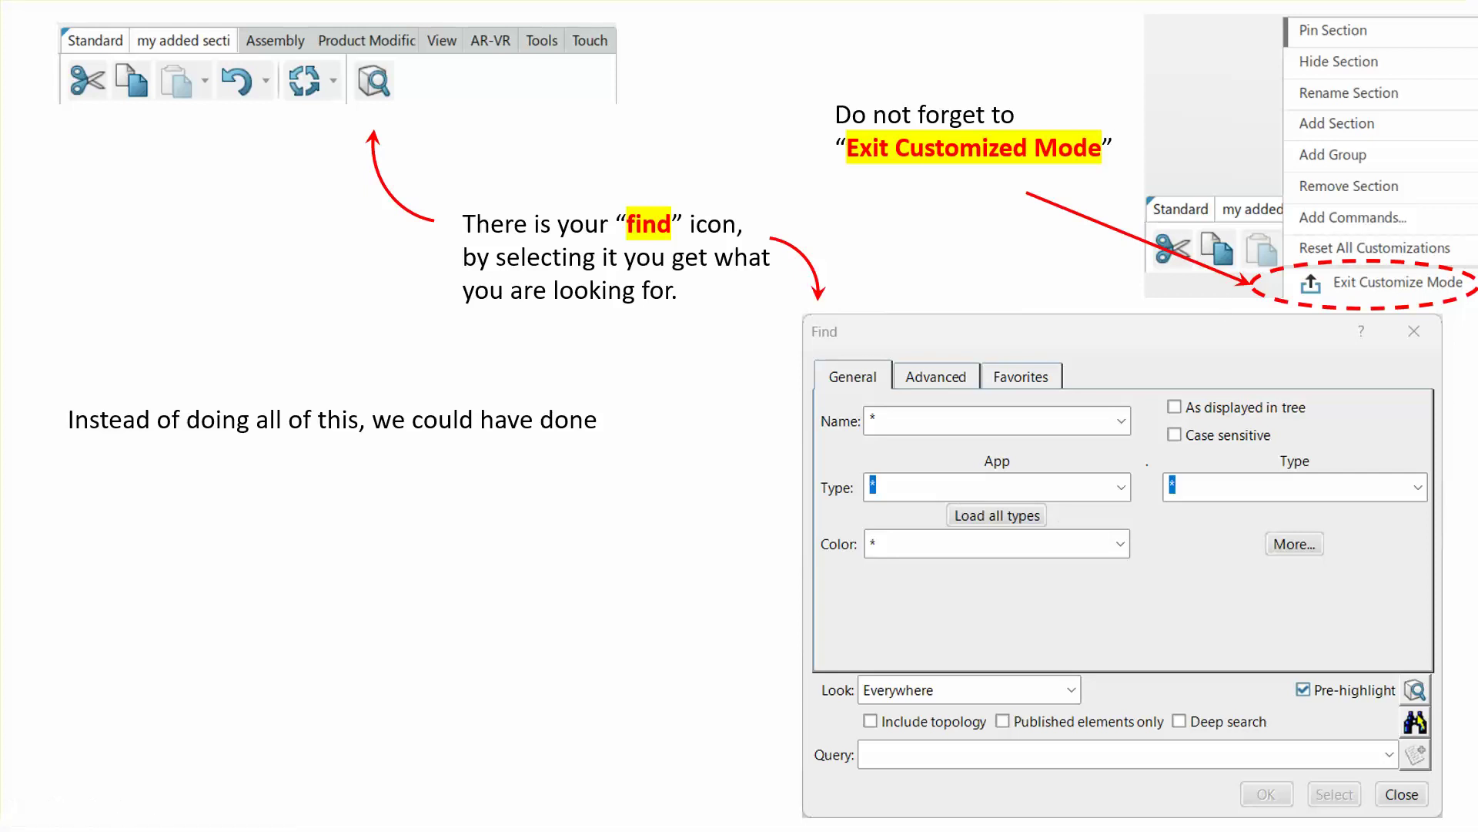
pyautogui.click(544, 616)
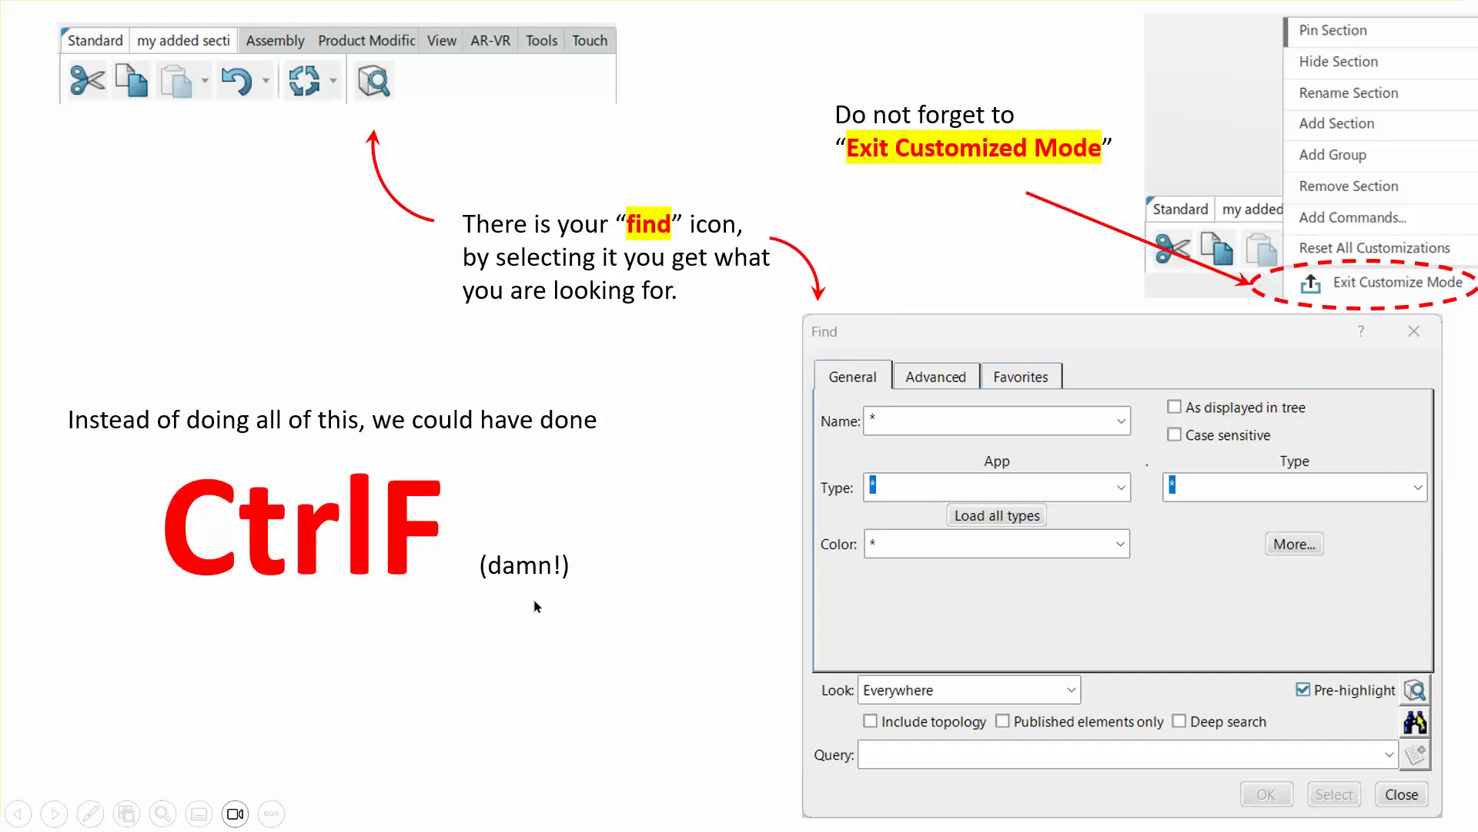
pyautogui.click(536, 606)
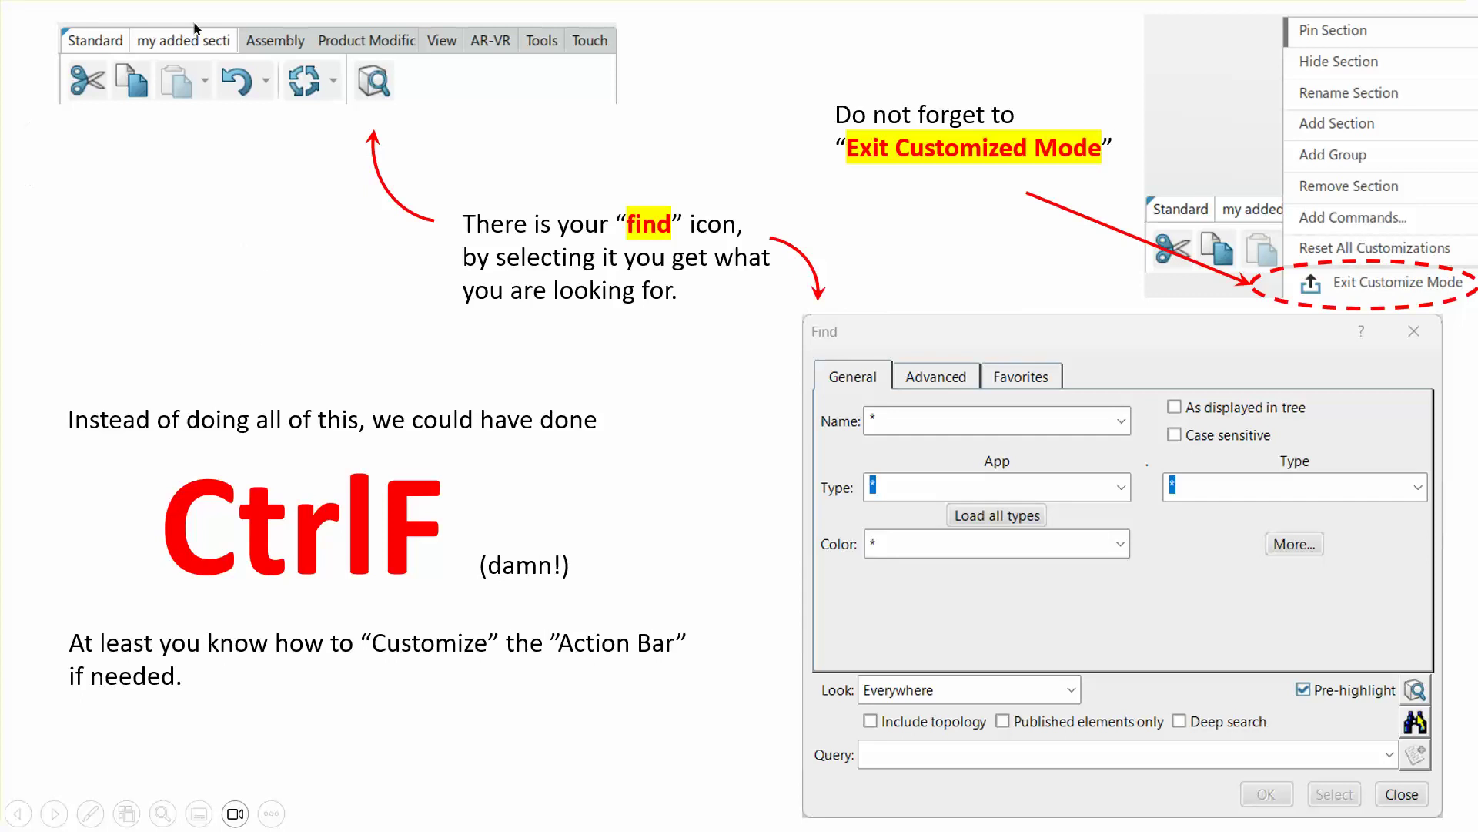
pyautogui.click(199, 328)
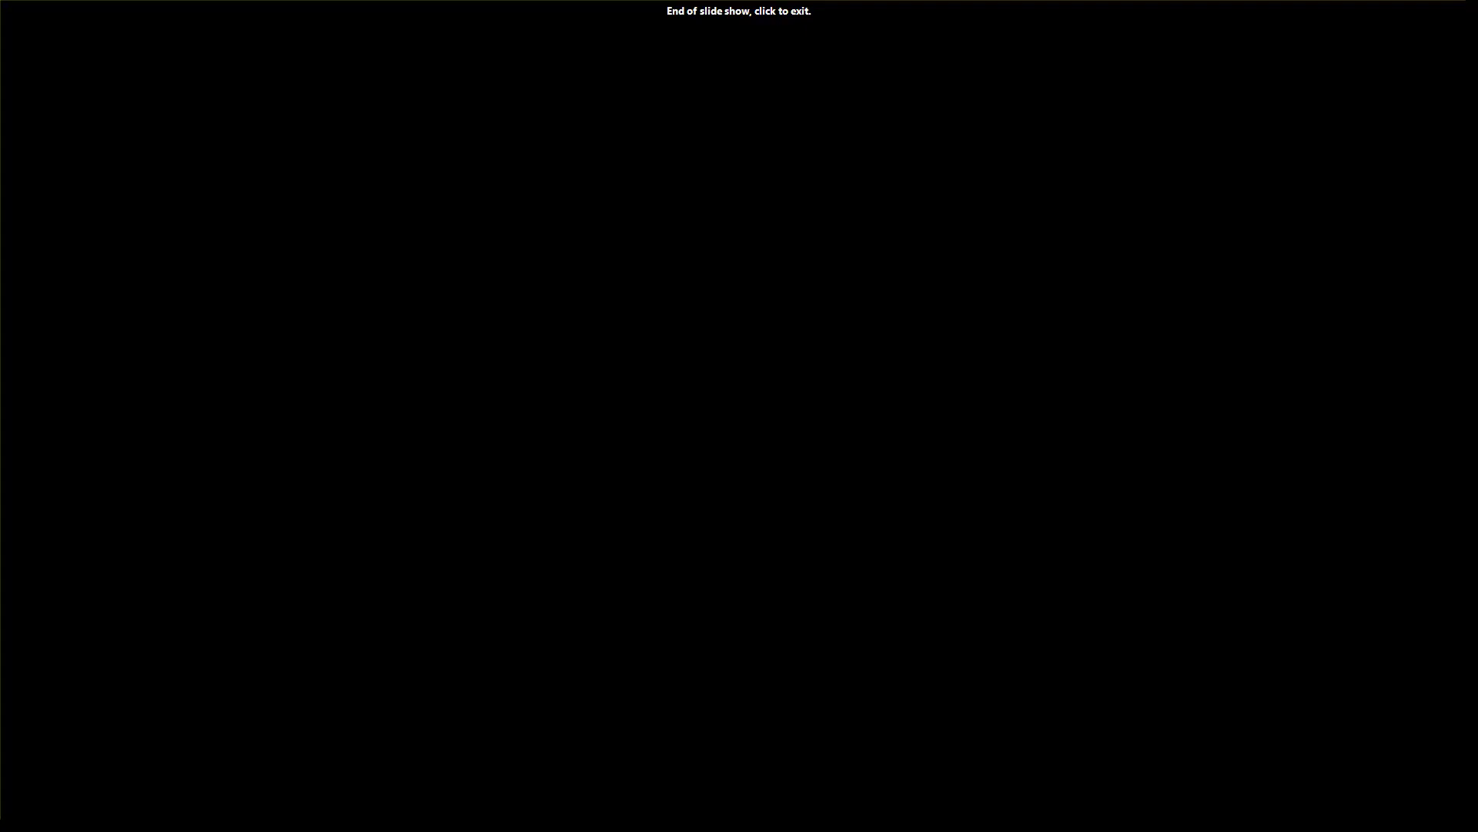
pyautogui.click(198, 328)
# - Back in CATIA, open the Find dialog with Ctrl+F, then close it
pyautogui.click(1038, 808)
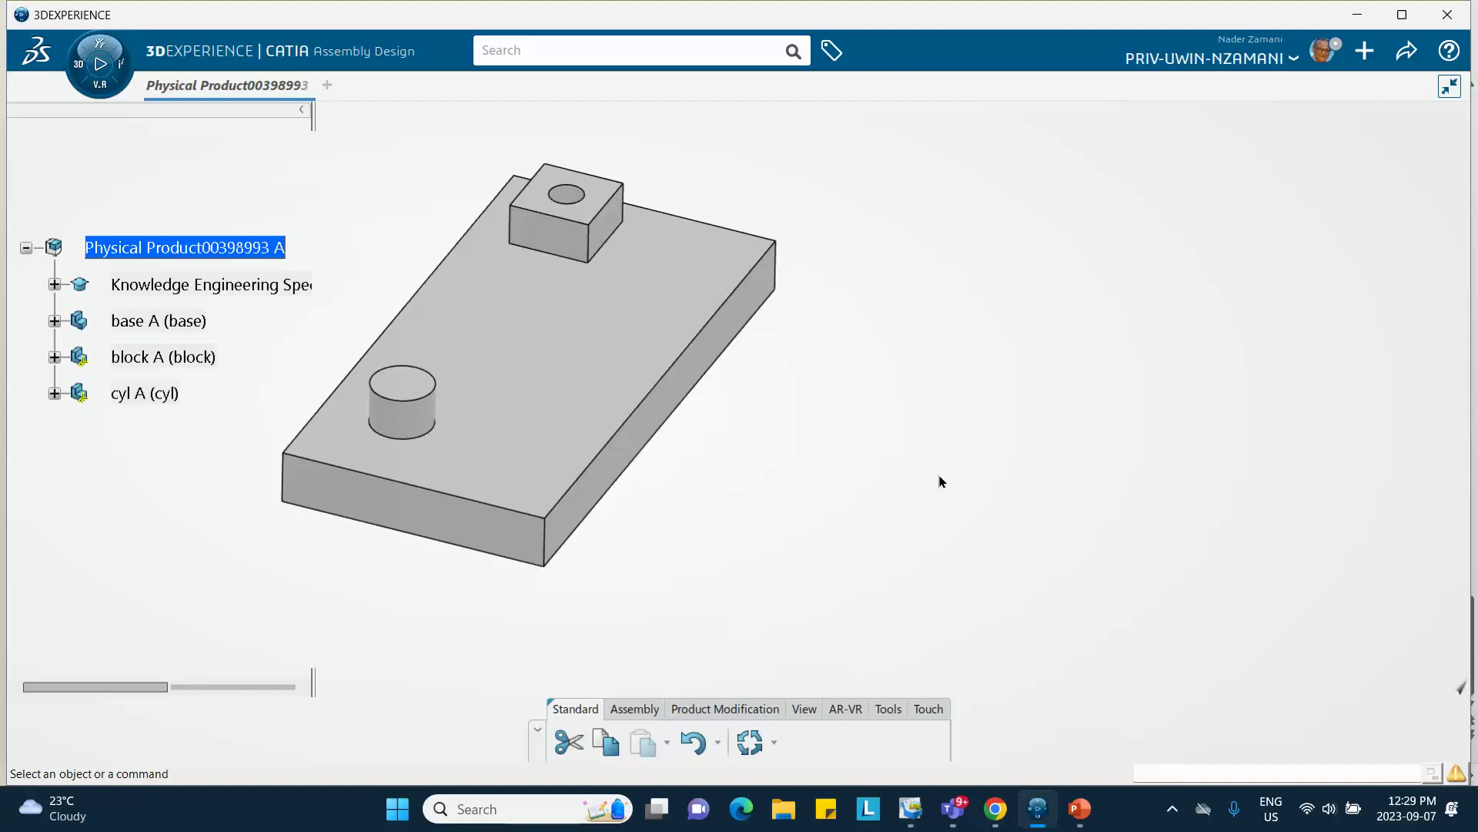
pyautogui.hotkey('ctrl', 'f')
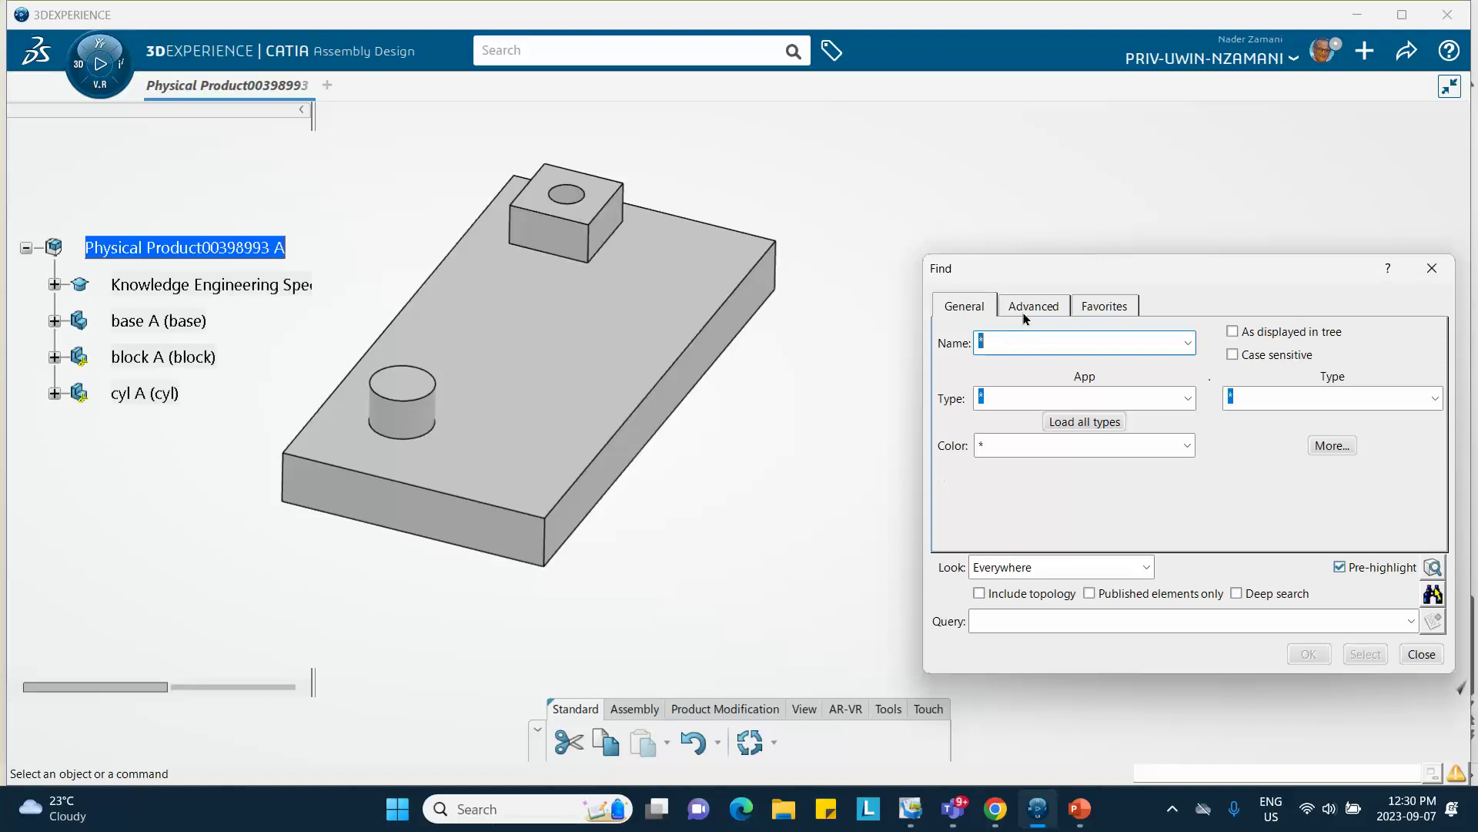
pyautogui.click(1051, 193)
pyautogui.click(1420, 651)
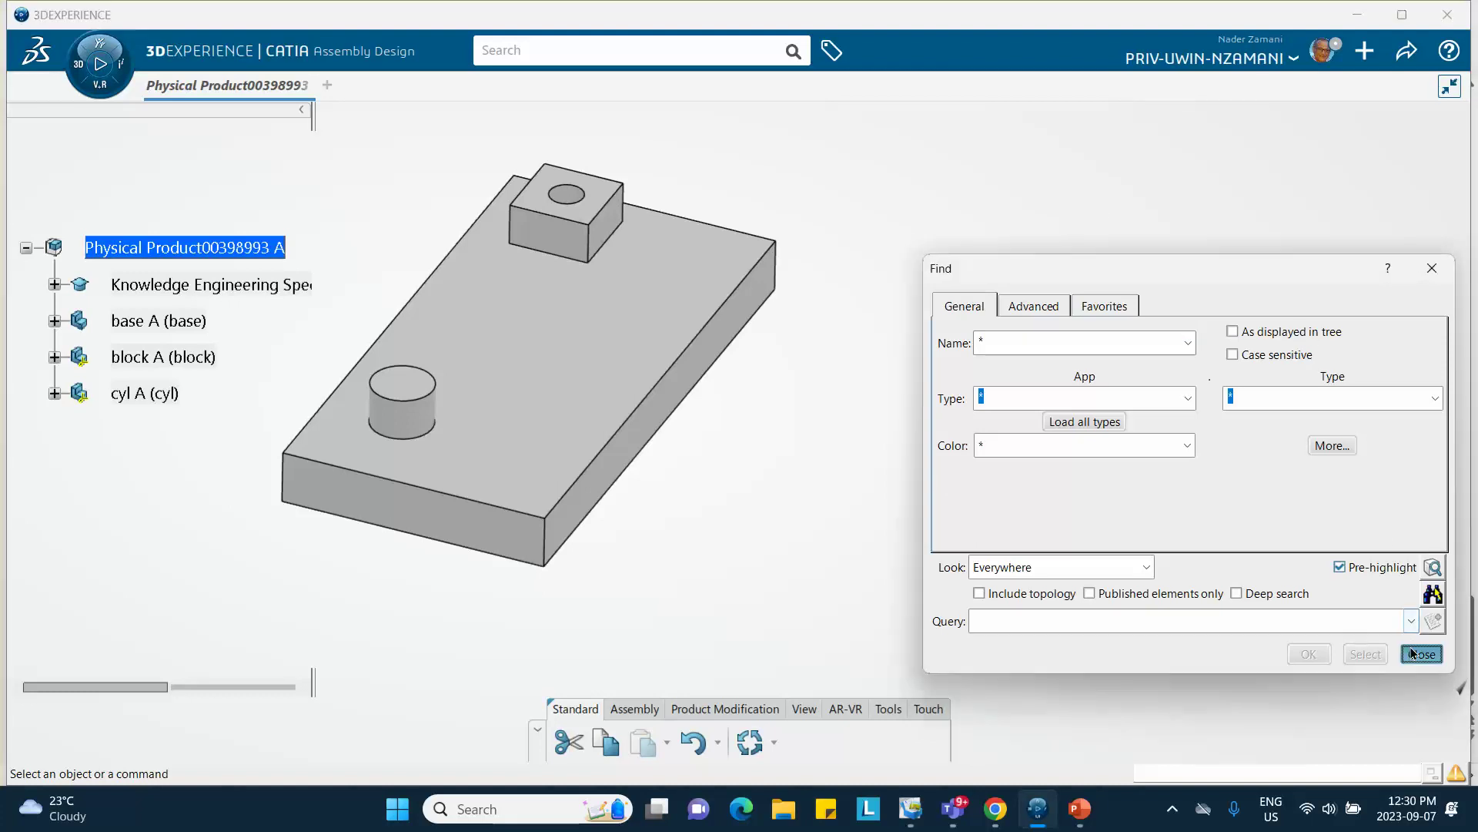
# - Show the Action Pad panel through the viewport's Display menu, then expand the hidden tray icons
pyautogui.rightClick(825, 473)
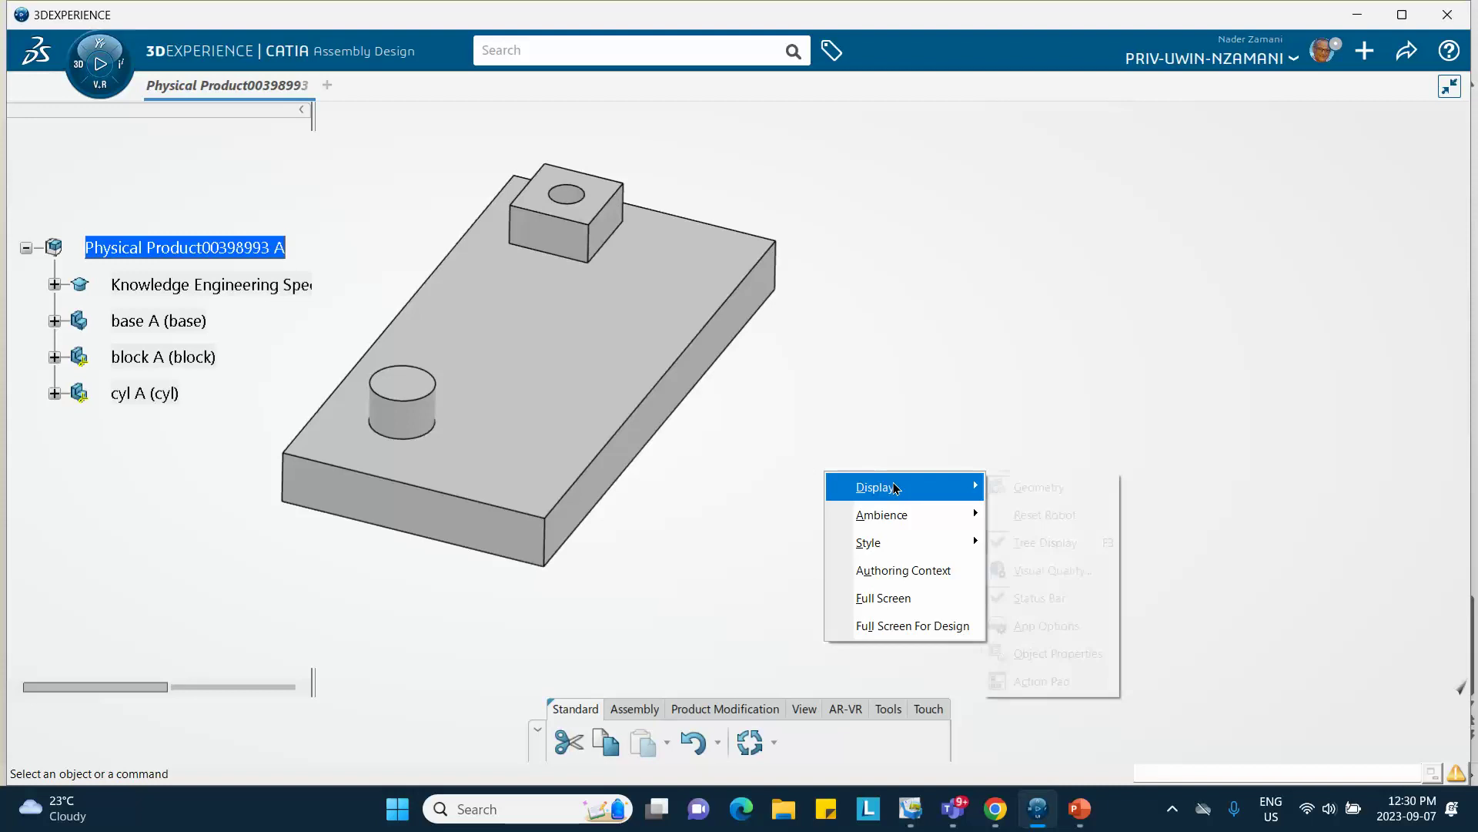
pyautogui.click(863, 375)
pyautogui.rightClick(867, 361)
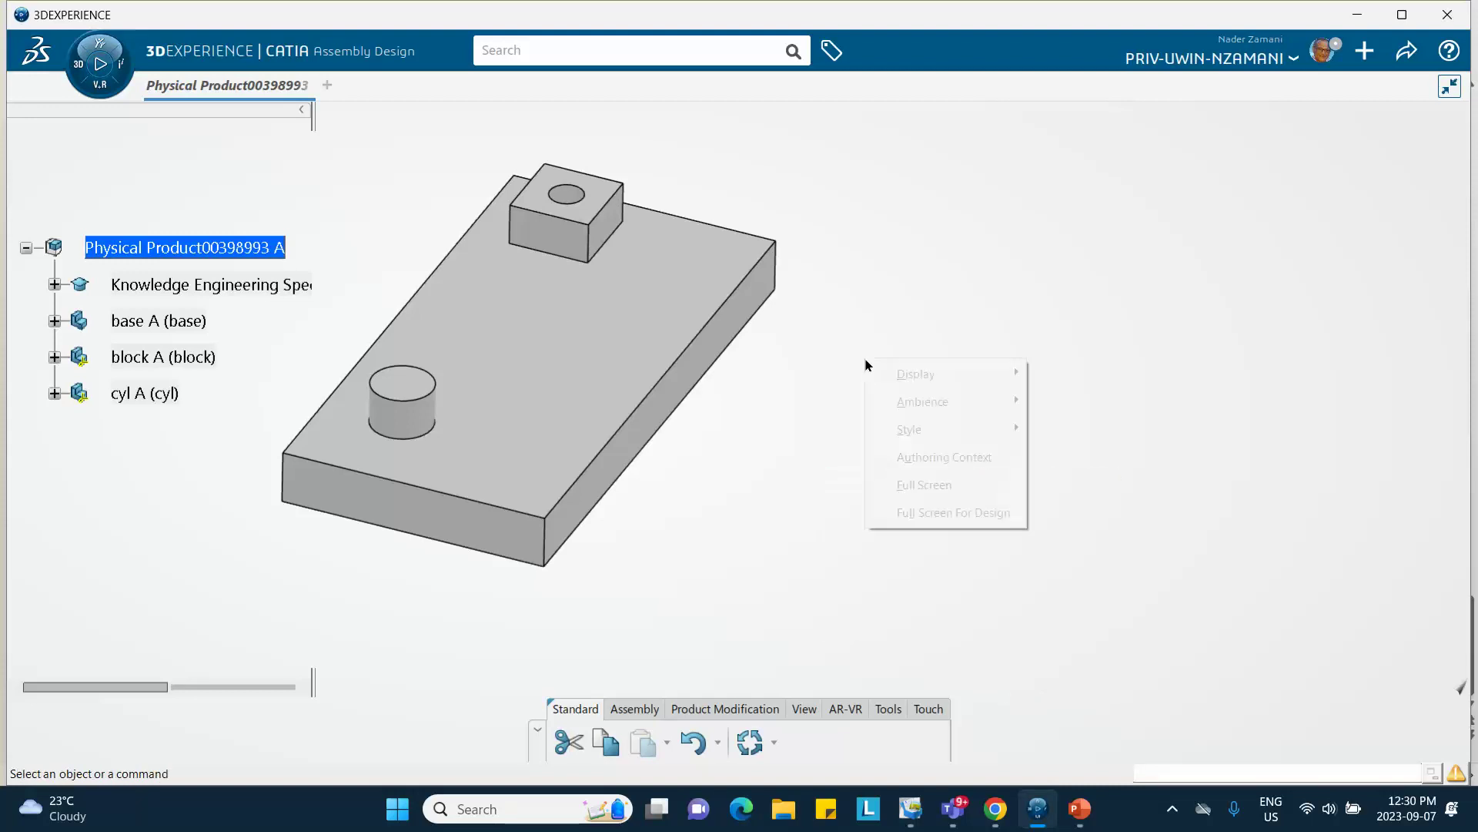
pyautogui.moveTo(916, 373)
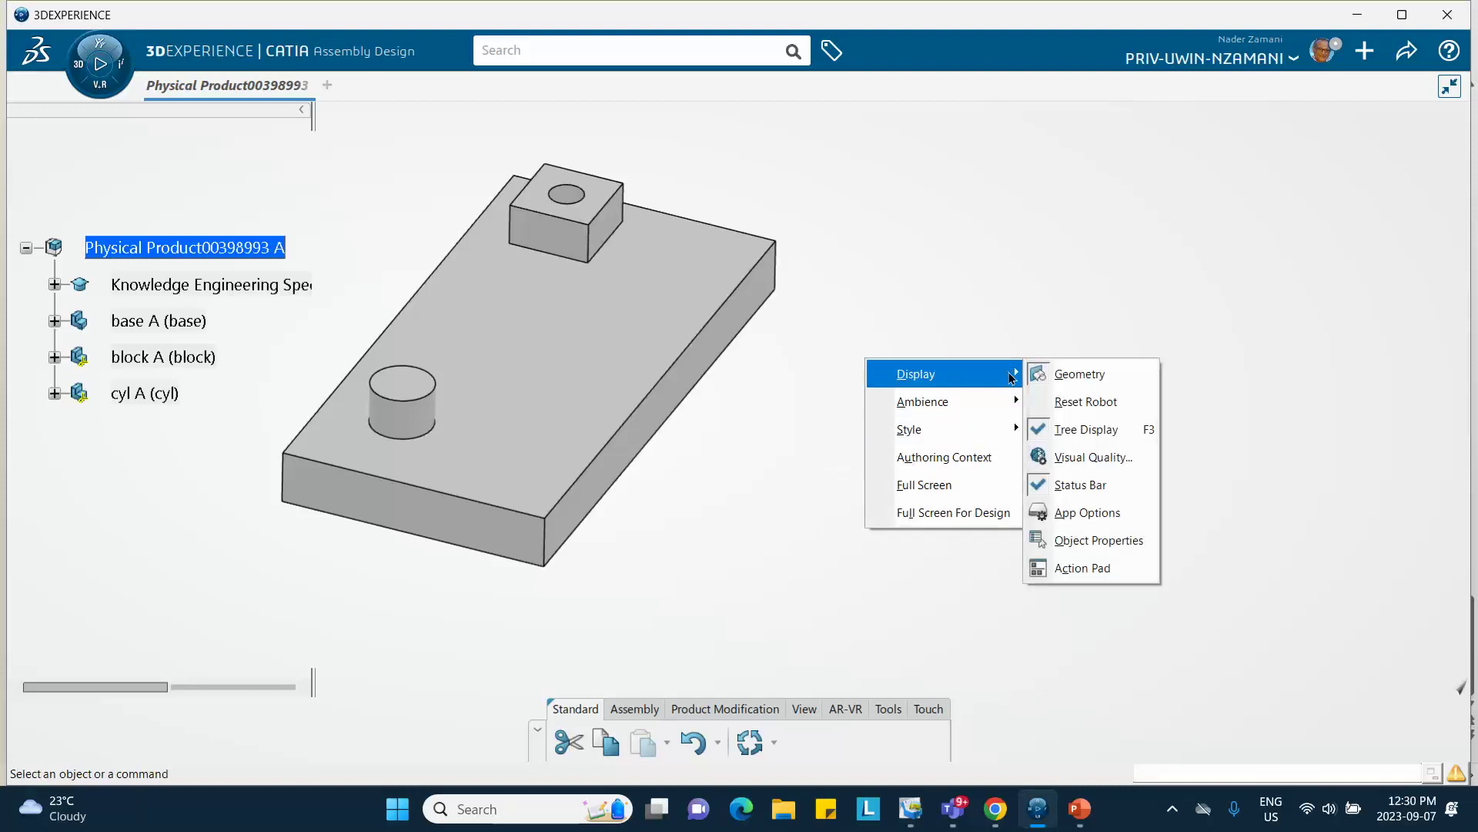
pyautogui.click(1109, 569)
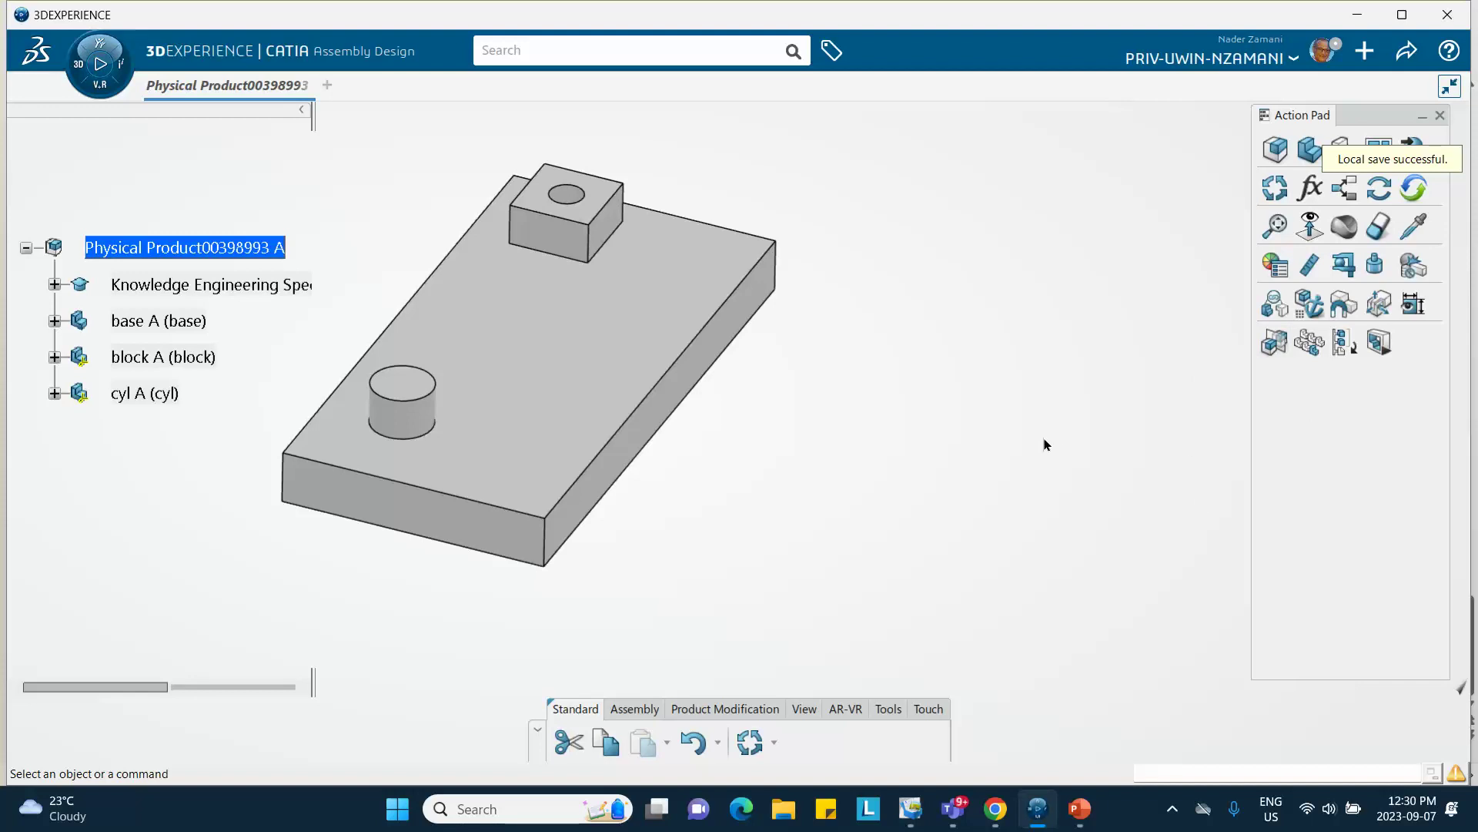
pyautogui.click(1173, 810)
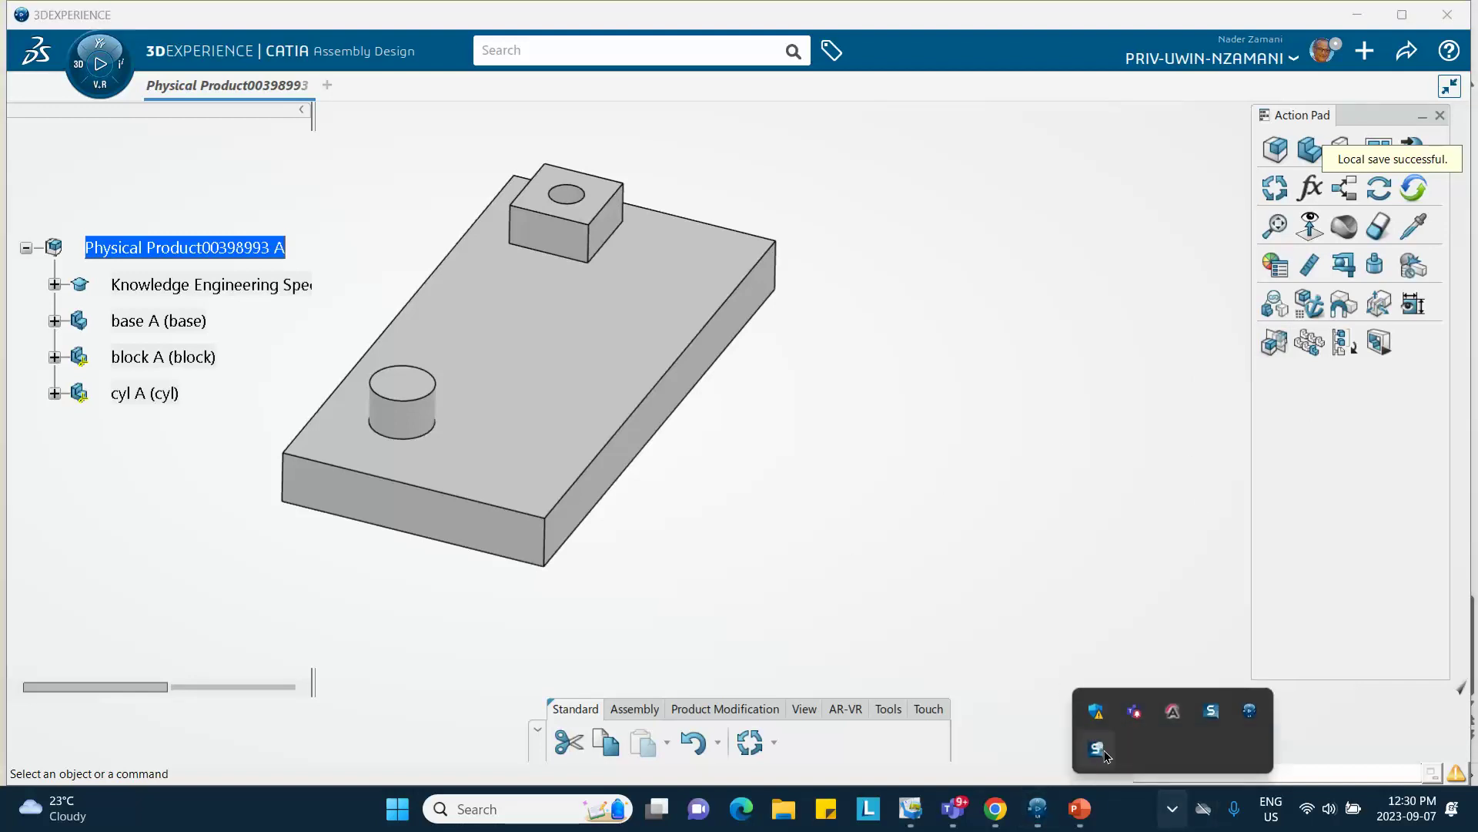